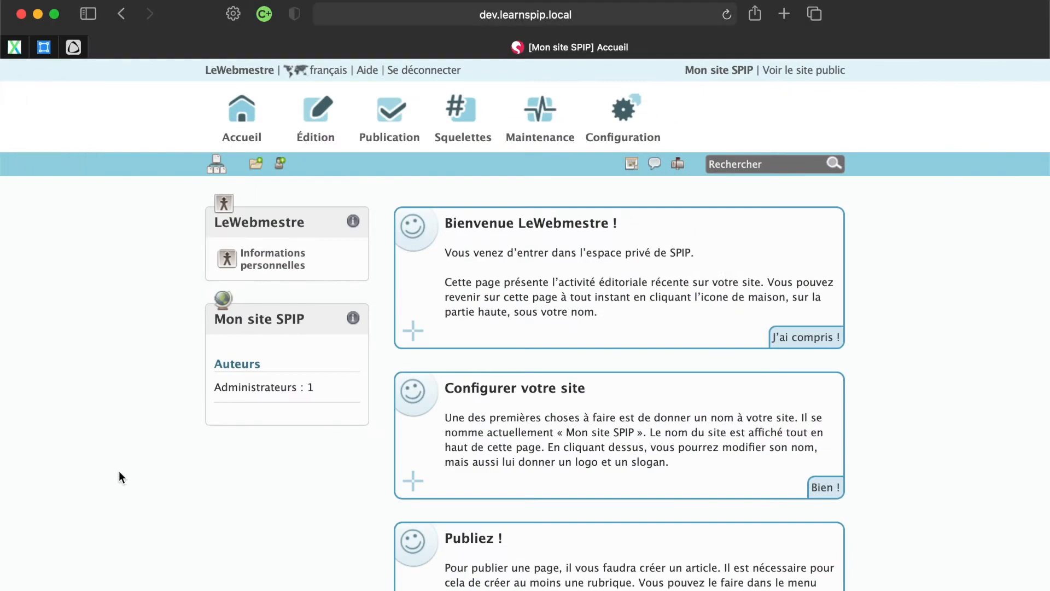
Open the site's Rubriques page and dismiss the tip about creating a first section
{"action": "scroll", "coordinate": [119, 471], "scroll_direction": "down", "scroll_amount": 5}
{"action": "scroll", "coordinate": [120, 471], "scroll_direction": "up", "scroll_amount": 5}
{"action": "mouse_move", "coordinate": [315, 157]}
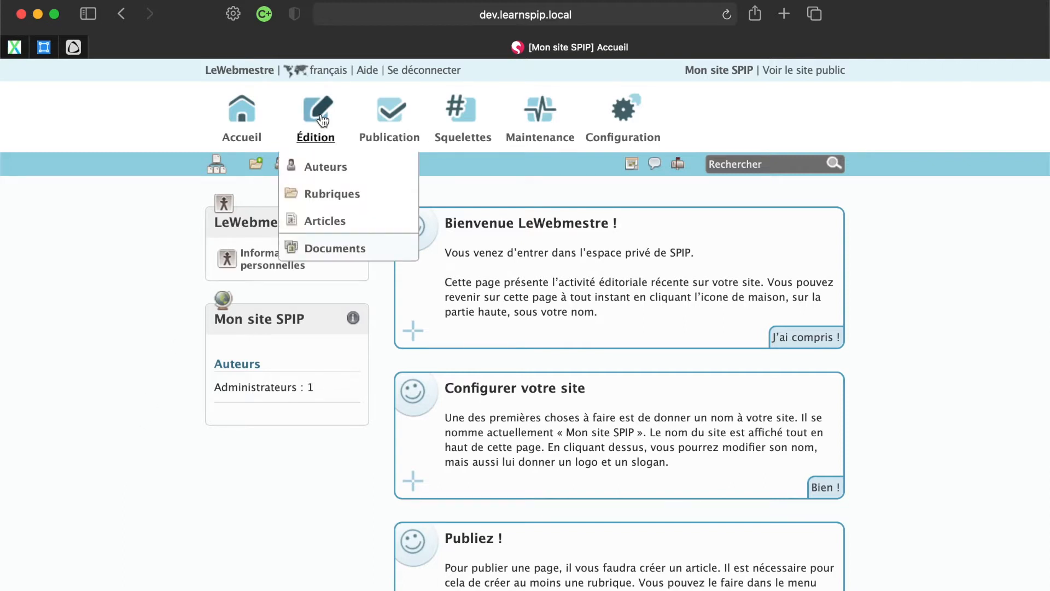
{"action": "left_click", "coordinate": [319, 194]}
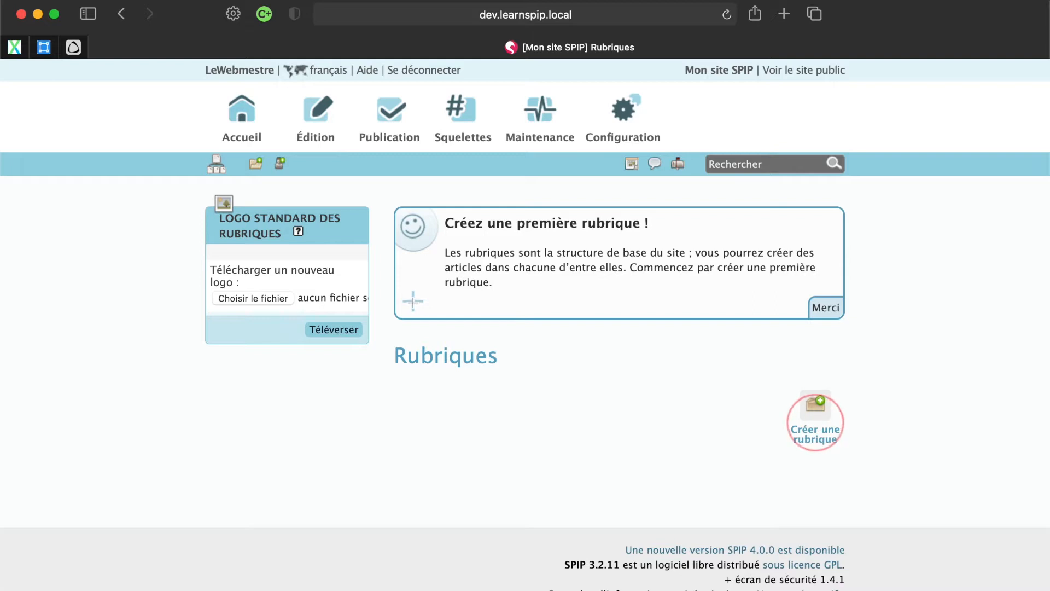
{"action": "left_click", "coordinate": [826, 308]}
Create a section titled "fr" at the site root and save it
{"action": "left_click", "coordinate": [816, 265]}
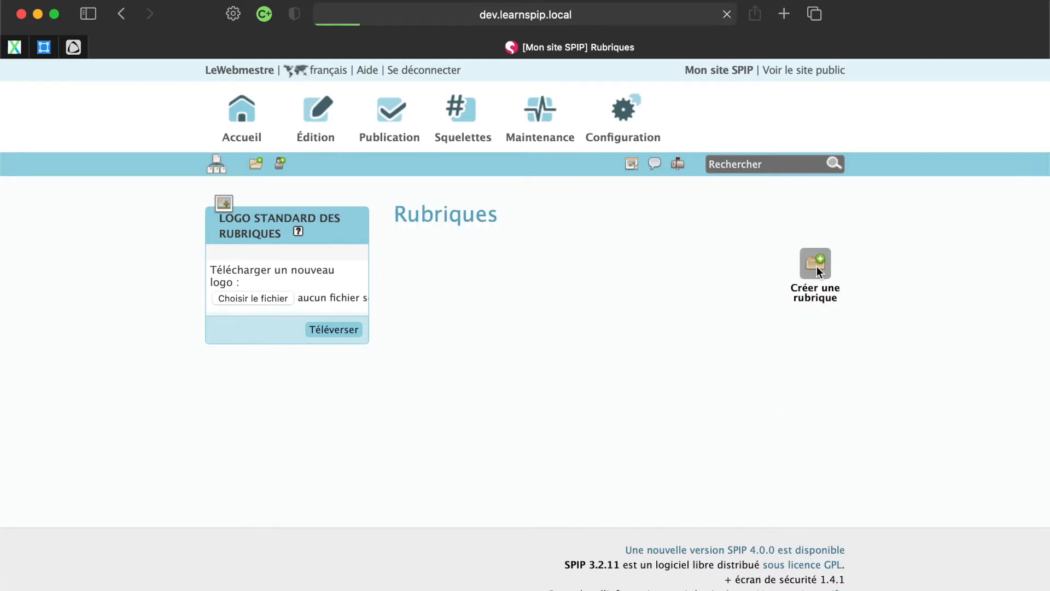
{"action": "left_click", "coordinate": [607, 332]}
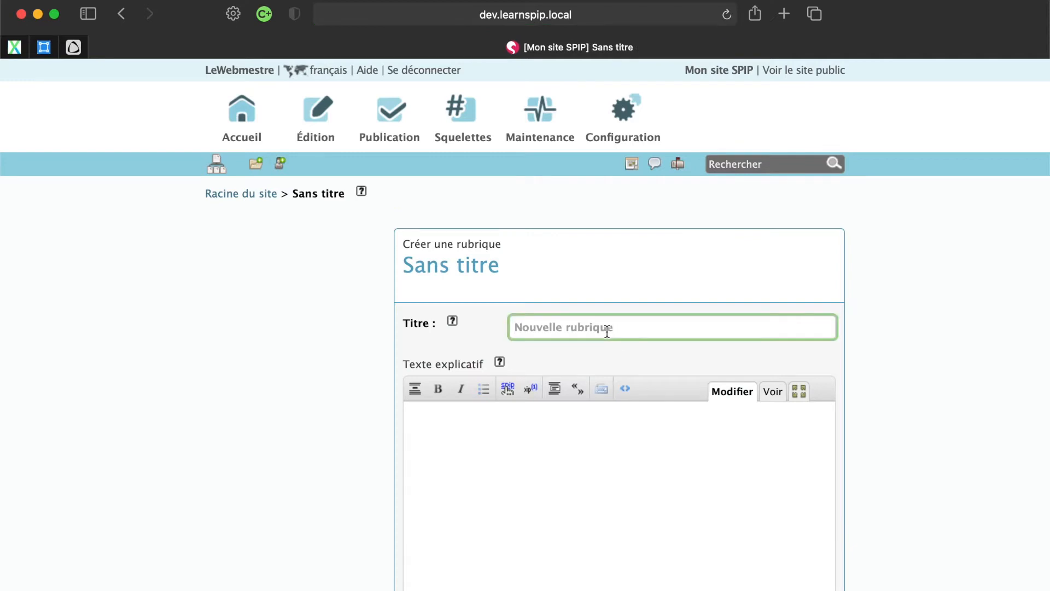
{"action": "type", "text": "fr"}
{"action": "scroll", "coordinate": [900, 359], "scroll_direction": "down", "scroll_amount": 4}
{"action": "left_click", "coordinate": [803, 586]}
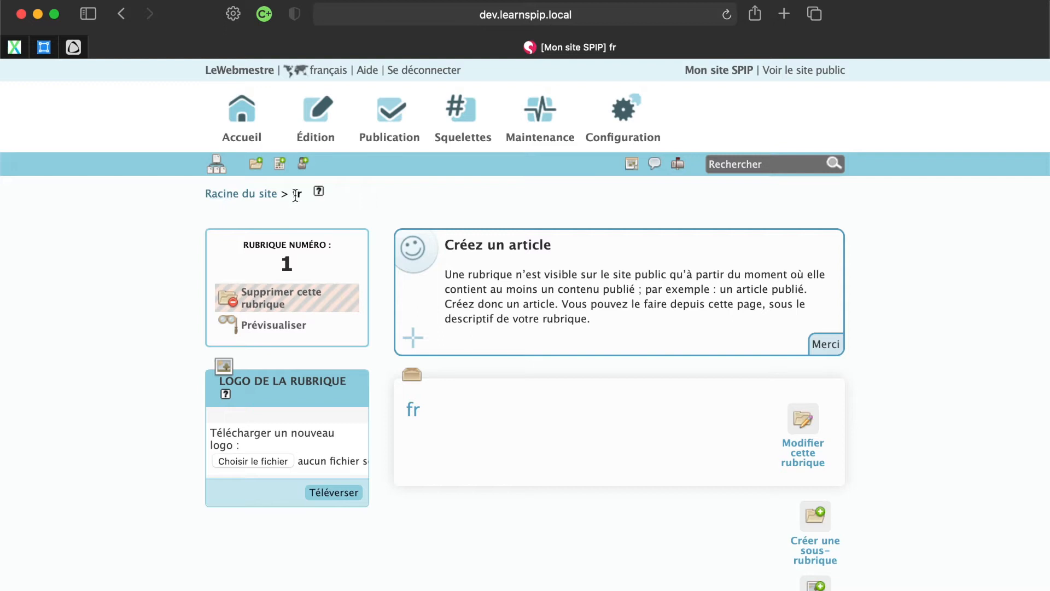
Create another section titled "en" with "Racine du site" as its parent and save it
{"action": "left_click", "coordinate": [256, 163]}
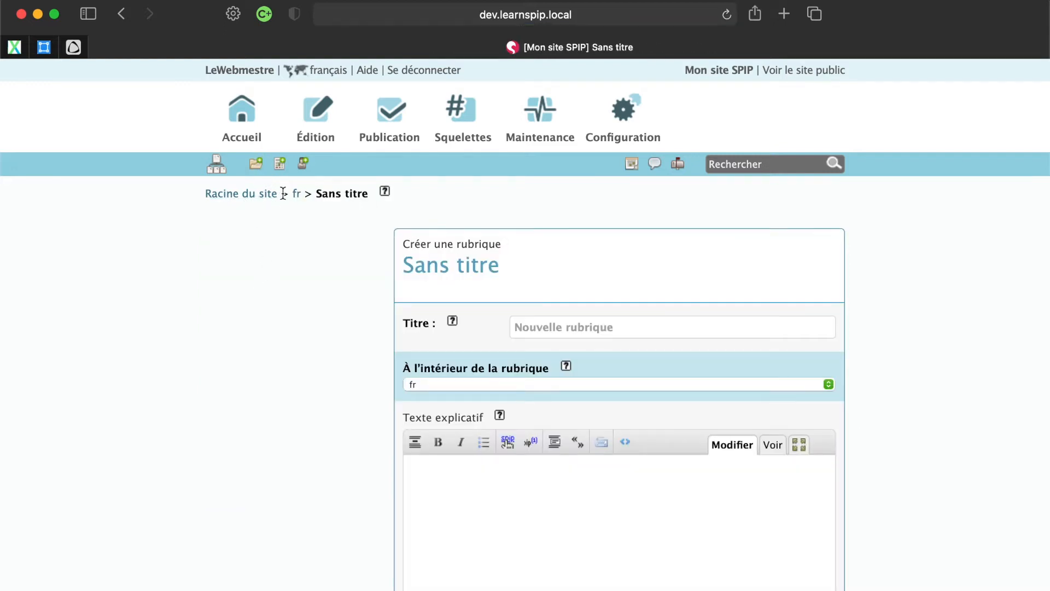
{"action": "left_click", "coordinate": [654, 381]}
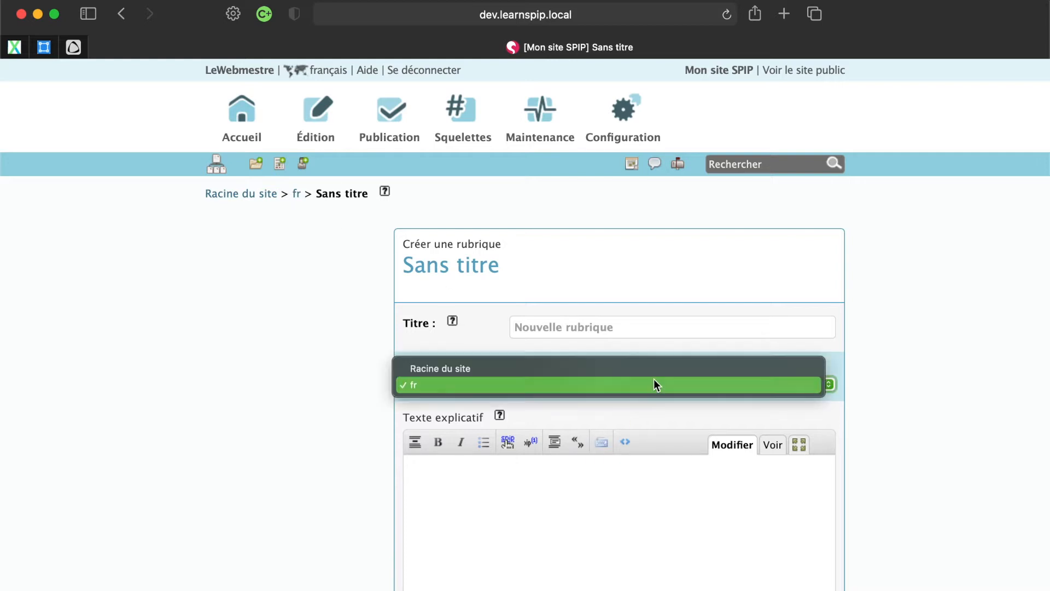
{"action": "left_click", "coordinate": [655, 369]}
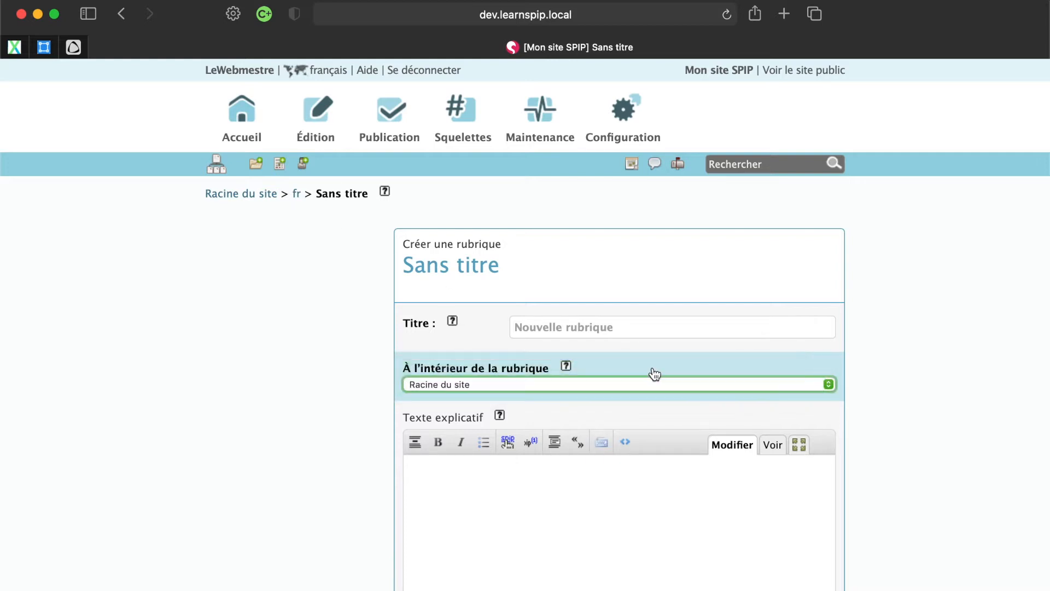
{"action": "left_click", "coordinate": [661, 329]}
{"action": "type", "text": "en"}
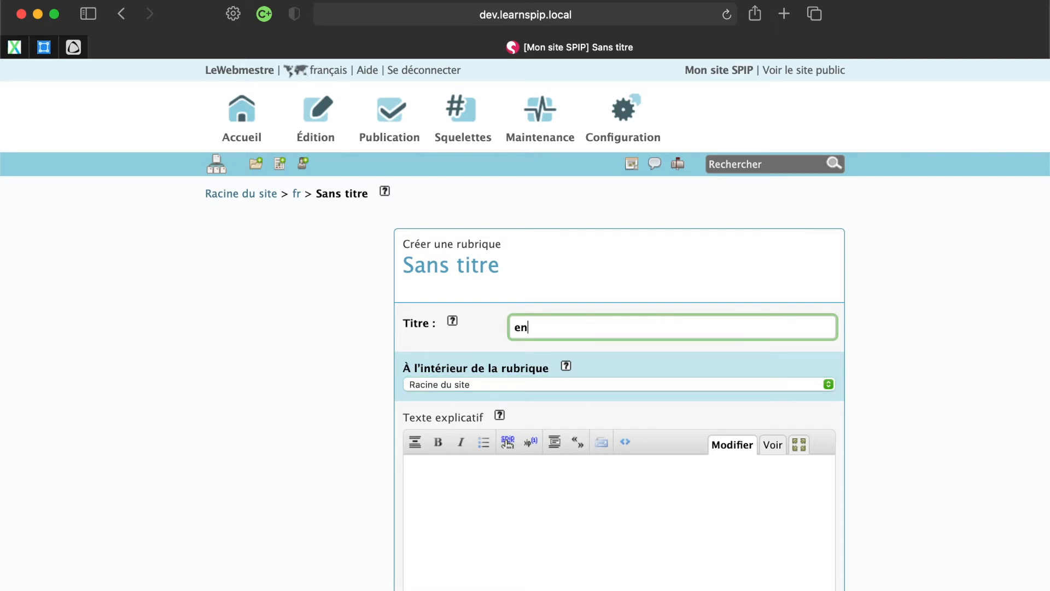
{"action": "left_click", "coordinate": [898, 360]}
{"action": "scroll", "coordinate": [898, 360], "scroll_direction": "down", "scroll_amount": 5}
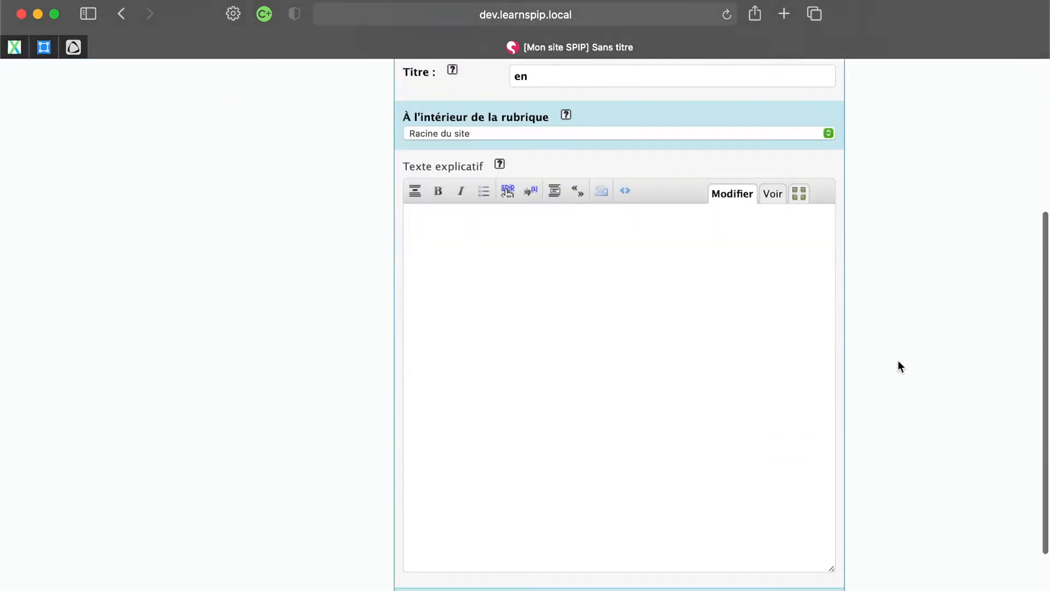
{"action": "left_click", "coordinate": [804, 590]}
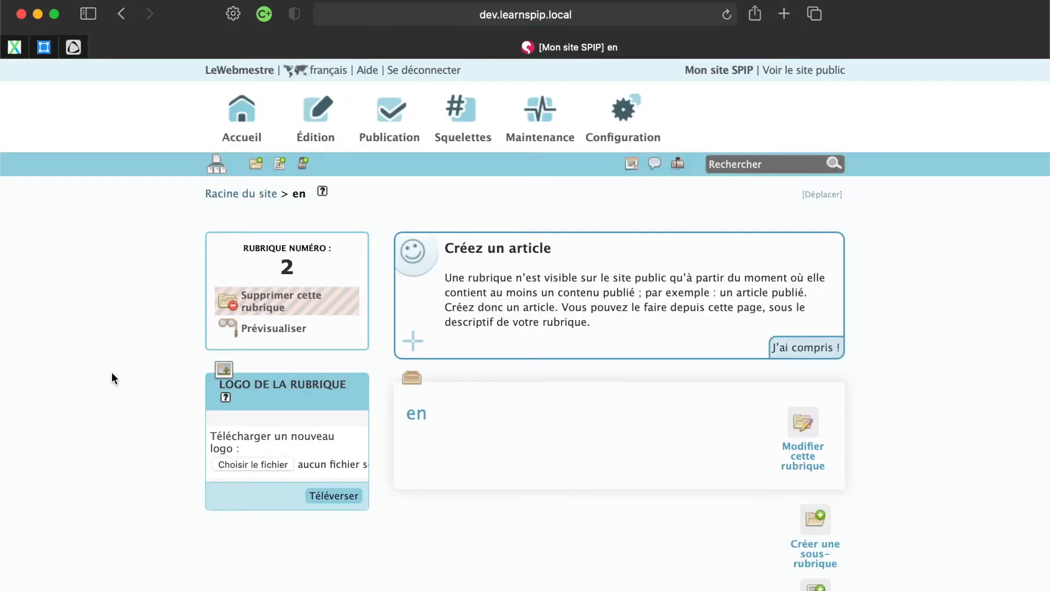
Return to the private area's home page and dismiss its welcome, site configuration and publishing tips
{"action": "left_click", "coordinate": [245, 116]}
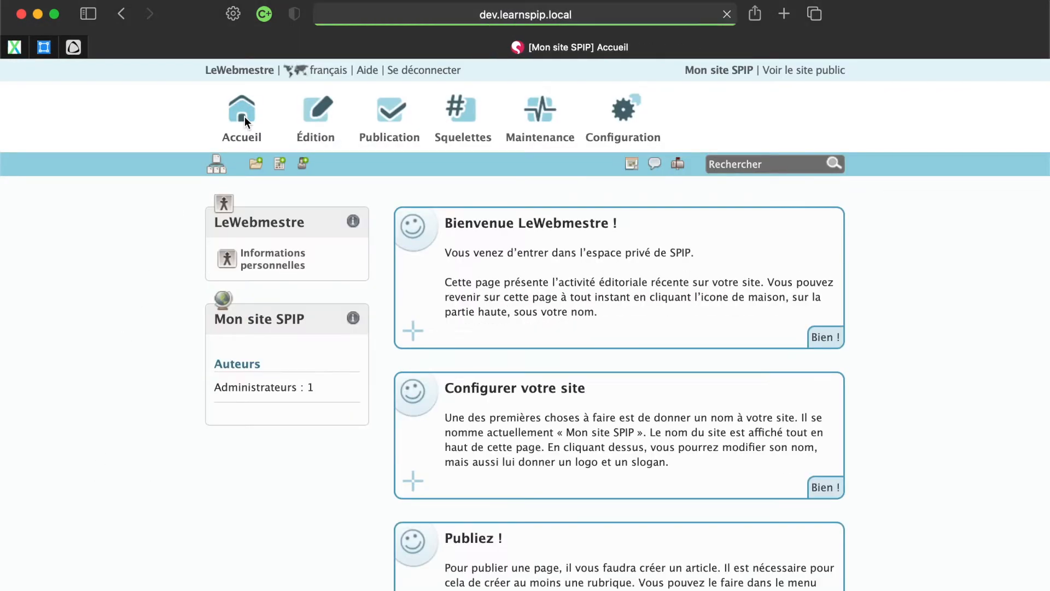
{"action": "scroll", "coordinate": [165, 260], "scroll_direction": "down", "scroll_amount": 2}
{"action": "scroll", "coordinate": [166, 260], "scroll_direction": "down", "scroll_amount": 2}
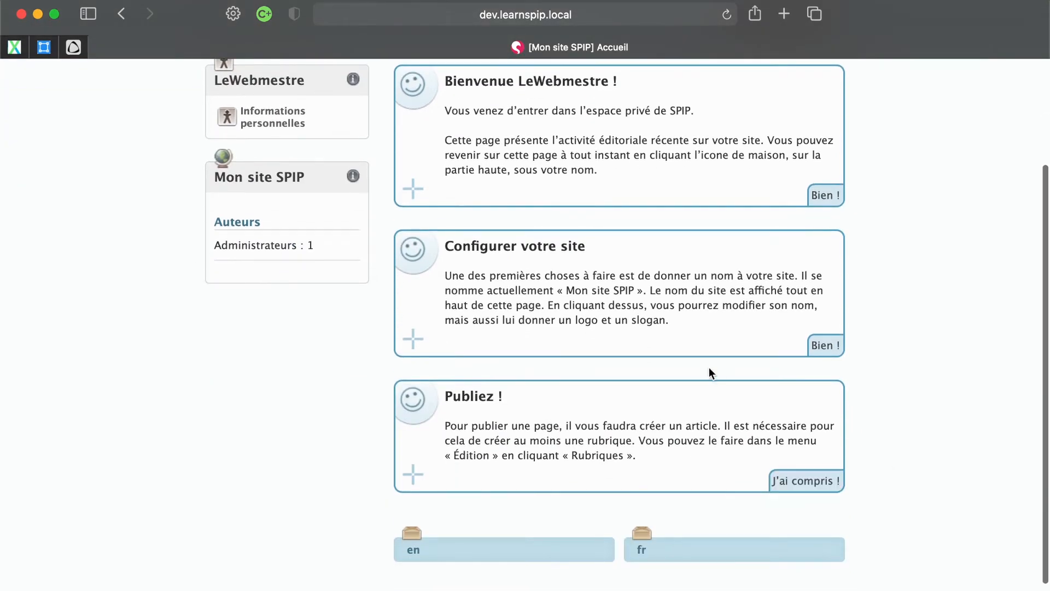
{"action": "scroll", "coordinate": [709, 366], "scroll_direction": "up", "scroll_amount": 3}
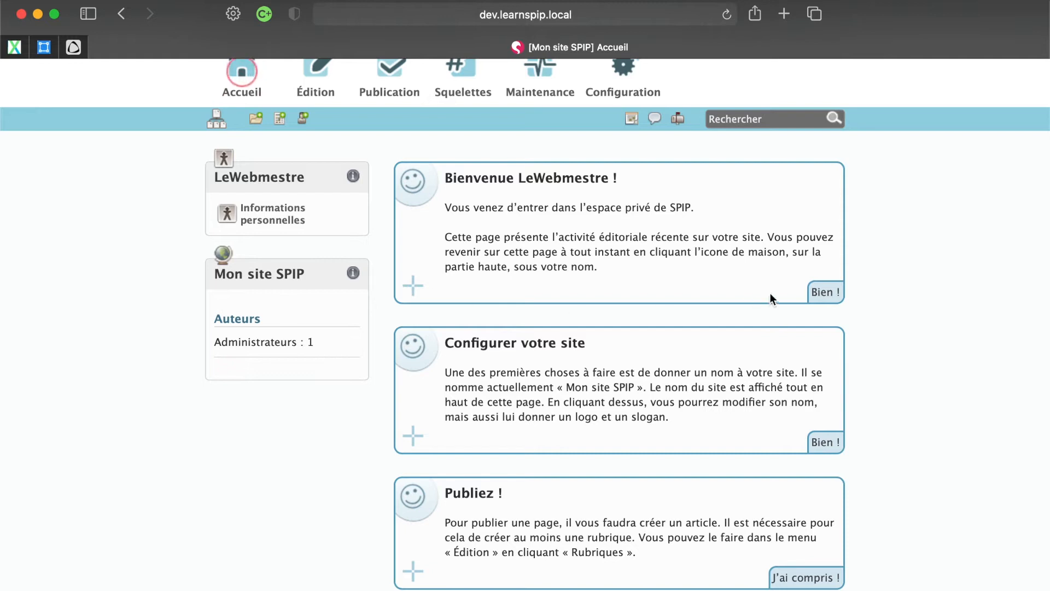
{"action": "left_click", "coordinate": [825, 292]}
{"action": "scroll", "coordinate": [911, 283], "scroll_direction": "up", "scroll_amount": 2}
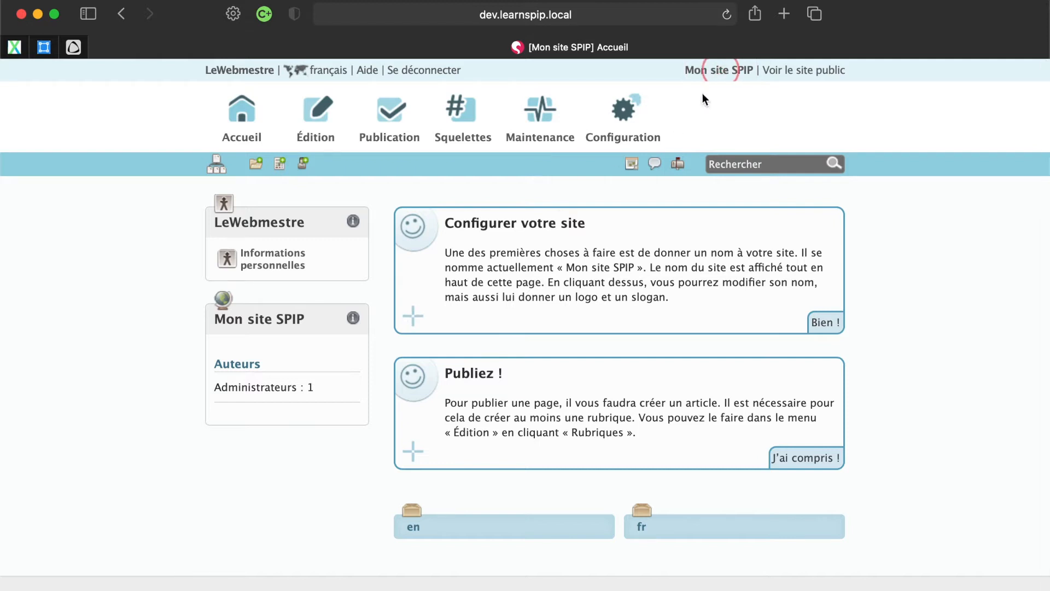
{"action": "left_click", "coordinate": [824, 326]}
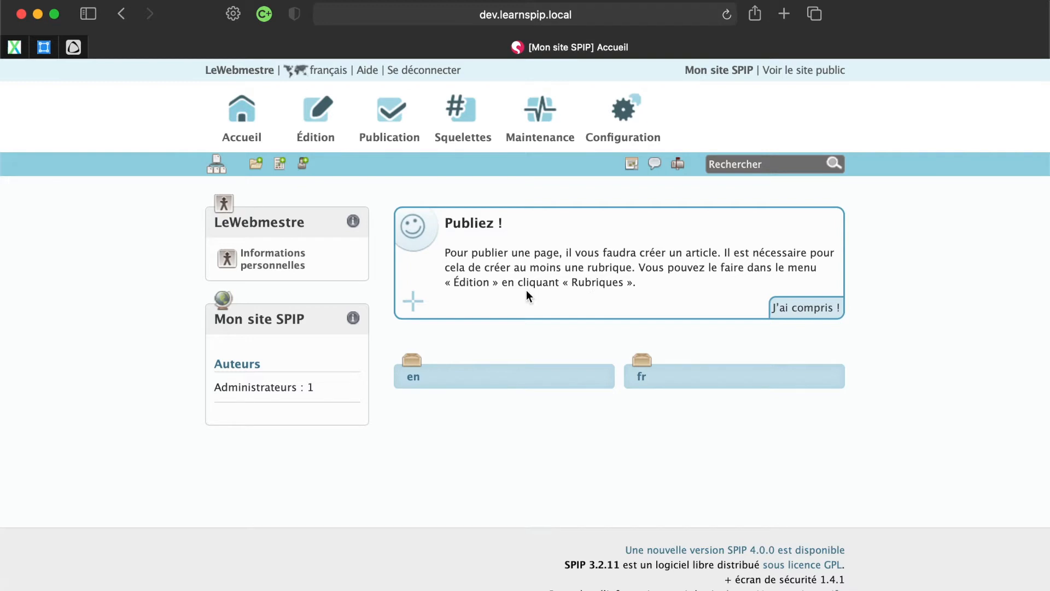
{"action": "left_click", "coordinate": [797, 307]}
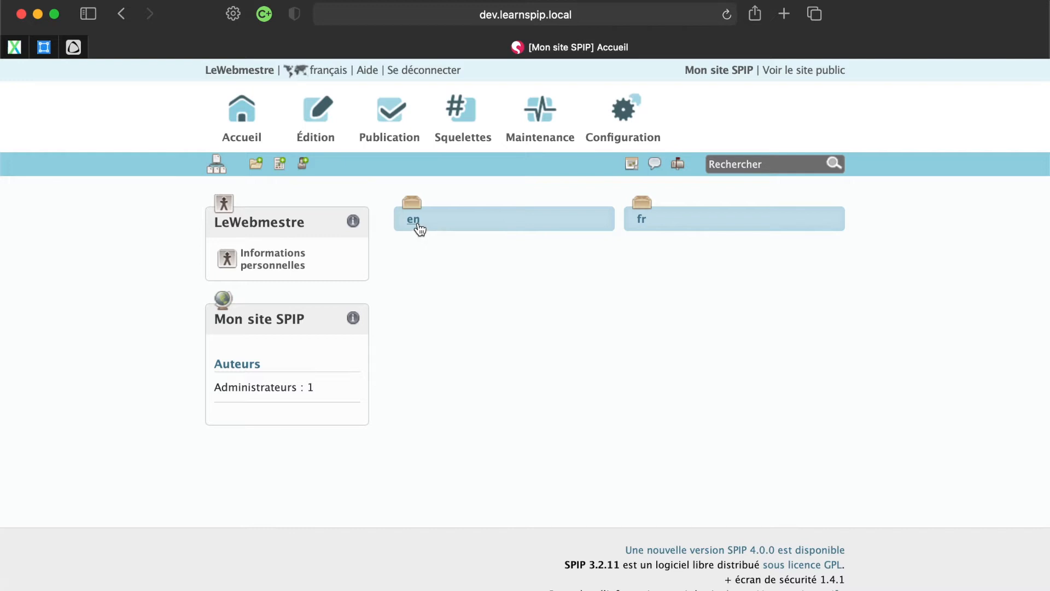
In the Multilinguisme settings, activate the language menu for Rubriques, restrict it to root-level sections, and save
{"action": "mouse_move", "coordinate": [637, 105]}
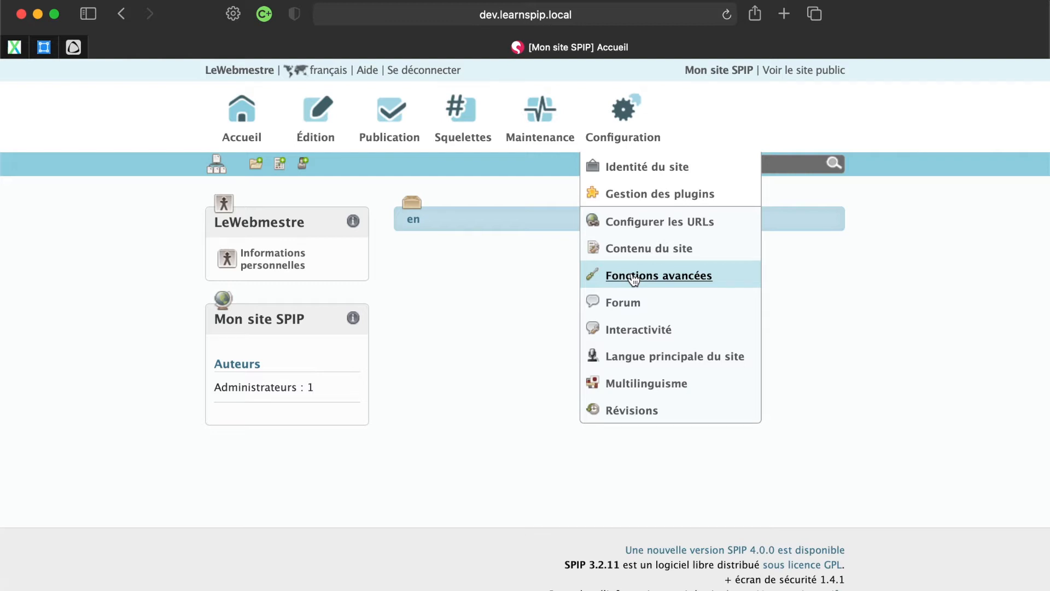
{"action": "left_click", "coordinate": [629, 383]}
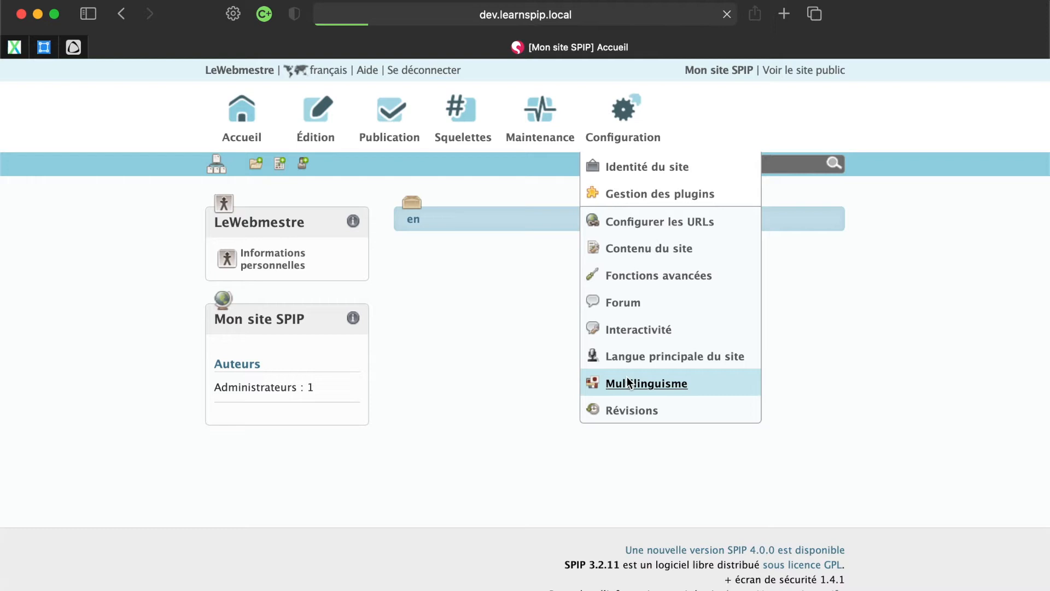
{"action": "scroll", "coordinate": [628, 381], "scroll_direction": "down", "scroll_amount": 3}
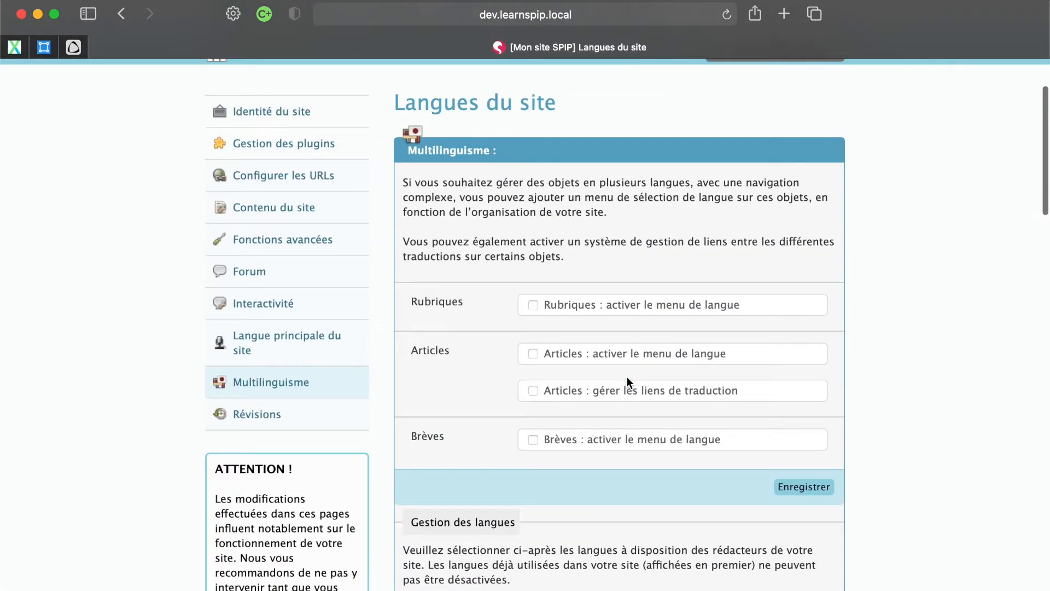
{"action": "scroll", "coordinate": [627, 376], "scroll_direction": "up", "scroll_amount": 1}
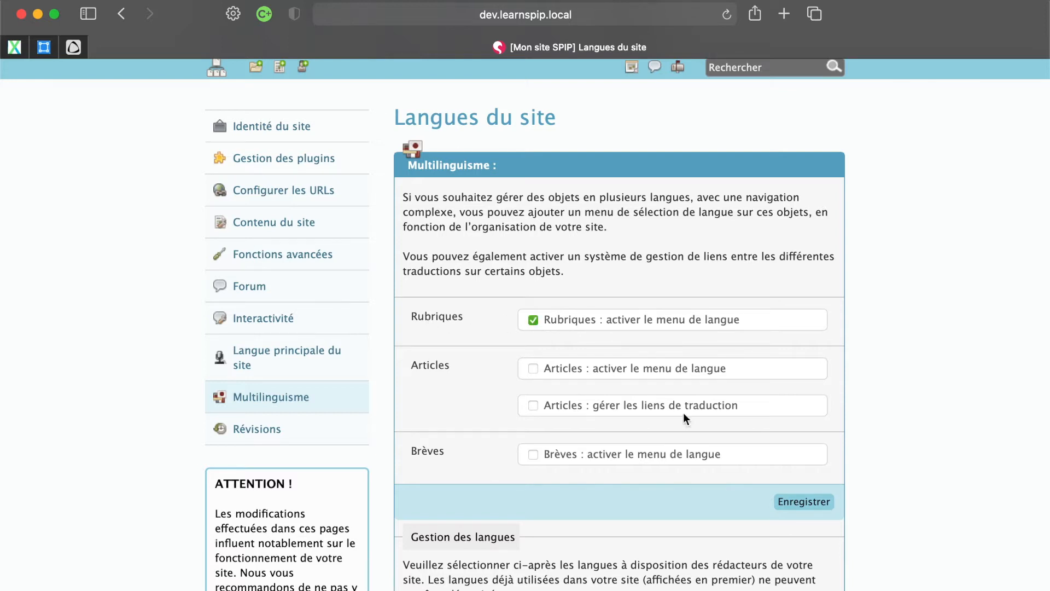
{"action": "left_click", "coordinate": [802, 501]}
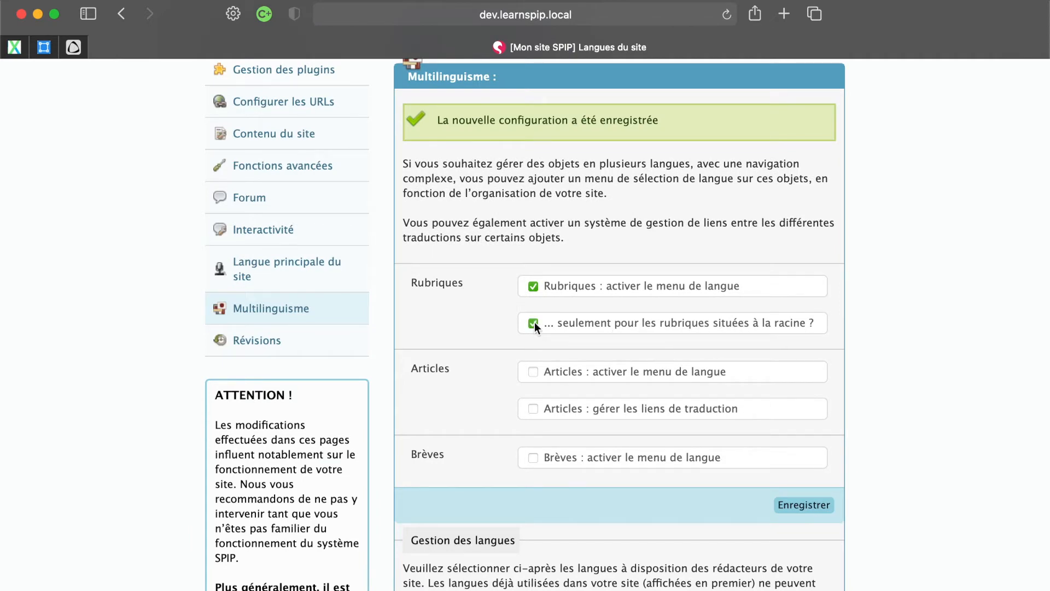
{"action": "left_click", "coordinate": [814, 504]}
Enable English [en] among the languages available to the site's editors and save the language selection
{"action": "scroll", "coordinate": [910, 365], "scroll_direction": "down", "scroll_amount": 15}
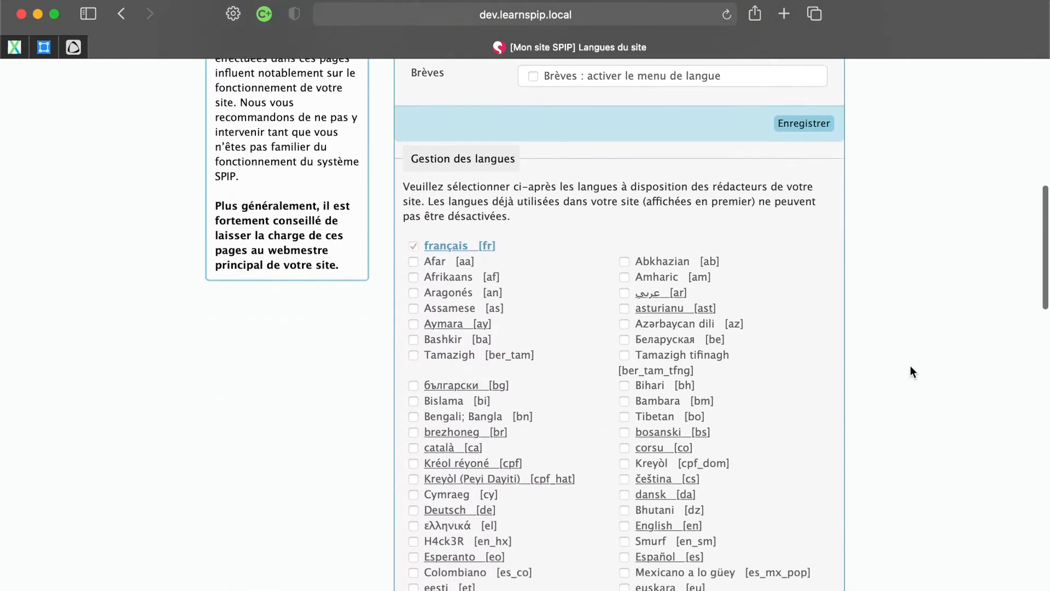
{"action": "scroll", "coordinate": [910, 365], "scroll_direction": "down", "scroll_amount": 3}
{"action": "scroll", "coordinate": [910, 365], "scroll_direction": "up", "scroll_amount": 2}
{"action": "scroll", "coordinate": [910, 367], "scroll_direction": "up", "scroll_amount": 5}
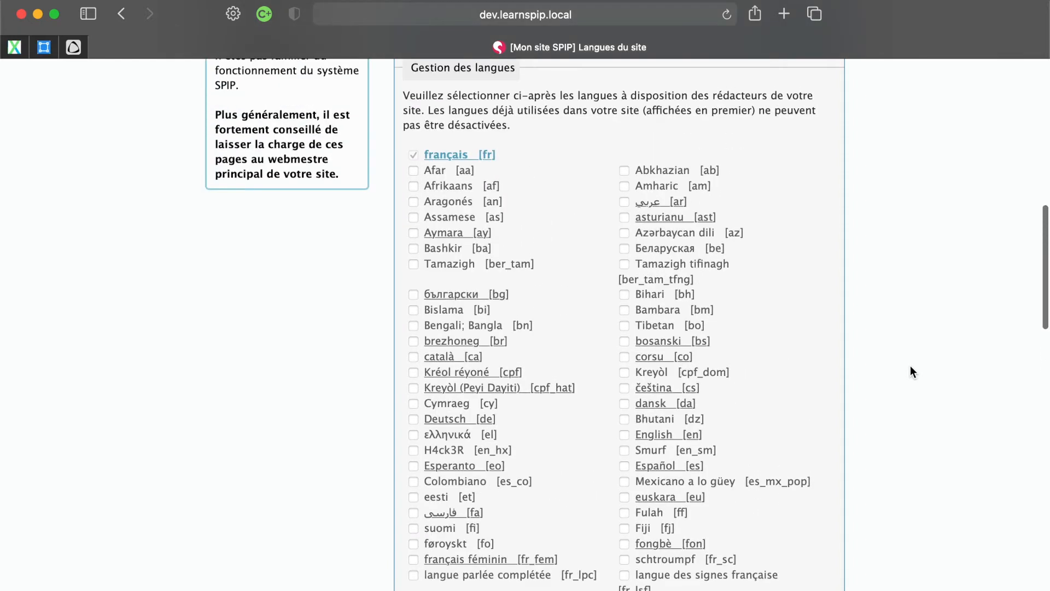
{"action": "scroll", "coordinate": [325, 354], "scroll_direction": "down", "scroll_amount": 2}
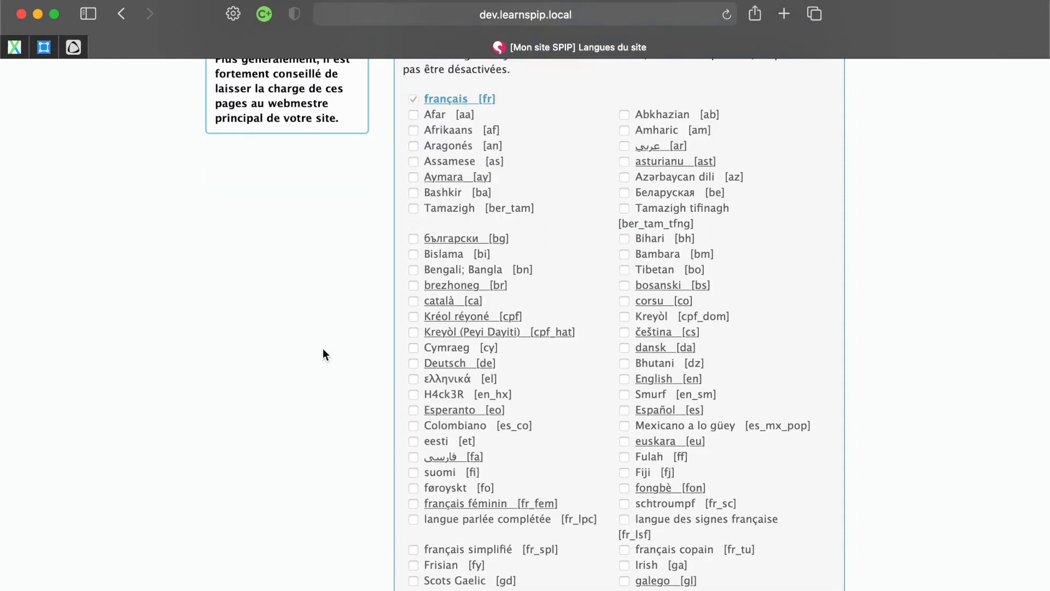
{"action": "key", "text": "super+f"}
{"action": "type", "text": "engl"}
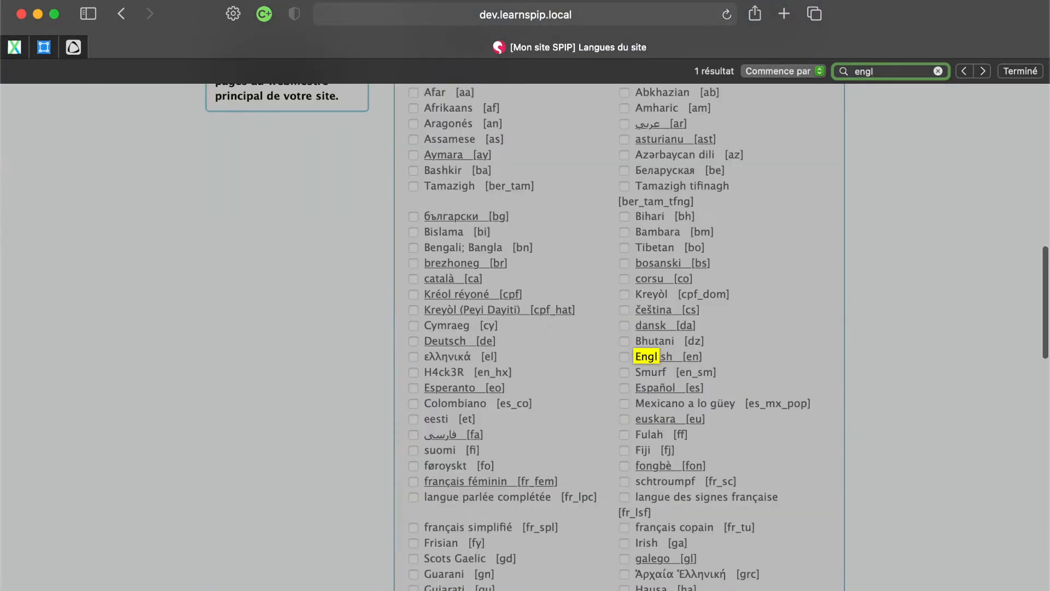
{"action": "left_click", "coordinate": [212, 419]}
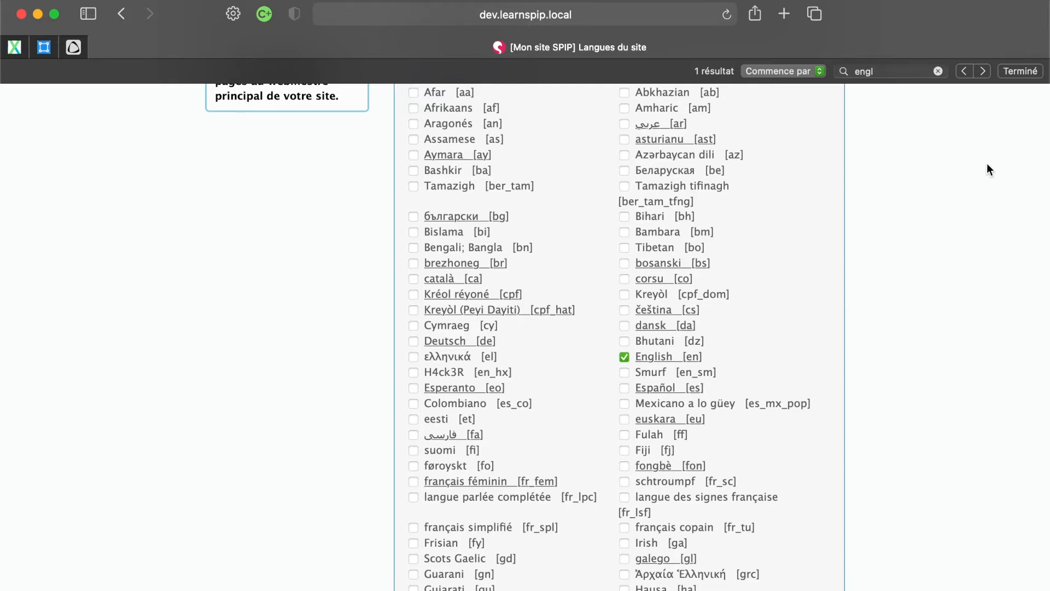
{"action": "left_click", "coordinate": [1038, 77]}
{"action": "scroll", "coordinate": [918, 355], "scroll_direction": "down", "scroll_amount": 15}
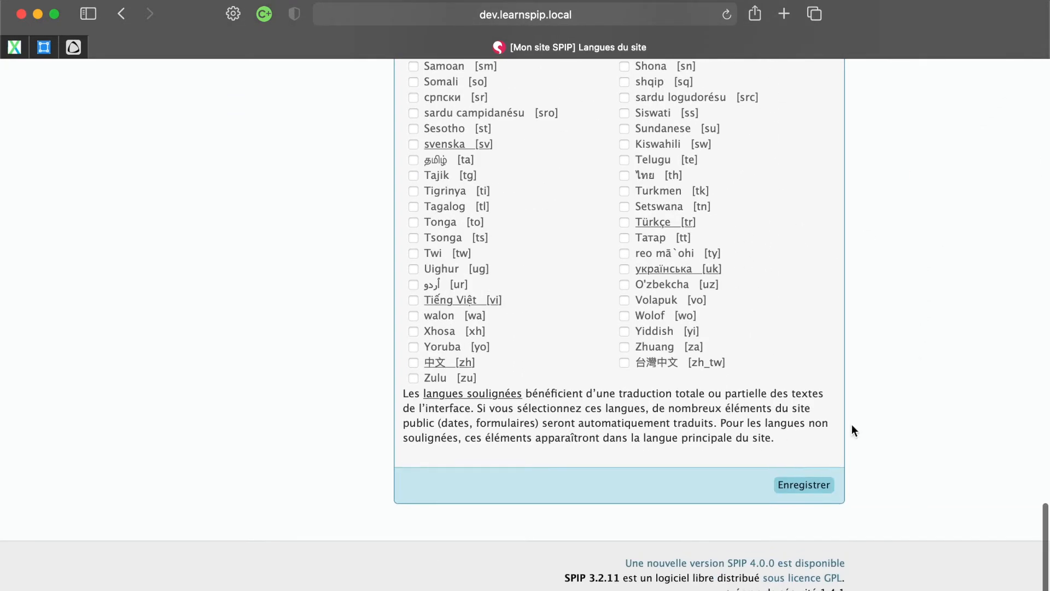
{"action": "left_click", "coordinate": [804, 484]}
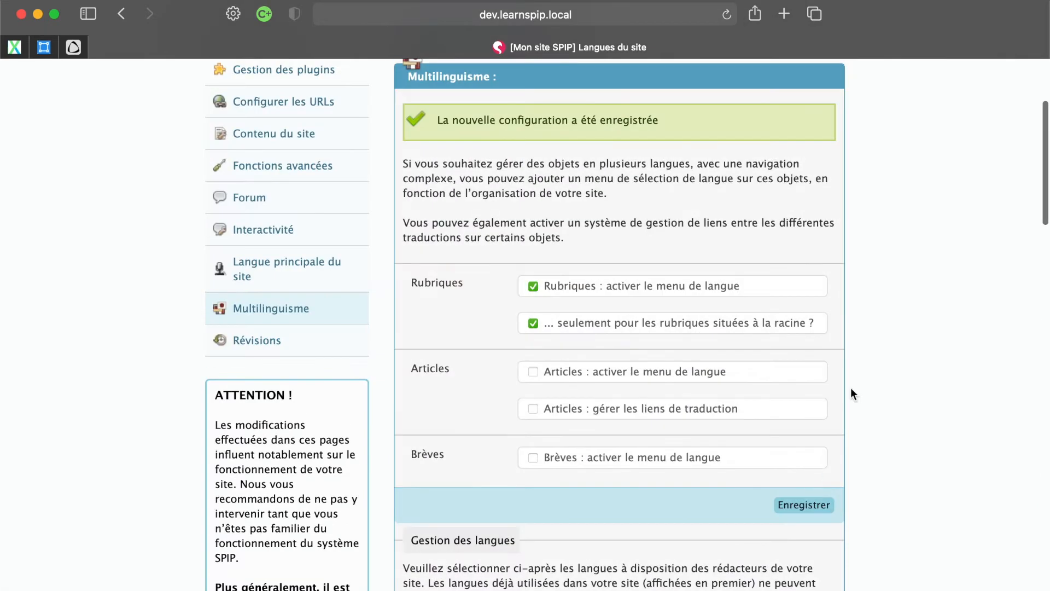
Open the "en" section from the private area's home page and change its language to [en] English
{"action": "scroll", "coordinate": [894, 300], "scroll_direction": "up", "scroll_amount": 4}
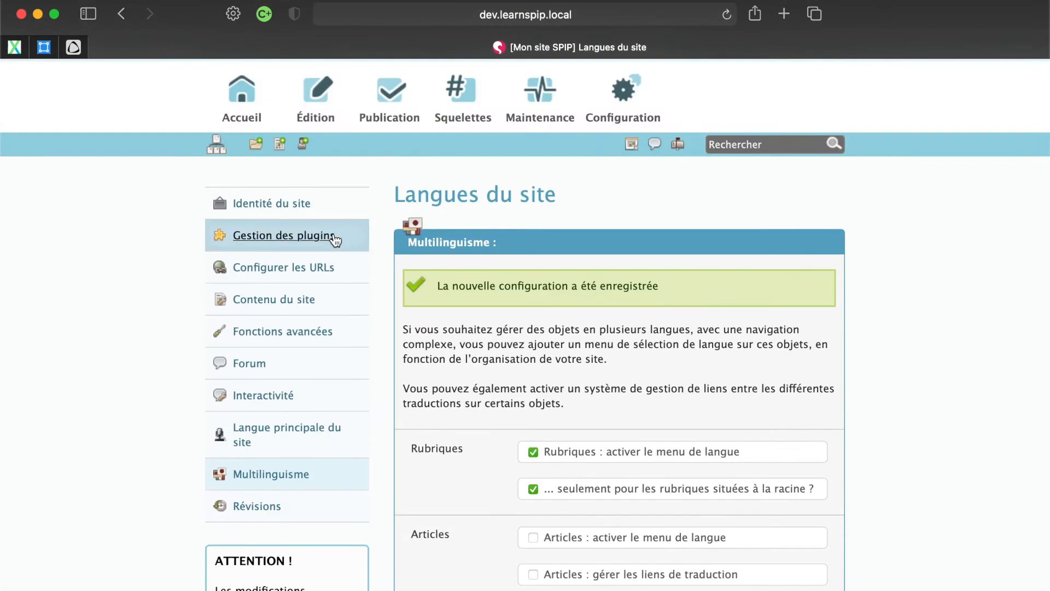
{"action": "left_click", "coordinate": [234, 99]}
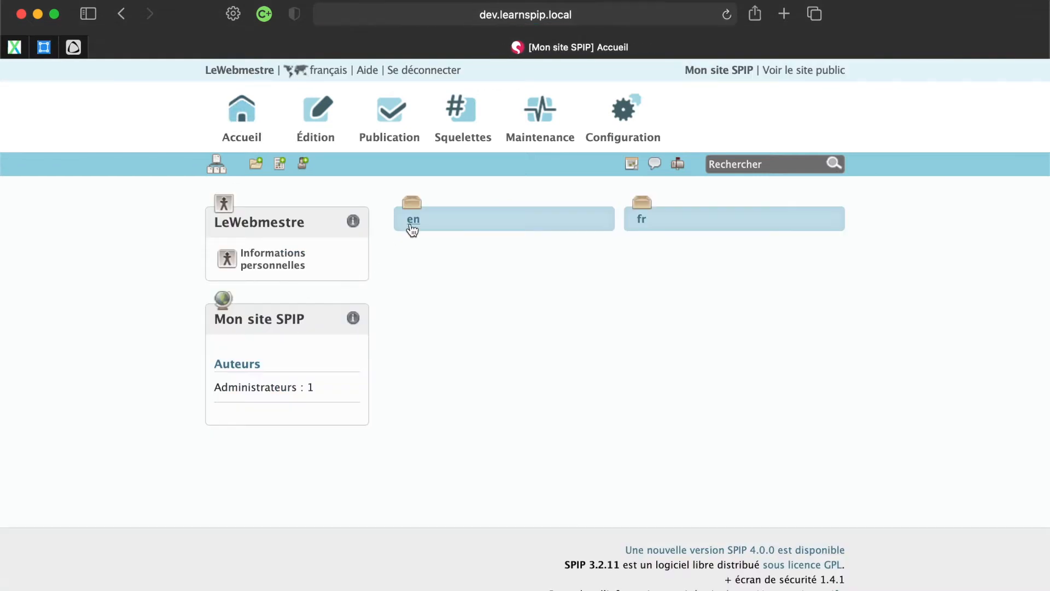
{"action": "left_click", "coordinate": [412, 221]}
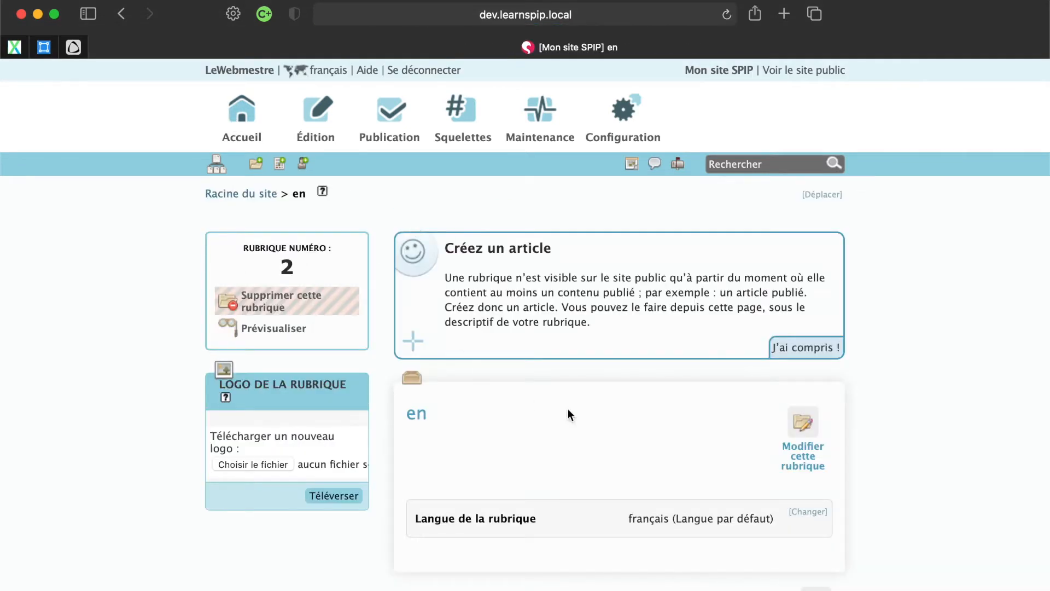
{"action": "left_click", "coordinate": [809, 512]}
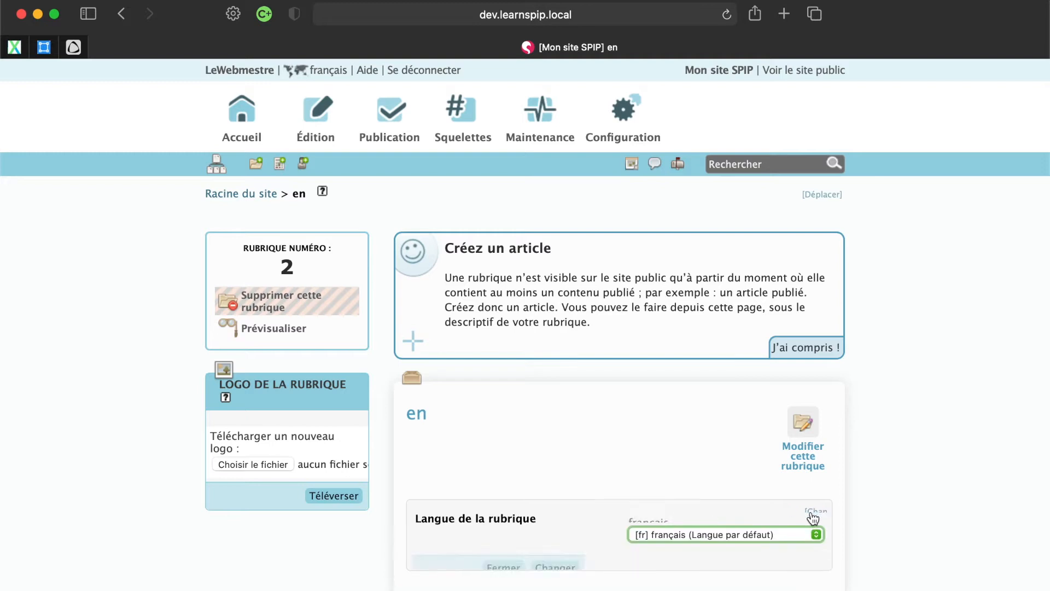
{"action": "left_click", "coordinate": [784, 520]}
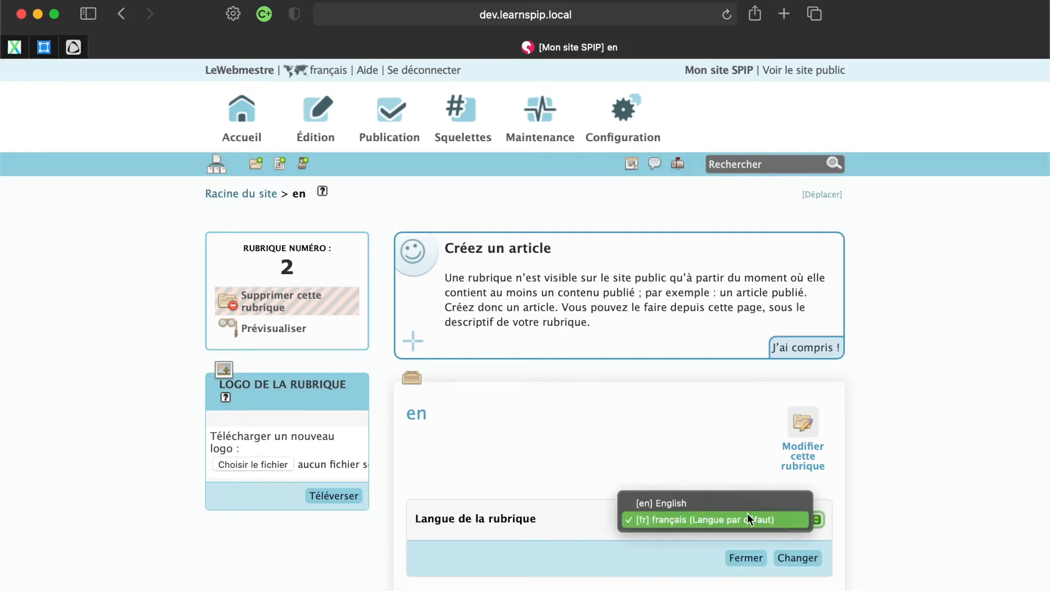
{"action": "left_click", "coordinate": [713, 497]}
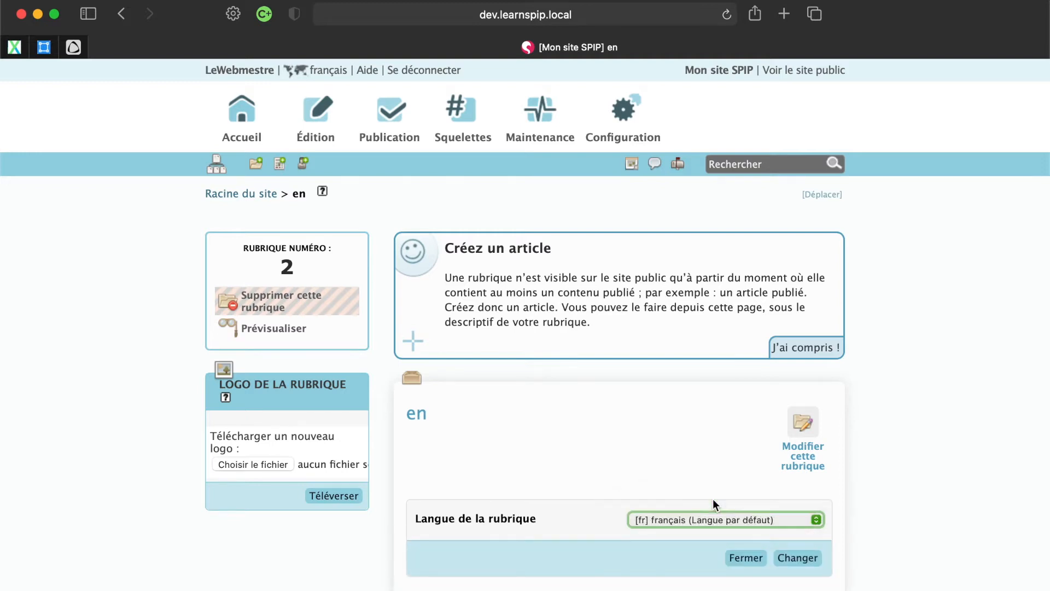
{"action": "left_click", "coordinate": [797, 558]}
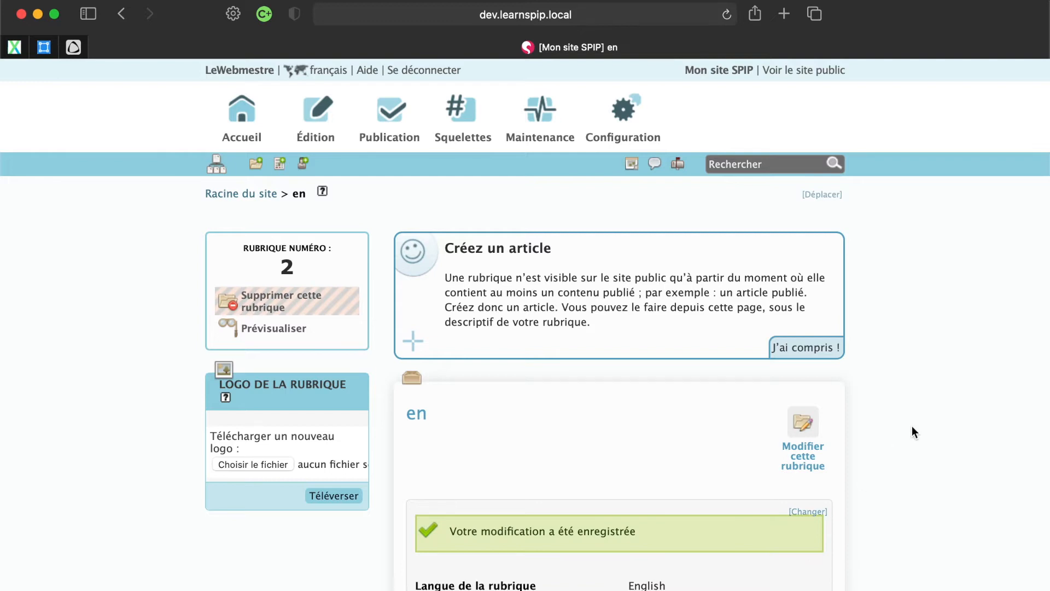
Review the "en" section page and dismiss its "Créez un article" tip
{"action": "scroll", "coordinate": [911, 426], "scroll_direction": "down", "scroll_amount": 3}
{"action": "scroll", "coordinate": [911, 425], "scroll_direction": "up", "scroll_amount": 3}
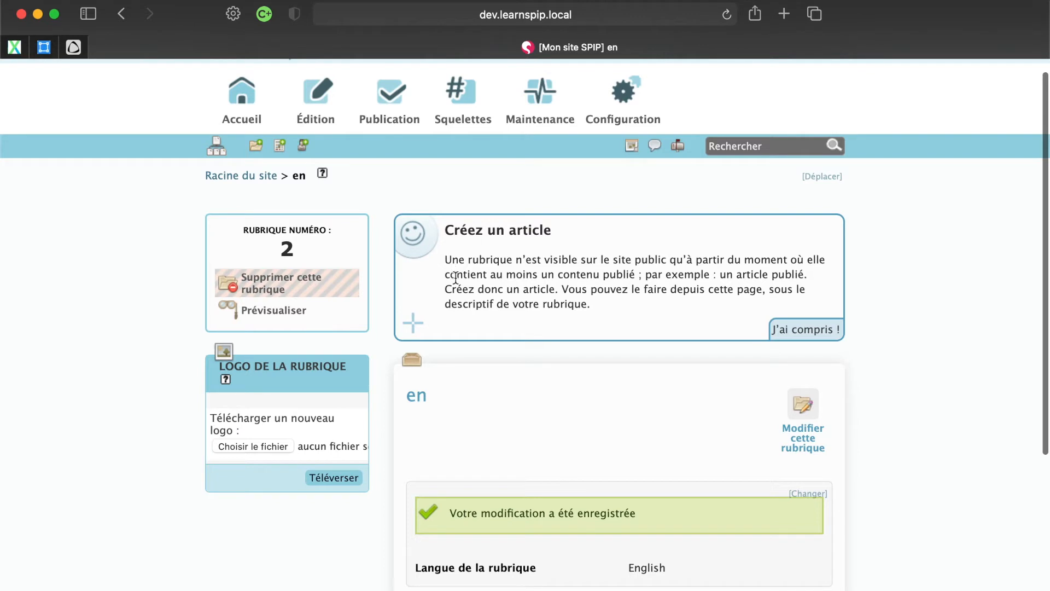
{"action": "double_click", "coordinate": [618, 274]}
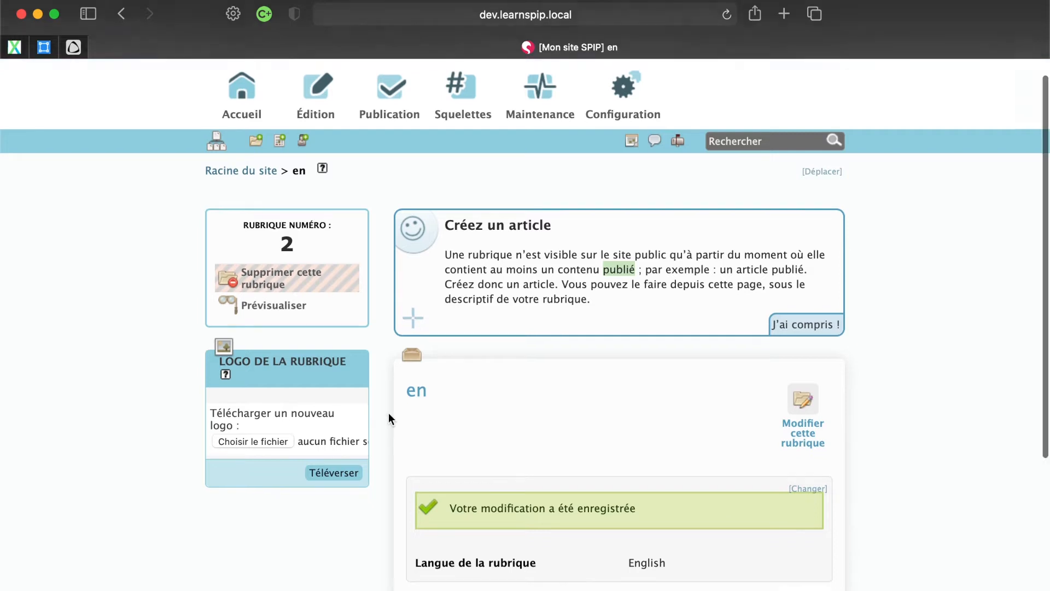
{"action": "scroll", "coordinate": [389, 412], "scroll_direction": "down", "scroll_amount": 5}
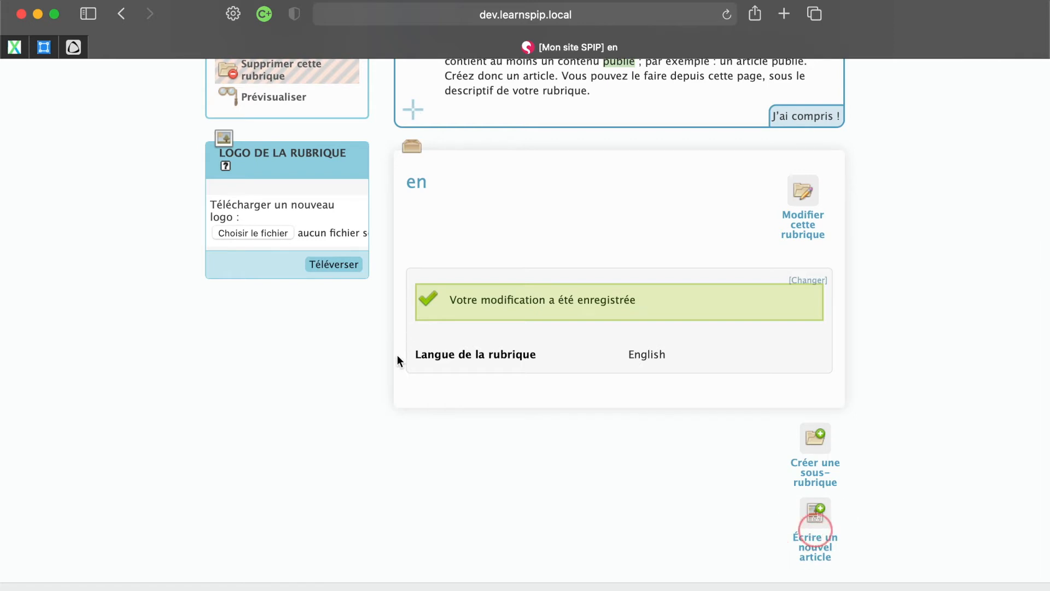
{"action": "scroll", "coordinate": [397, 356], "scroll_direction": "up", "scroll_amount": 5}
{"action": "left_click", "coordinate": [830, 350]}
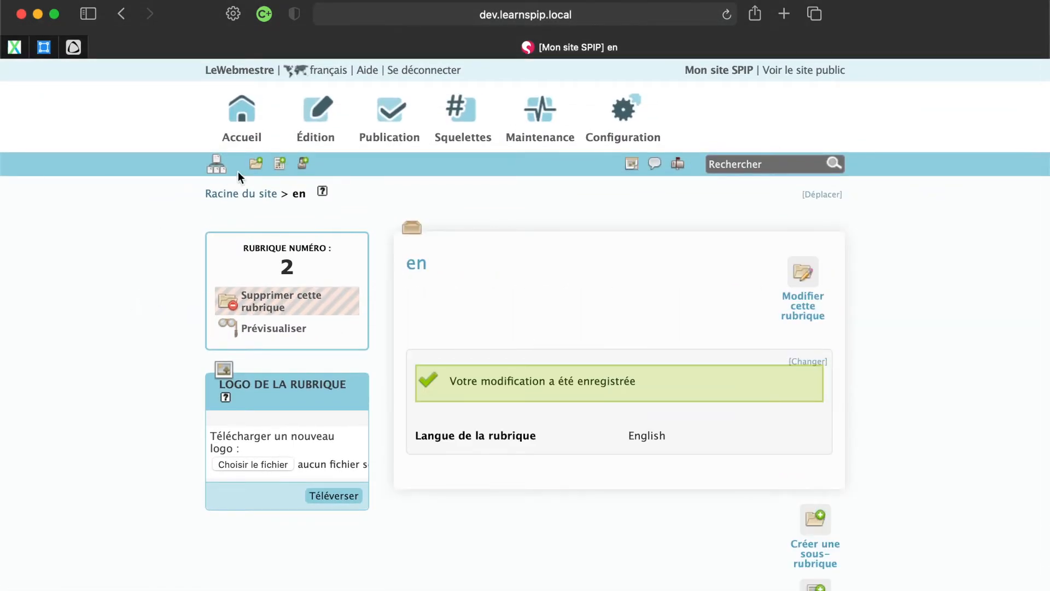
Open the "fr" section, create a subsection titled "A Propos" inside it, and save it
{"action": "mouse_move", "coordinate": [217, 165]}
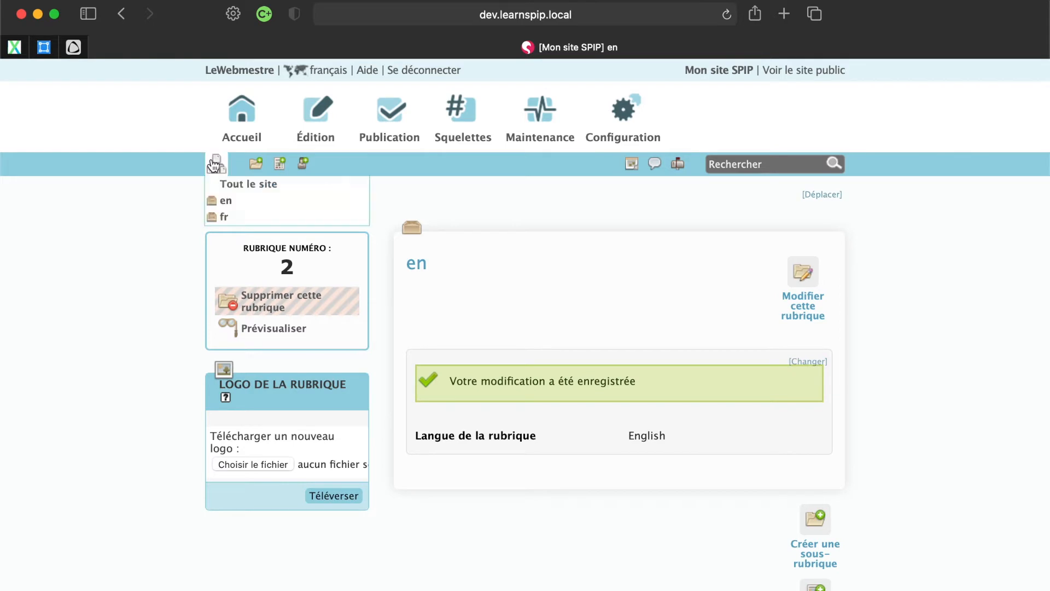
{"action": "left_click", "coordinate": [224, 217]}
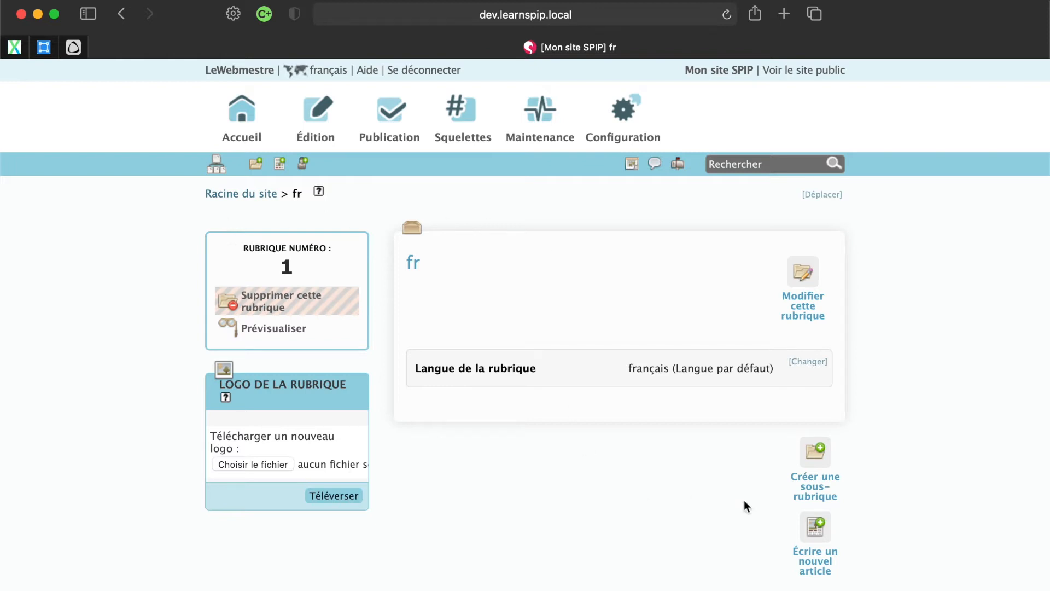
{"action": "left_click", "coordinate": [825, 453]}
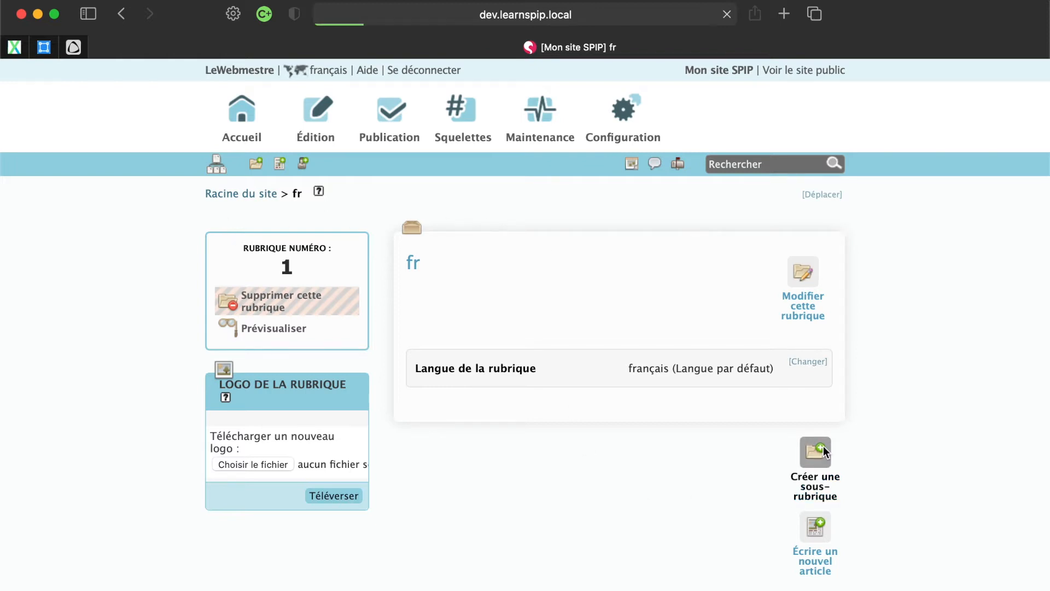
{"action": "left_click", "coordinate": [582, 322]}
{"action": "type", "text": "A Propos"}
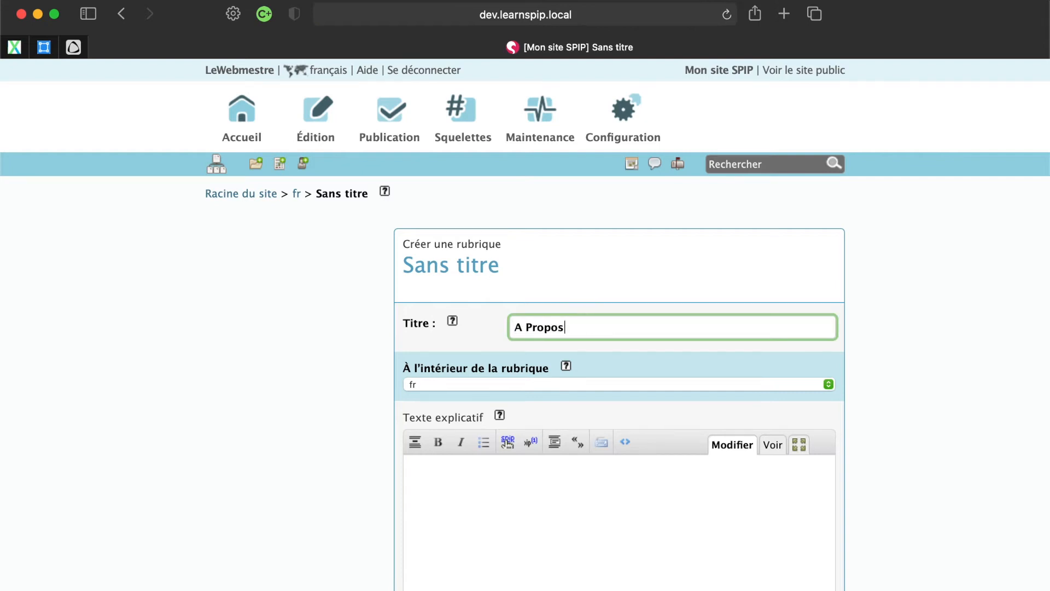
{"action": "scroll", "coordinate": [583, 323], "scroll_direction": "down", "scroll_amount": 10}
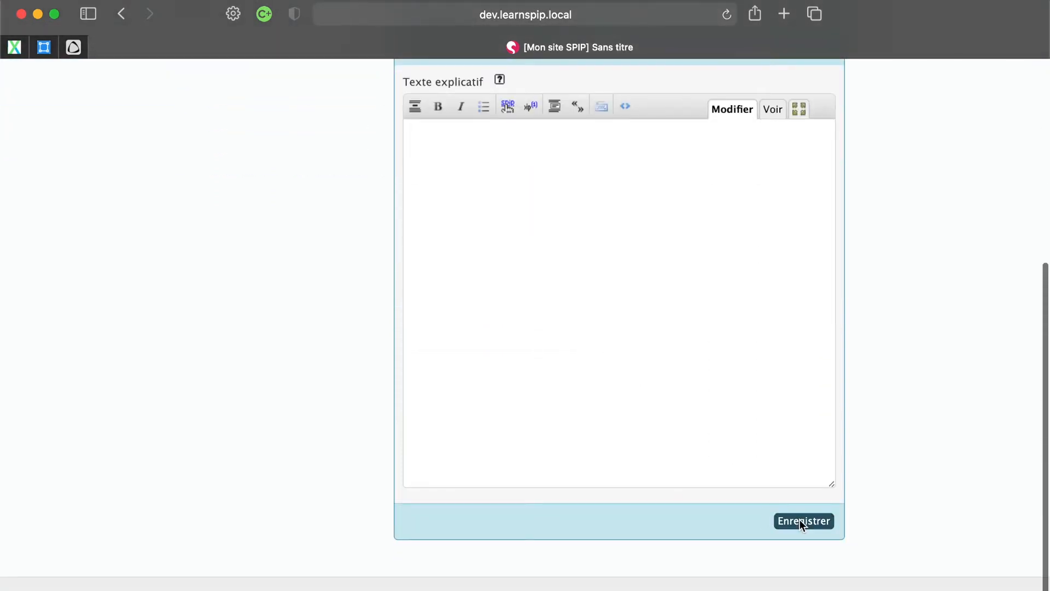
{"action": "left_click", "coordinate": [803, 520]}
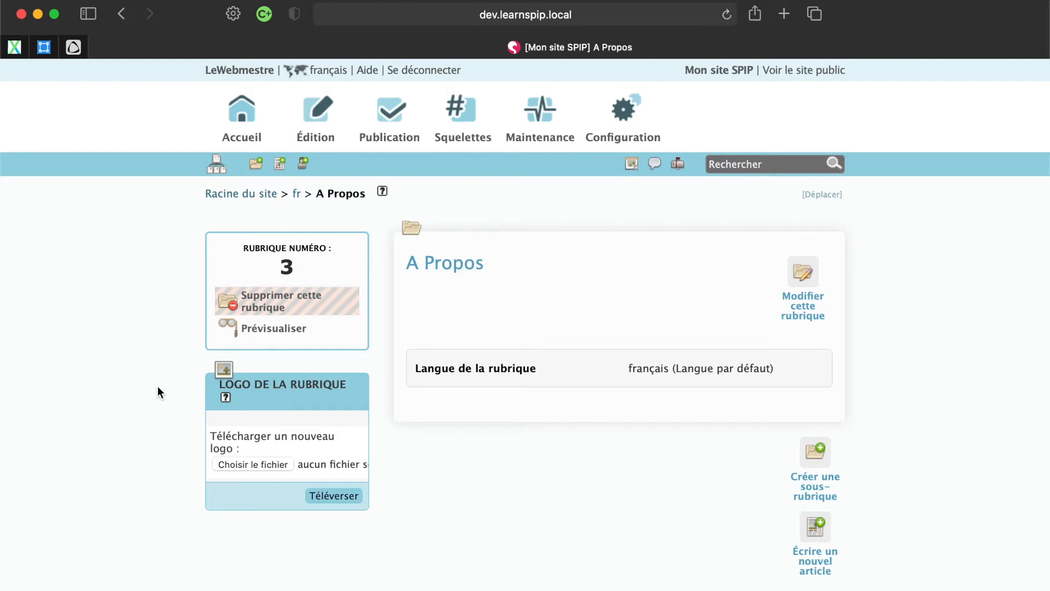
Return to the "fr" section, create a second subsection titled "Nos Services" in it, and save it
{"action": "left_click", "coordinate": [297, 195]}
{"action": "left_click", "coordinate": [255, 163]}
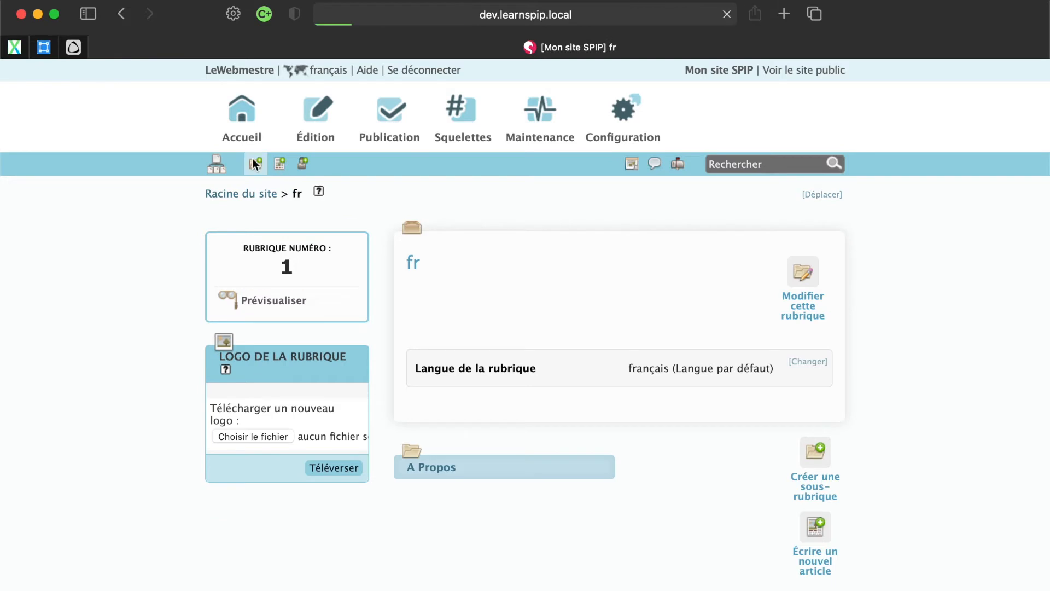
{"action": "left_click", "coordinate": [675, 323]}
{"action": "type", "text": "Nos "}
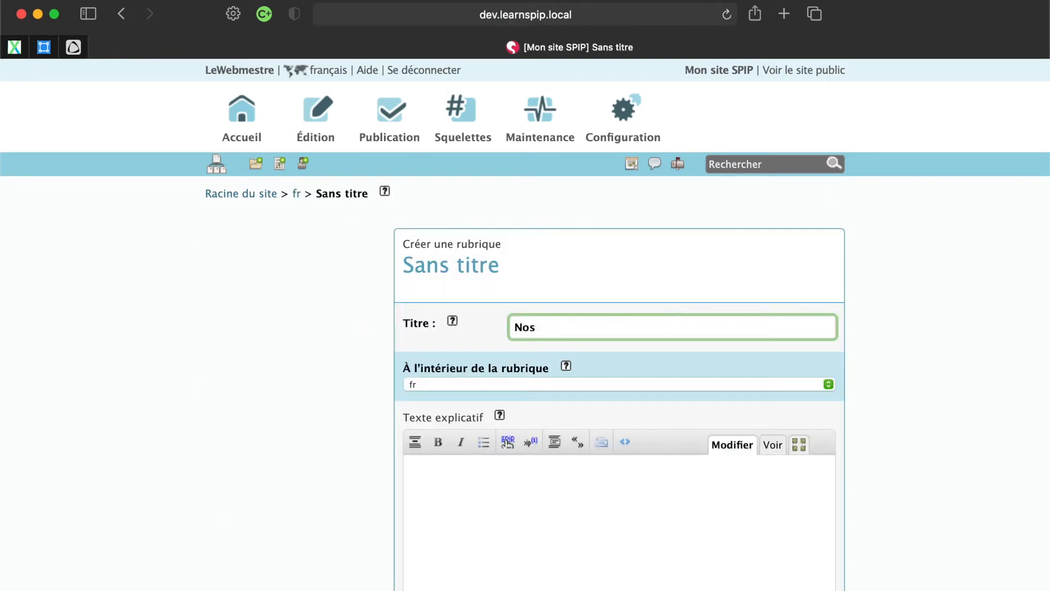
{"action": "type", "text": "Services"}
{"action": "scroll", "coordinate": [392, 477], "scroll_direction": "down", "scroll_amount": 7}
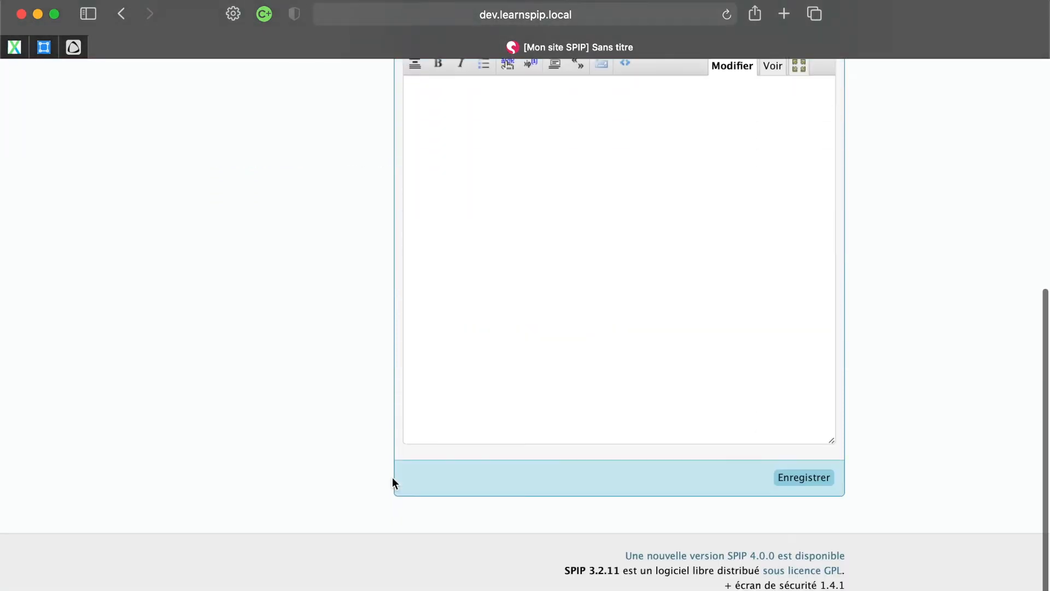
{"action": "left_click", "coordinate": [816, 479]}
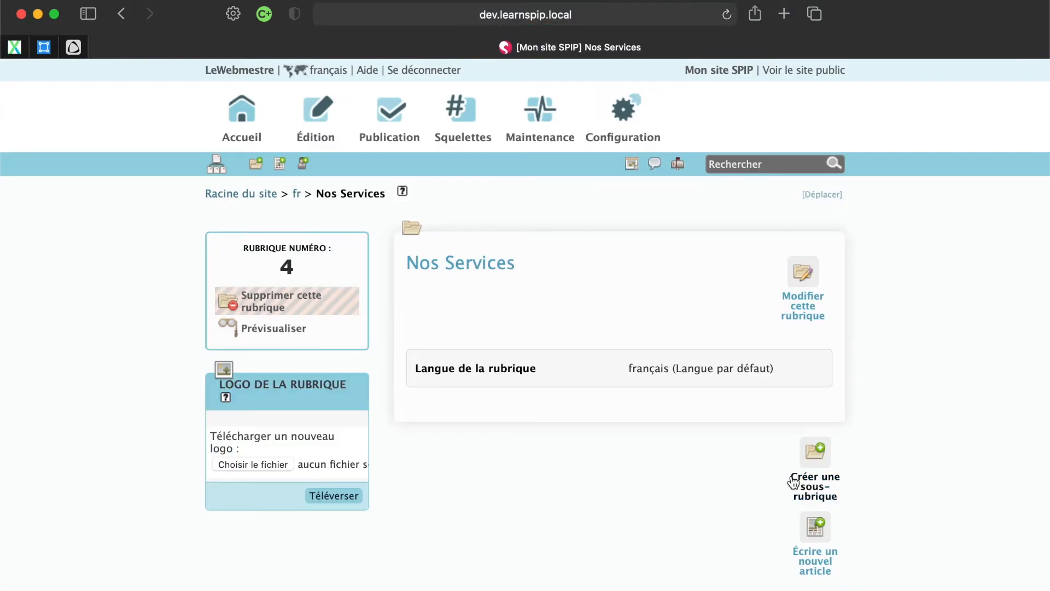
Create a section titled "Nos projets" with "fr" as its parent and save it
{"action": "left_click", "coordinate": [259, 169]}
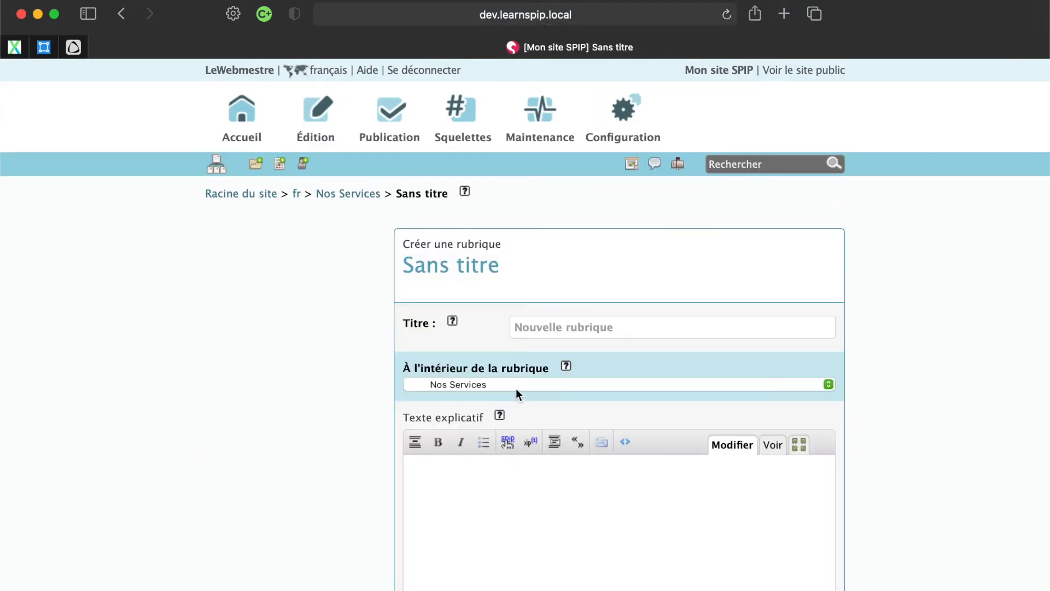
{"action": "left_click", "coordinate": [516, 386]}
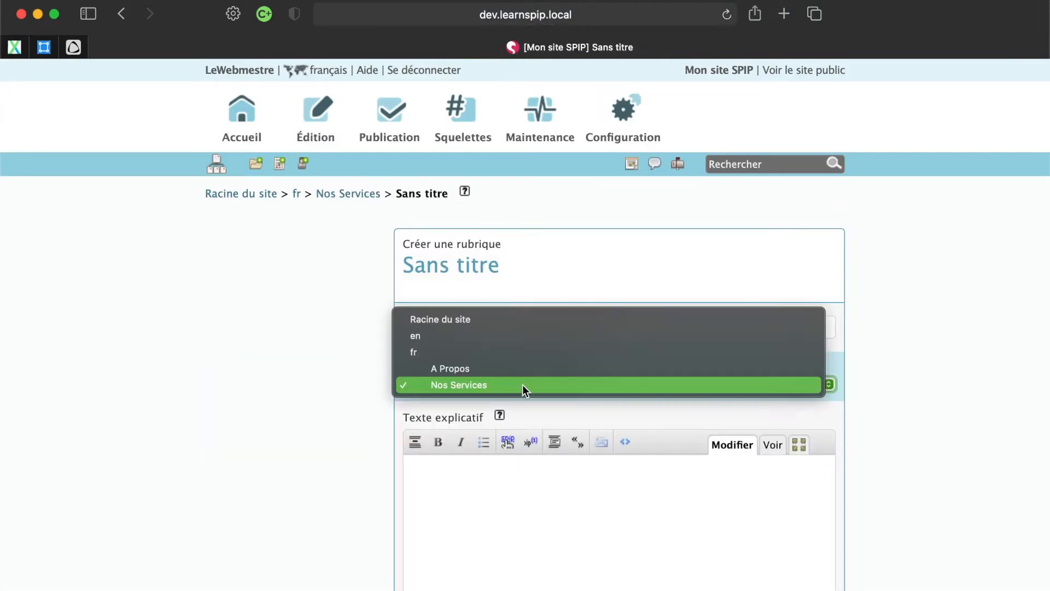
{"action": "left_click", "coordinate": [523, 353]}
{"action": "left_click", "coordinate": [556, 326]}
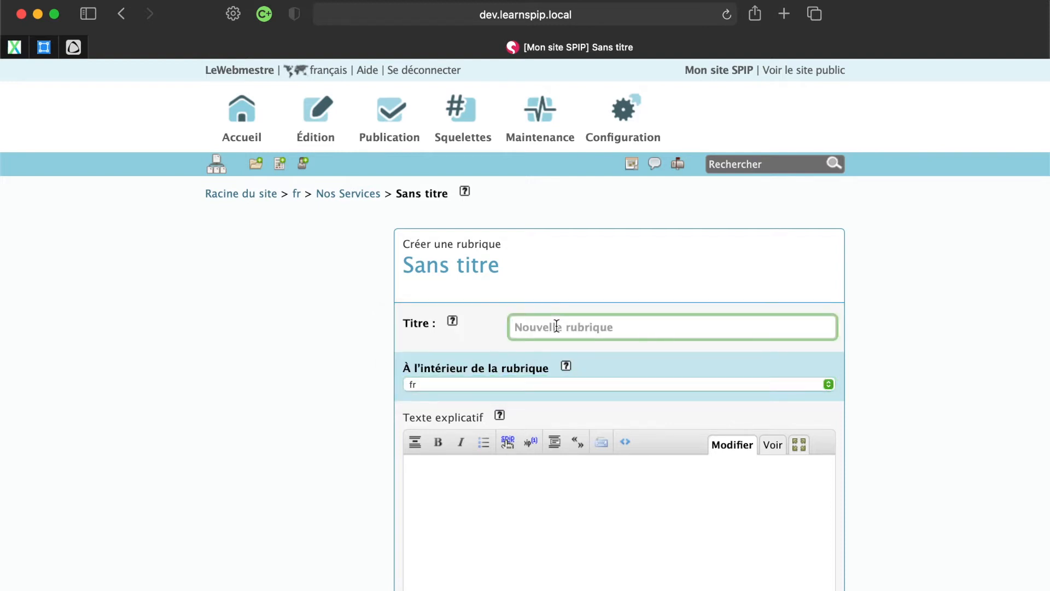
{"action": "type", "text": "Nos projets"}
{"action": "scroll", "coordinate": [780, 494], "scroll_direction": "down", "scroll_amount": 10}
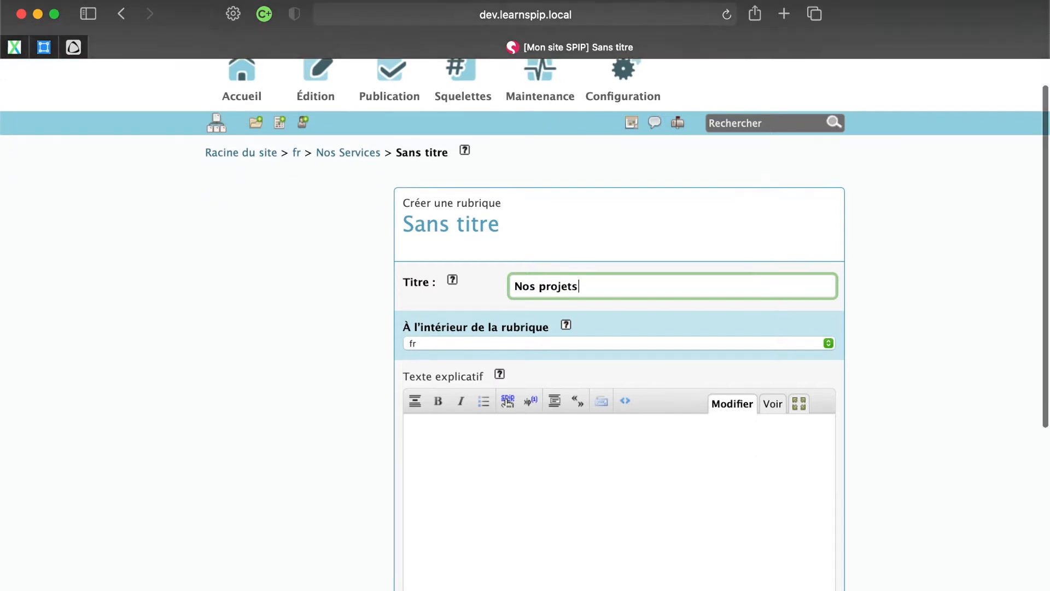
{"action": "left_click", "coordinate": [815, 486]}
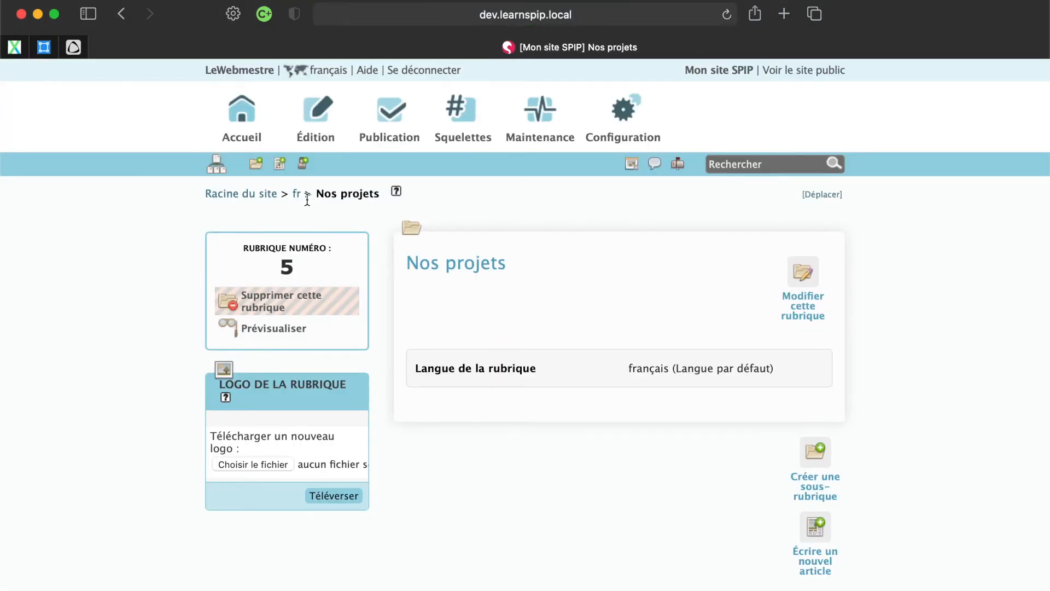
Create a section titled "Blog" with "fr" as its parent and save it
{"action": "left_click", "coordinate": [258, 163]}
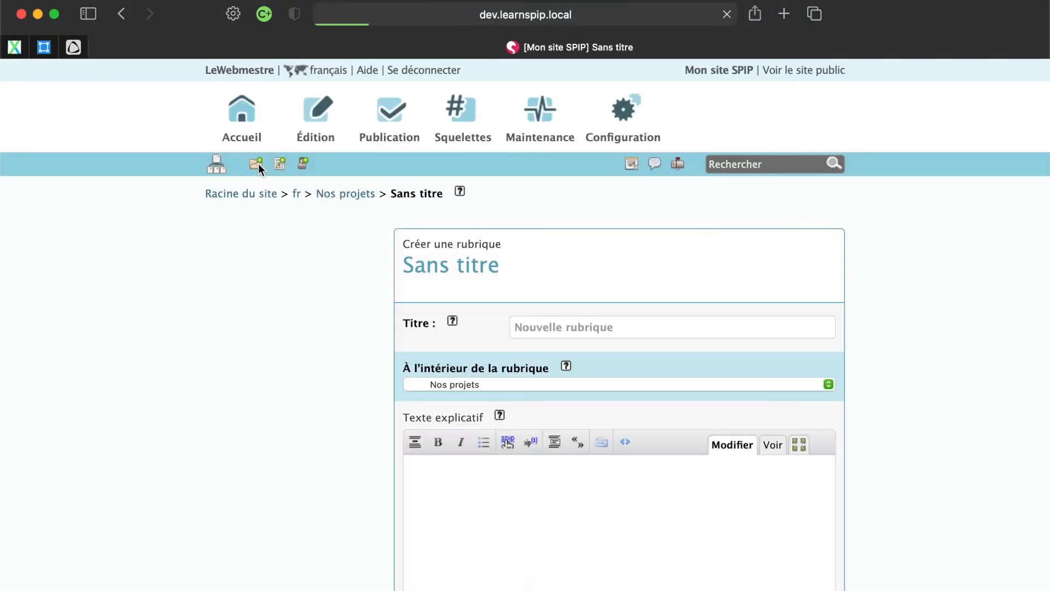
{"action": "left_click", "coordinate": [592, 335]}
{"action": "type", "text": "Blog"}
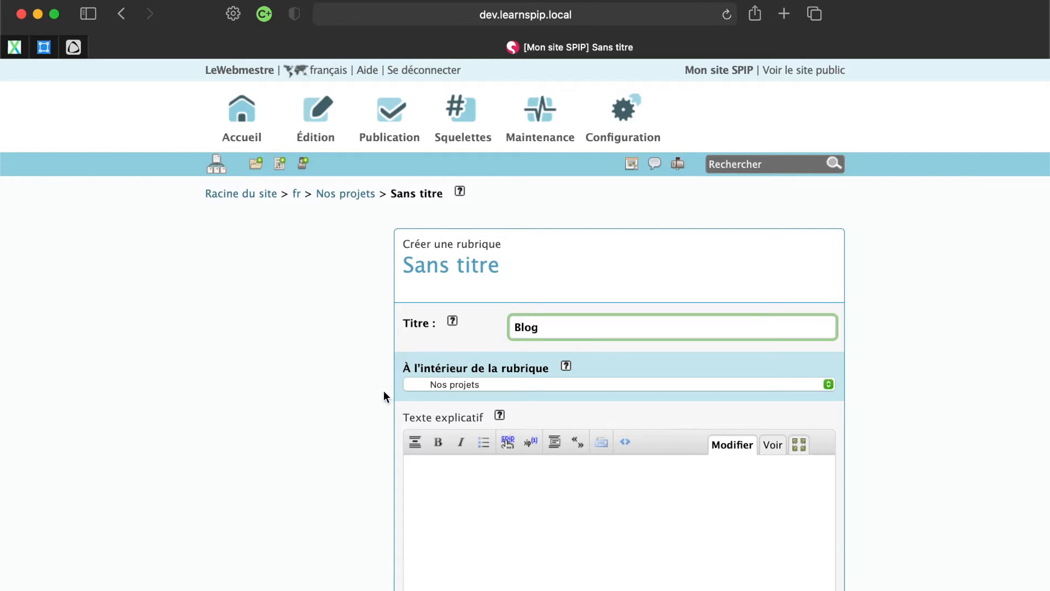
{"action": "scroll", "coordinate": [333, 410], "scroll_direction": "down", "scroll_amount": 3}
{"action": "left_click", "coordinate": [482, 293]}
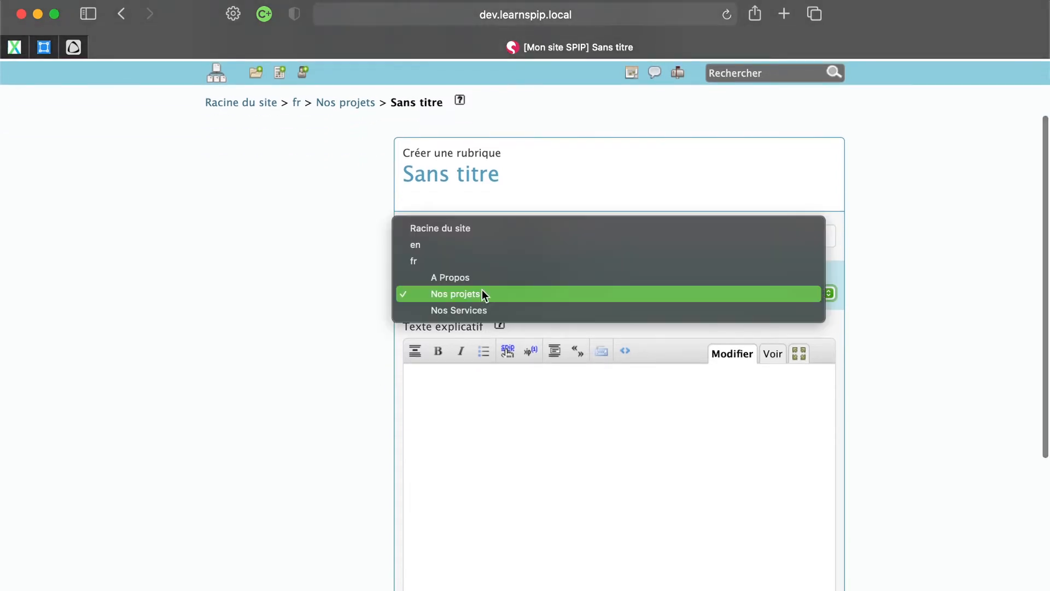
{"action": "left_click", "coordinate": [489, 266]}
{"action": "scroll", "coordinate": [908, 334], "scroll_direction": "down", "scroll_amount": 1}
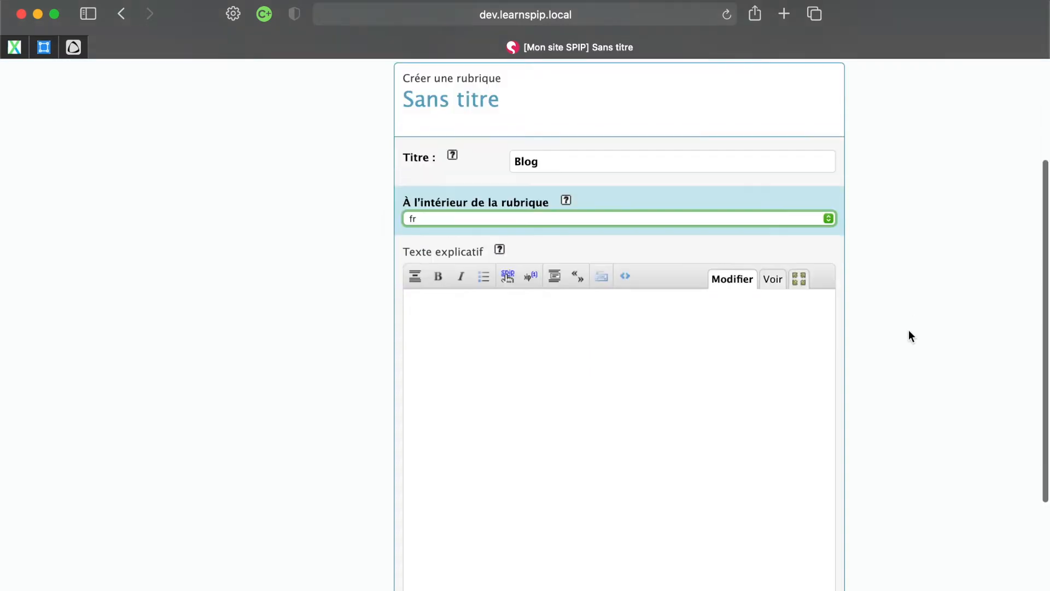
{"action": "scroll", "coordinate": [908, 335], "scroll_direction": "down", "scroll_amount": 5}
{"action": "left_click", "coordinate": [796, 482]}
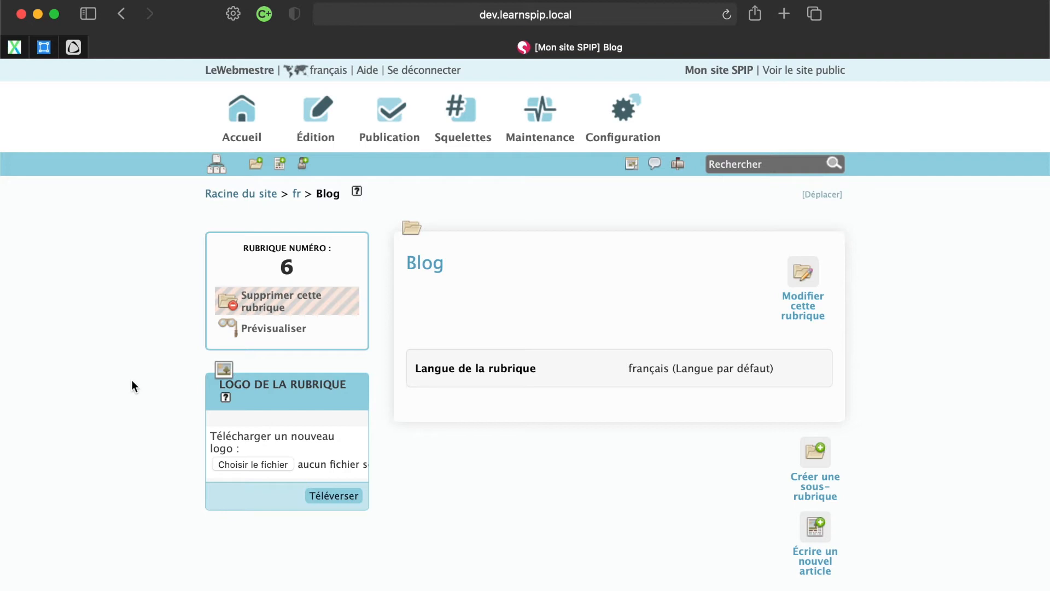
Check the subsections of "fr" in the site root's section list, and view the public site in its new tab
{"action": "left_click", "coordinate": [252, 195]}
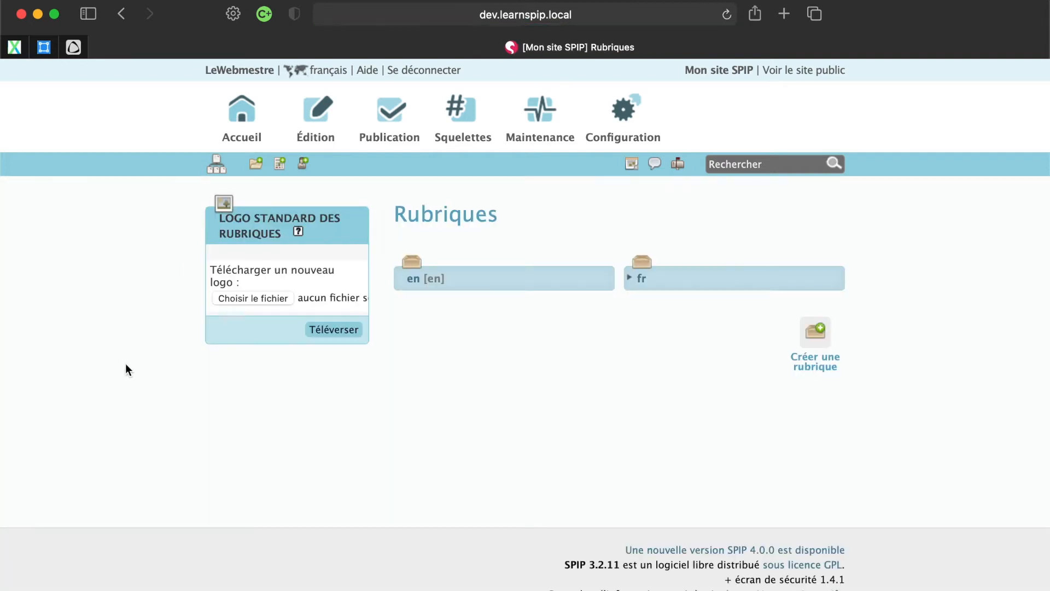
{"action": "left_click", "coordinate": [631, 277]}
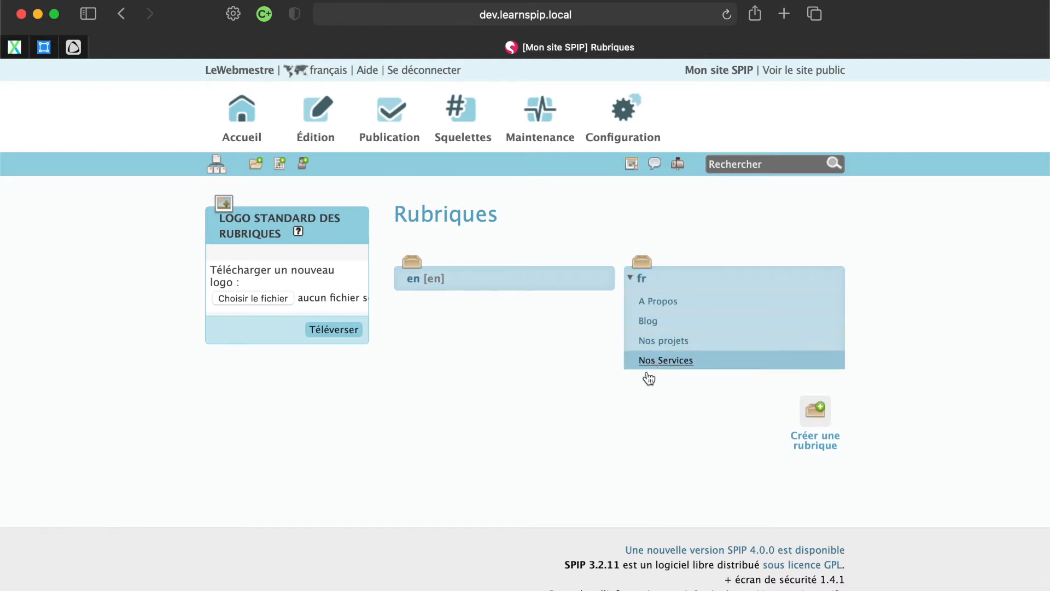
{"action": "left_click", "coordinate": [813, 75]}
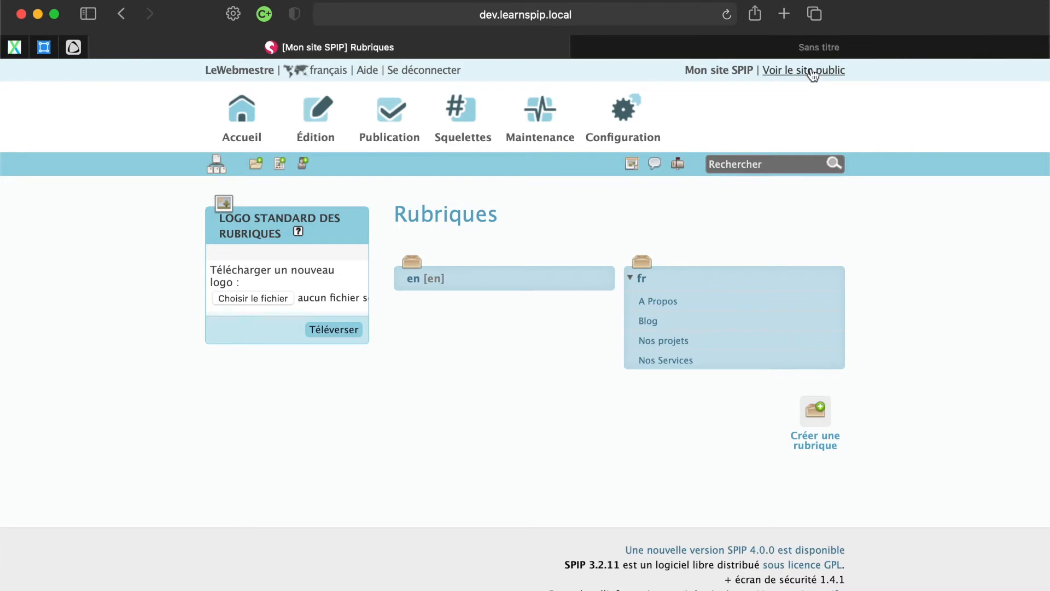
{"action": "left_click", "coordinate": [774, 47]}
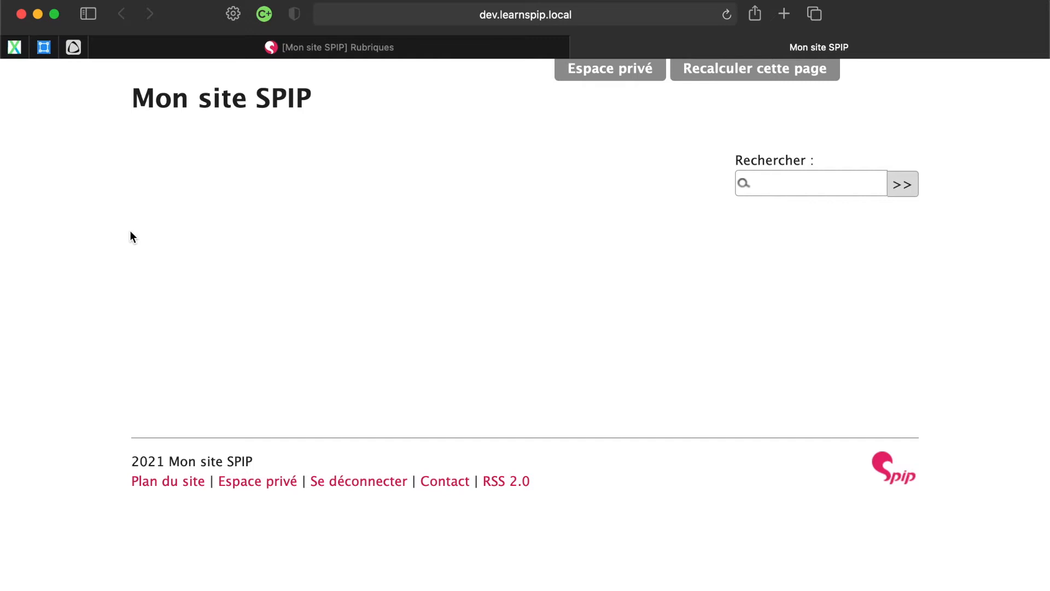
Compare the public site's home page with the subsections listed under "fr" in the private area
{"action": "scroll", "coordinate": [130, 231], "scroll_direction": "down", "scroll_amount": 1}
{"action": "scroll", "coordinate": [129, 231], "scroll_direction": "up", "scroll_amount": 1}
{"action": "left_click", "coordinate": [359, 47]}
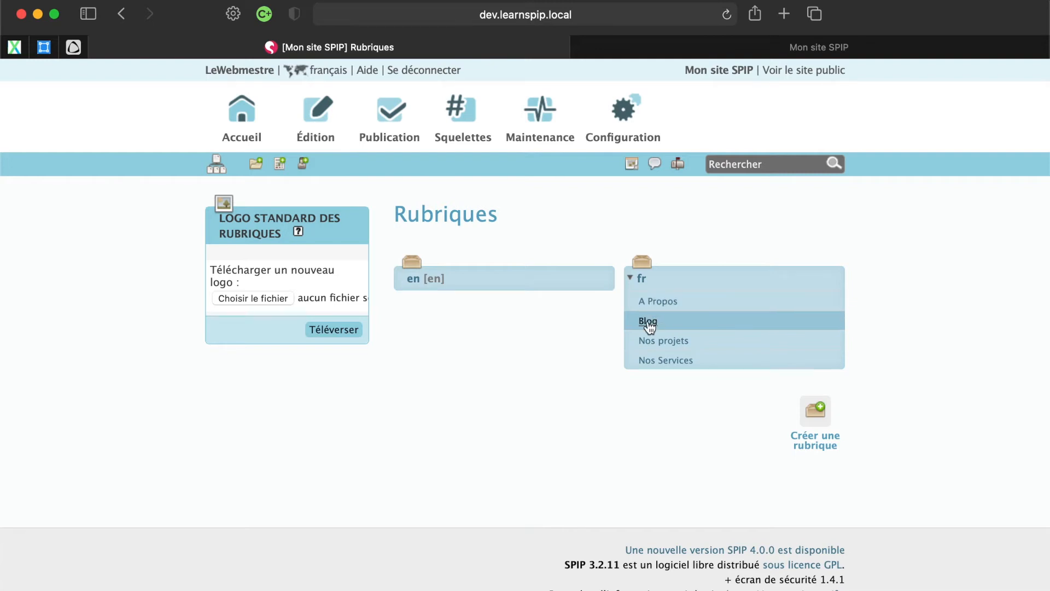
{"action": "left_click", "coordinate": [838, 49]}
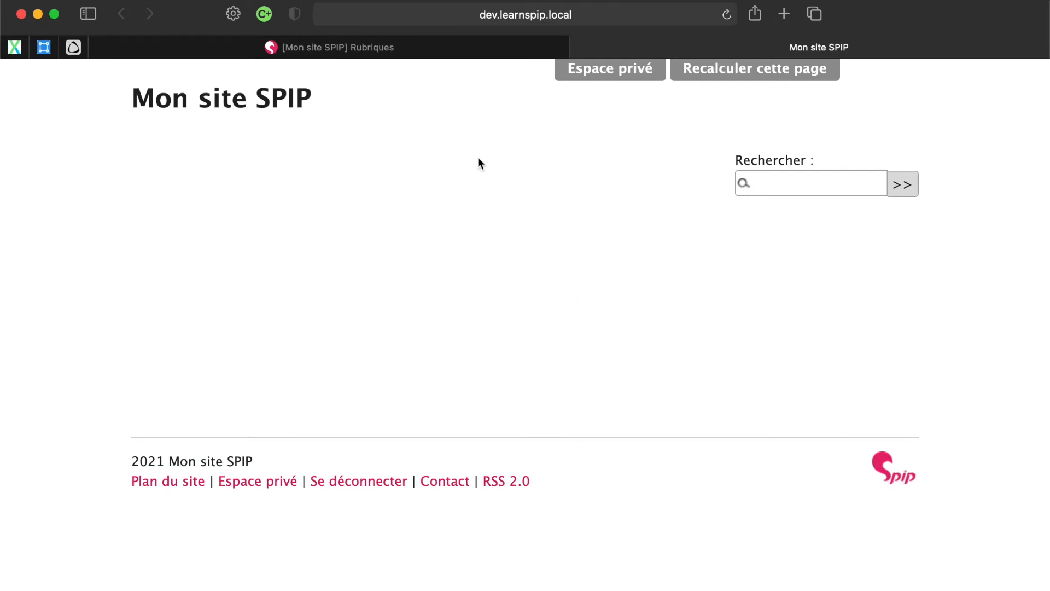
{"action": "left_click", "coordinate": [418, 49]}
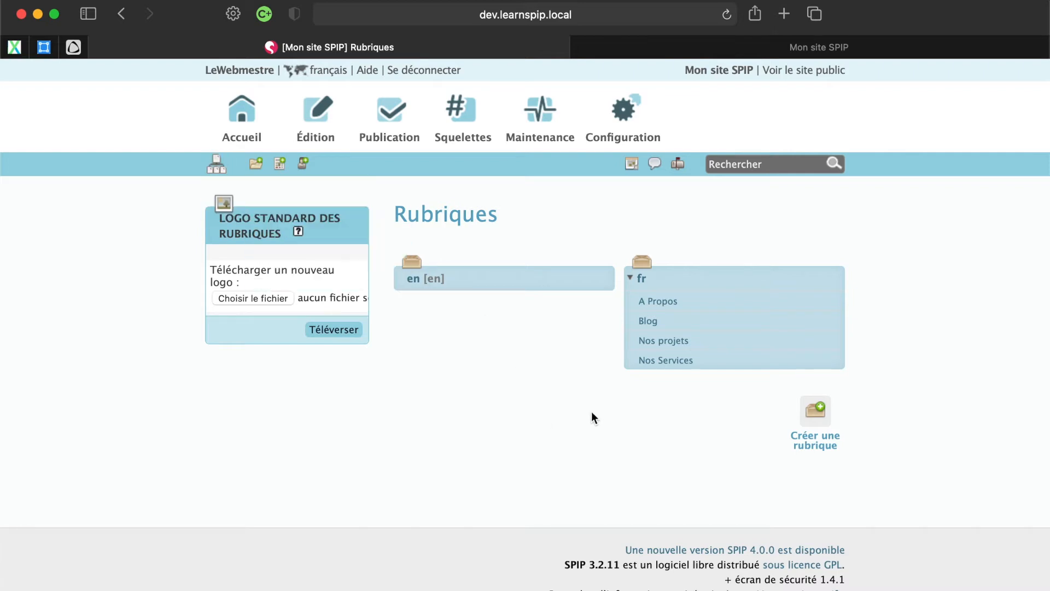
Create a subsection titled "Team" inside the "A Propos" section and save it
{"action": "left_click", "coordinate": [661, 302]}
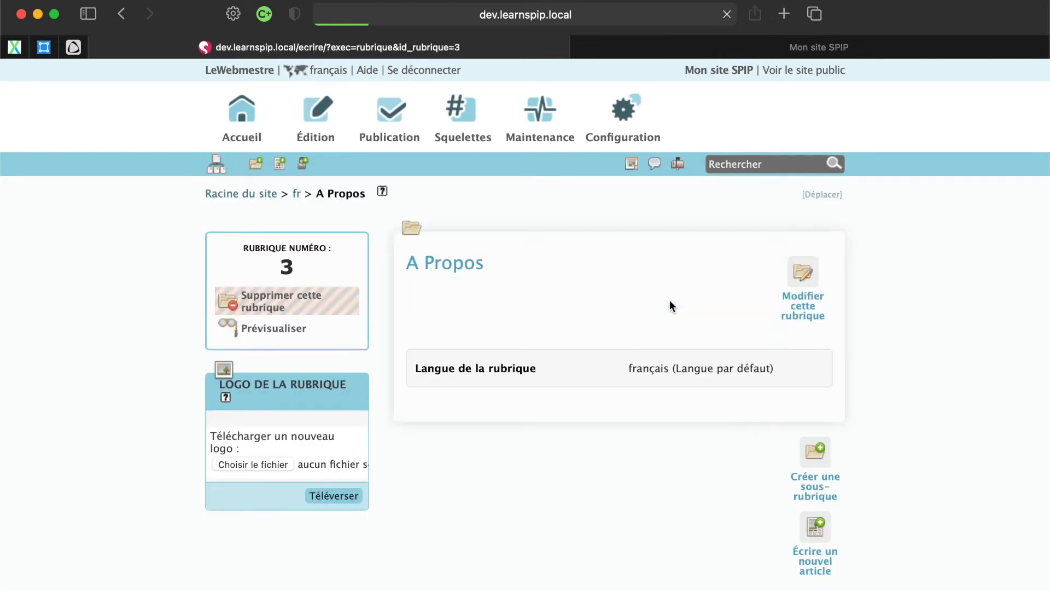
{"action": "scroll", "coordinate": [551, 491], "scroll_direction": "down", "scroll_amount": 2}
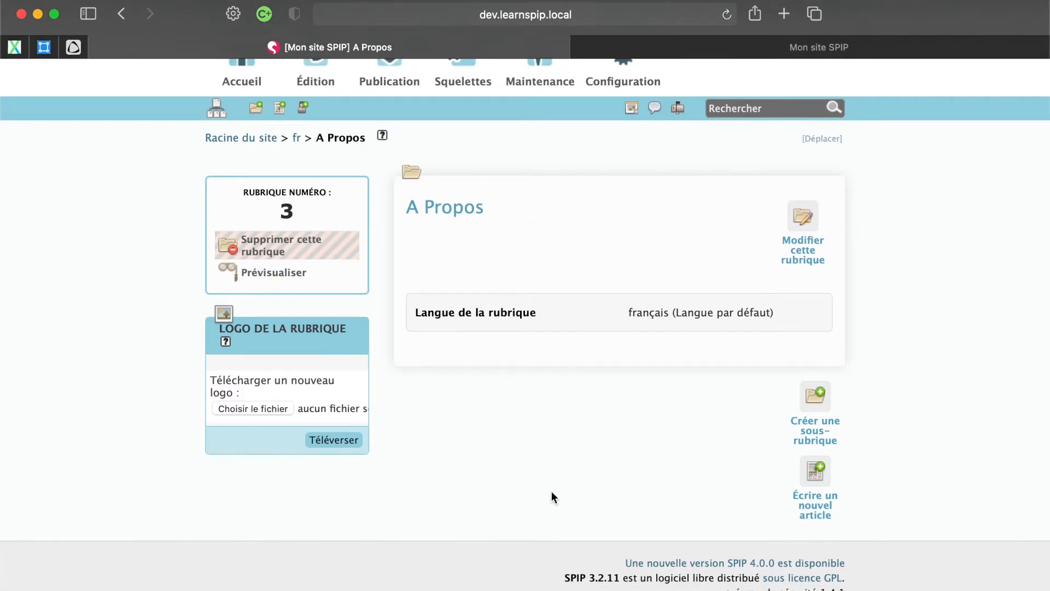
{"action": "left_click", "coordinate": [816, 395]}
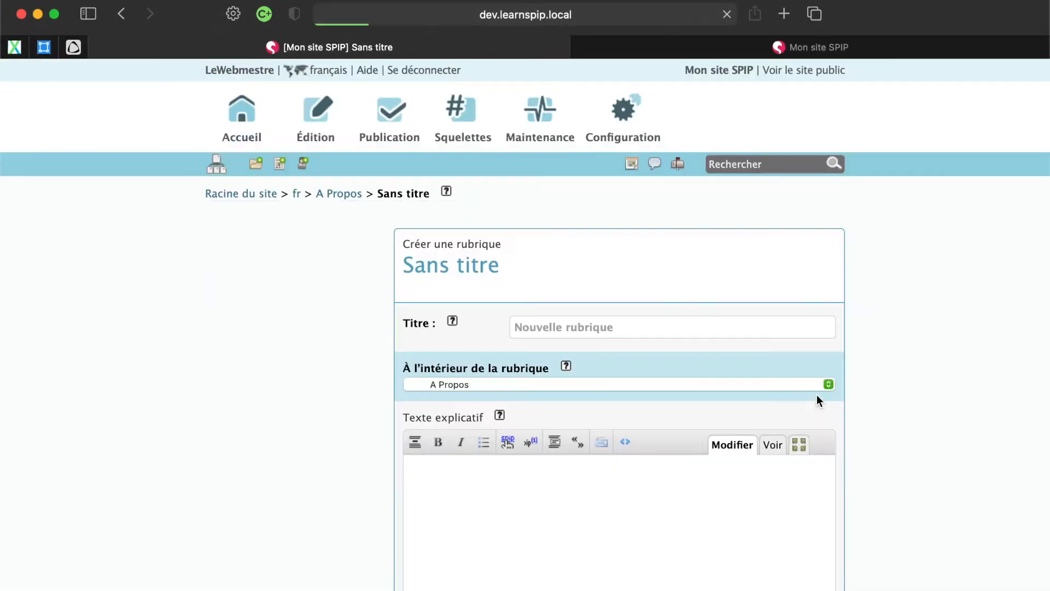
{"action": "left_click", "coordinate": [574, 330]}
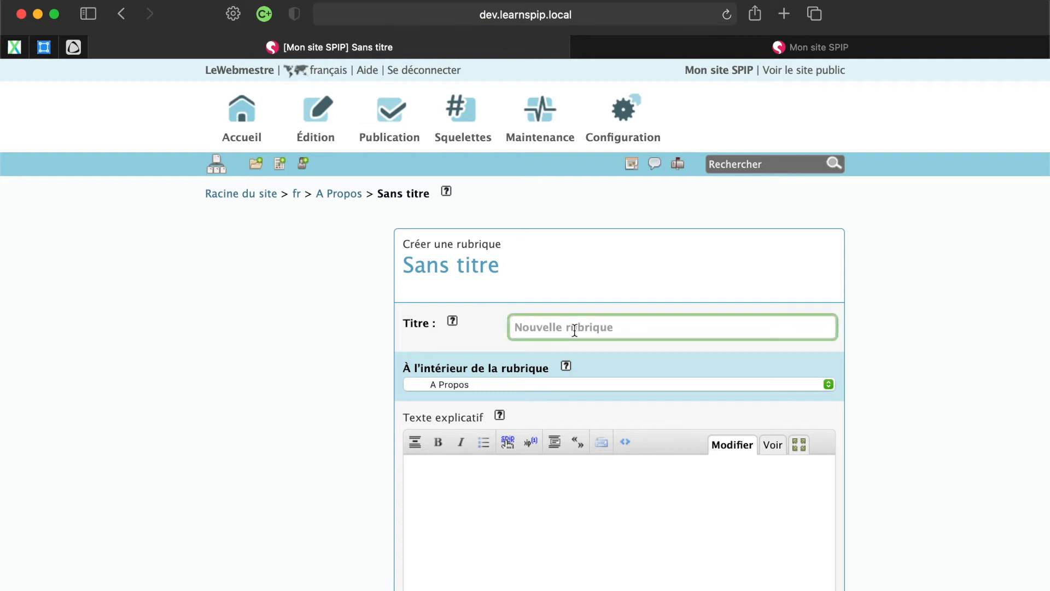
{"action": "type", "text": "Team"}
{"action": "scroll", "coordinate": [618, 328], "scroll_direction": "down", "scroll_amount": 10}
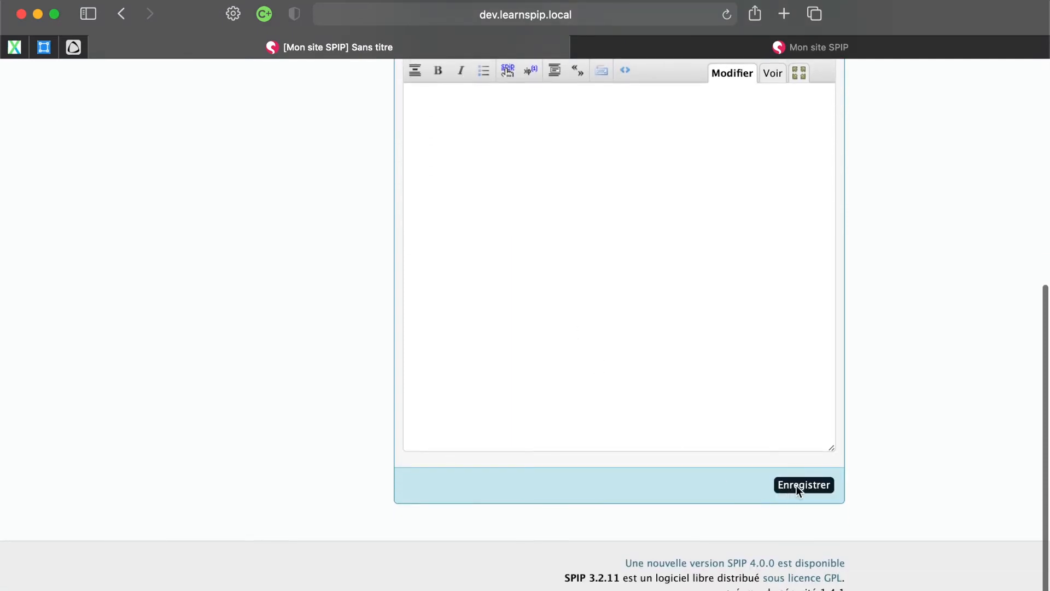
{"action": "left_click", "coordinate": [798, 487]}
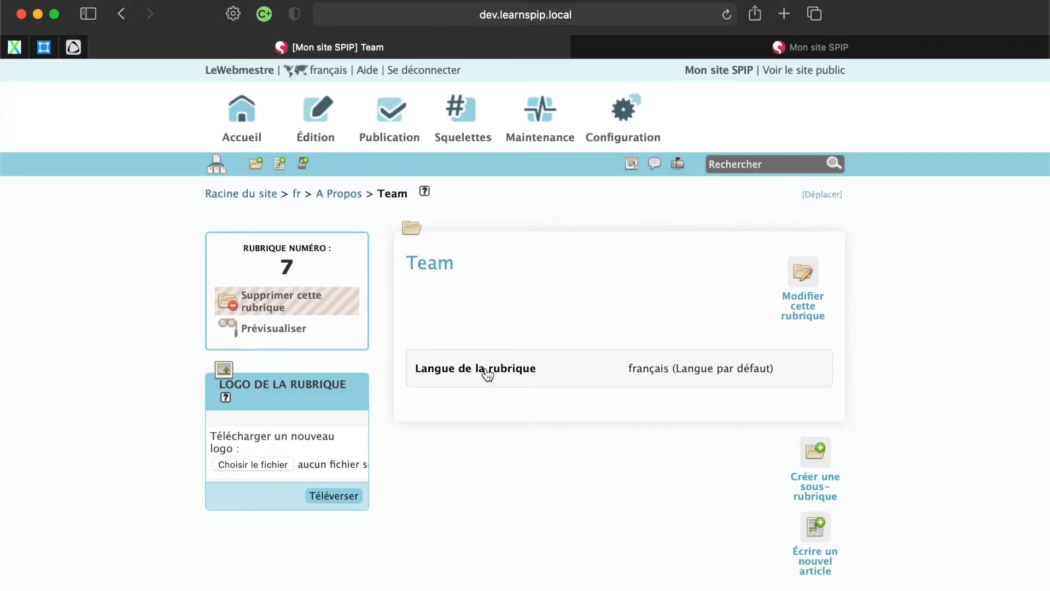
Return to the "A Propos" section, write a new article titled "Partenaires" in it with an empty body, and save it
{"action": "left_click", "coordinate": [349, 195]}
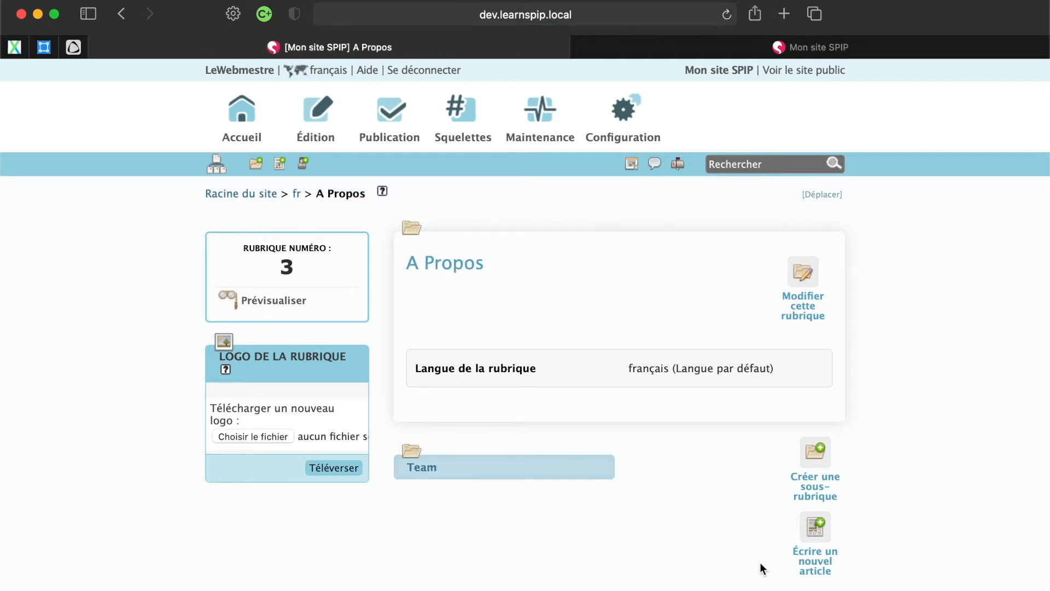
{"action": "left_click", "coordinate": [810, 530]}
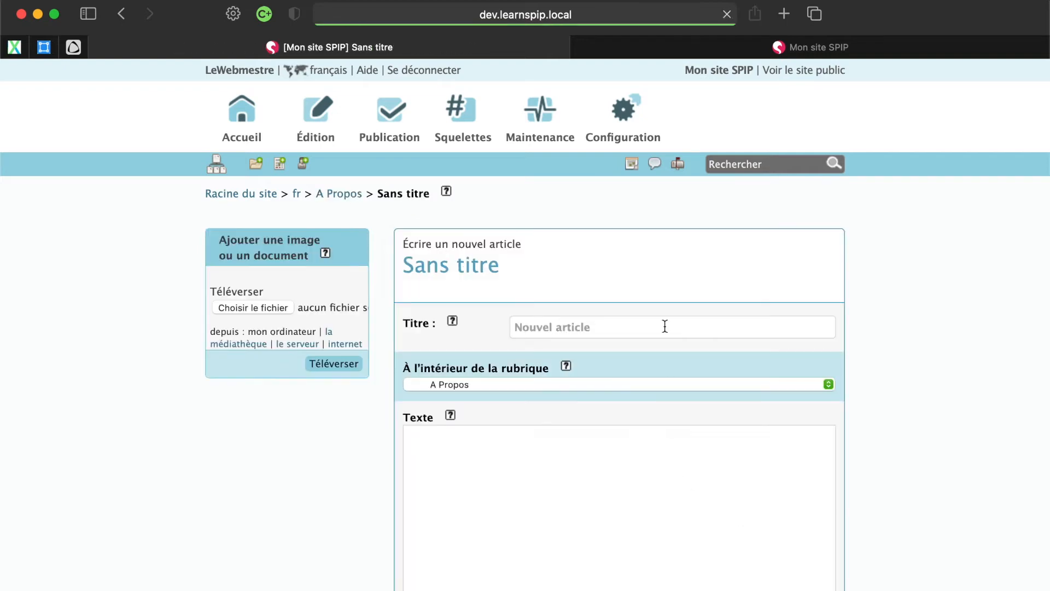
{"action": "left_click", "coordinate": [618, 324]}
{"action": "type", "text": "P"}
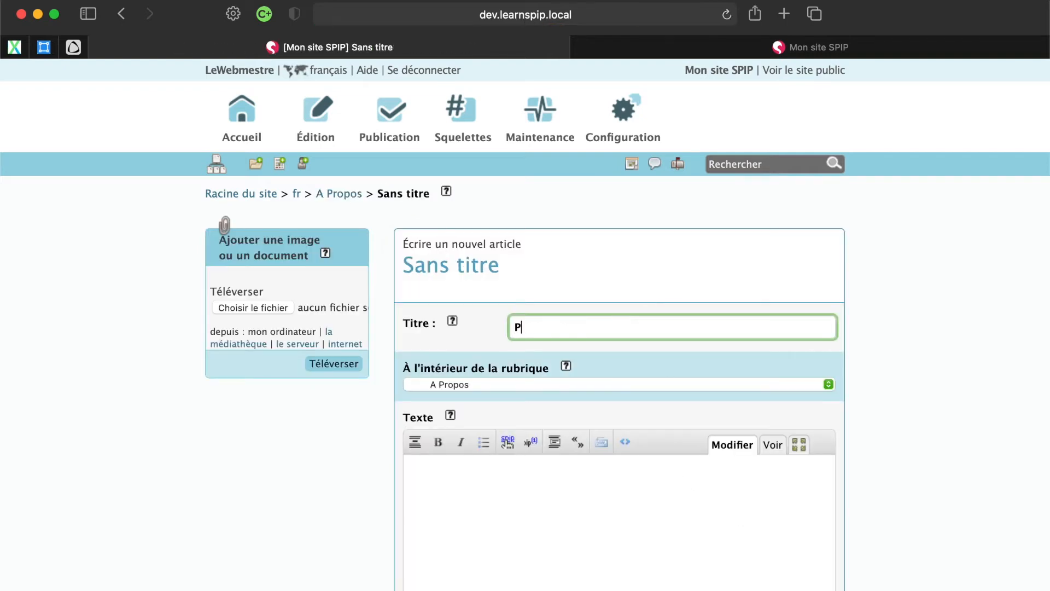
{"action": "type", "text": "artenaires"}
{"action": "scroll", "coordinate": [378, 465], "scroll_direction": "down", "scroll_amount": 2}
{"action": "scroll", "coordinate": [373, 467], "scroll_direction": "down", "scroll_amount": 3}
{"action": "left_click", "coordinate": [514, 344]}
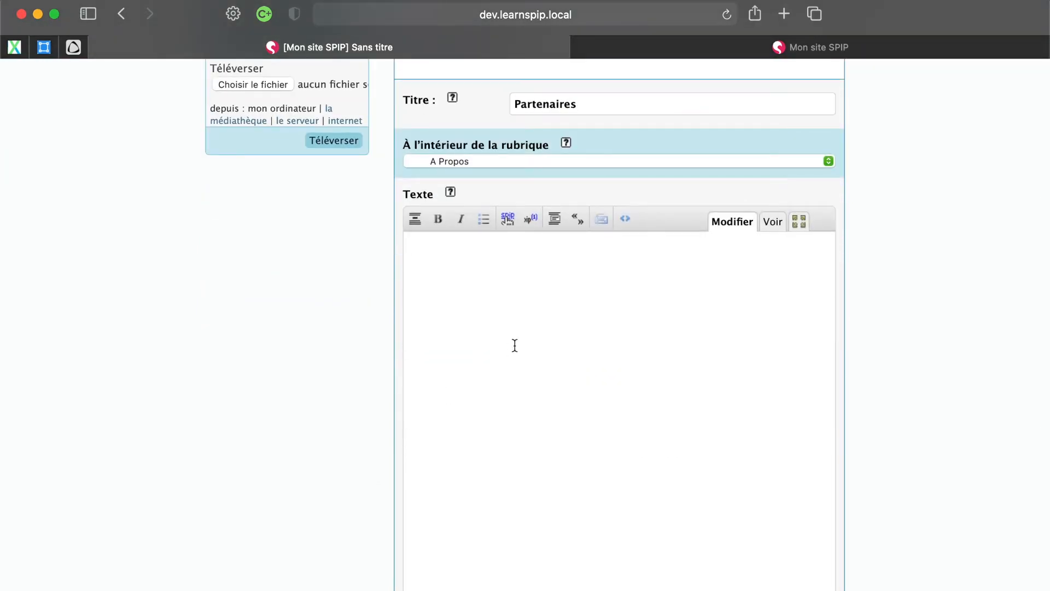
{"action": "scroll", "coordinate": [514, 345], "scroll_direction": "down", "scroll_amount": 3}
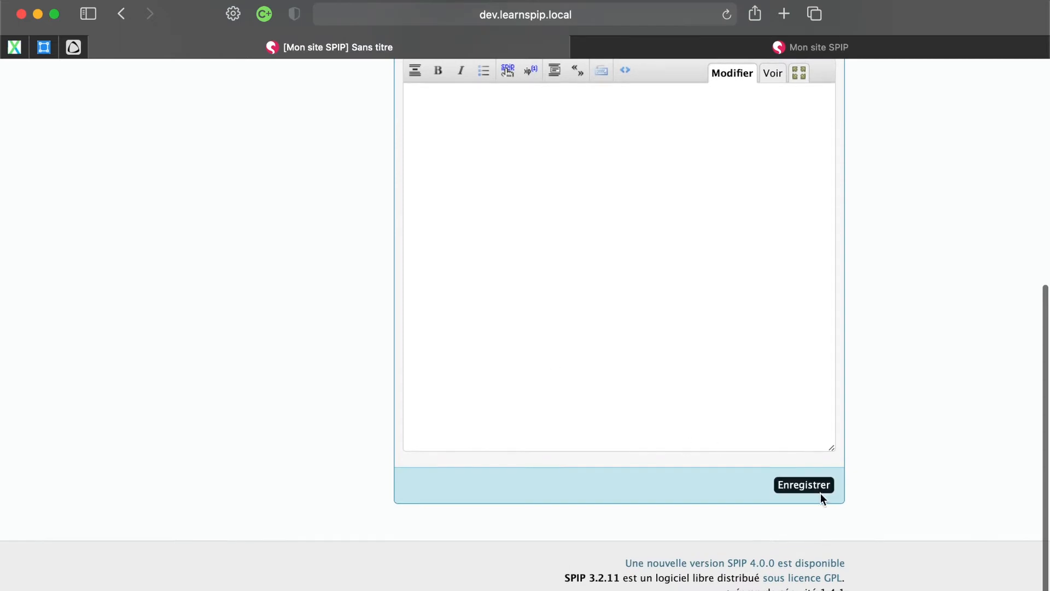
{"action": "left_click", "coordinate": [820, 490]}
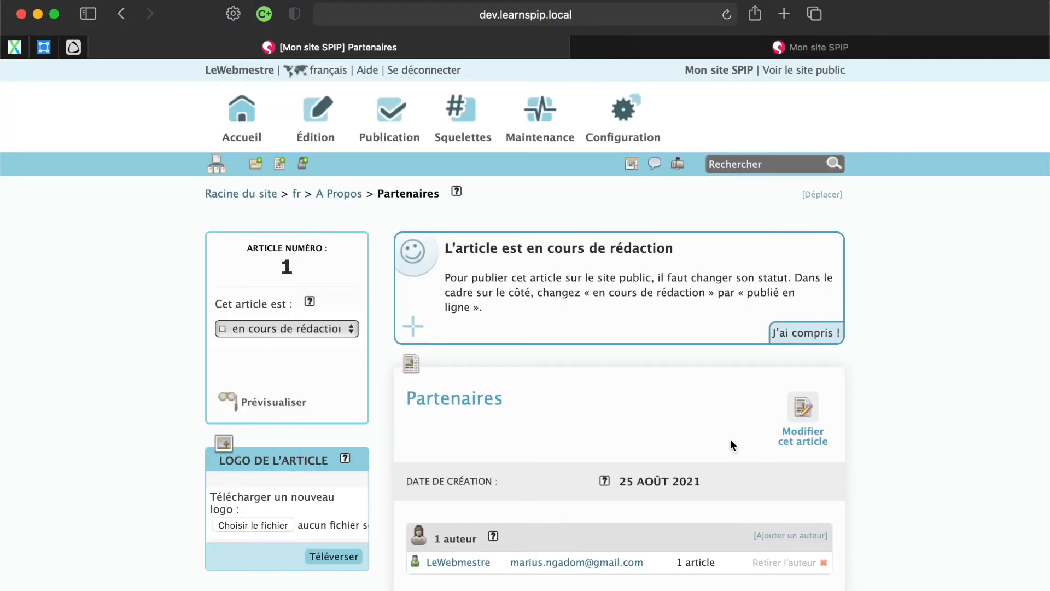
Look over the "Partenaires" article's status options, and reopen the article for editing and save it again
{"action": "left_click", "coordinate": [263, 328]}
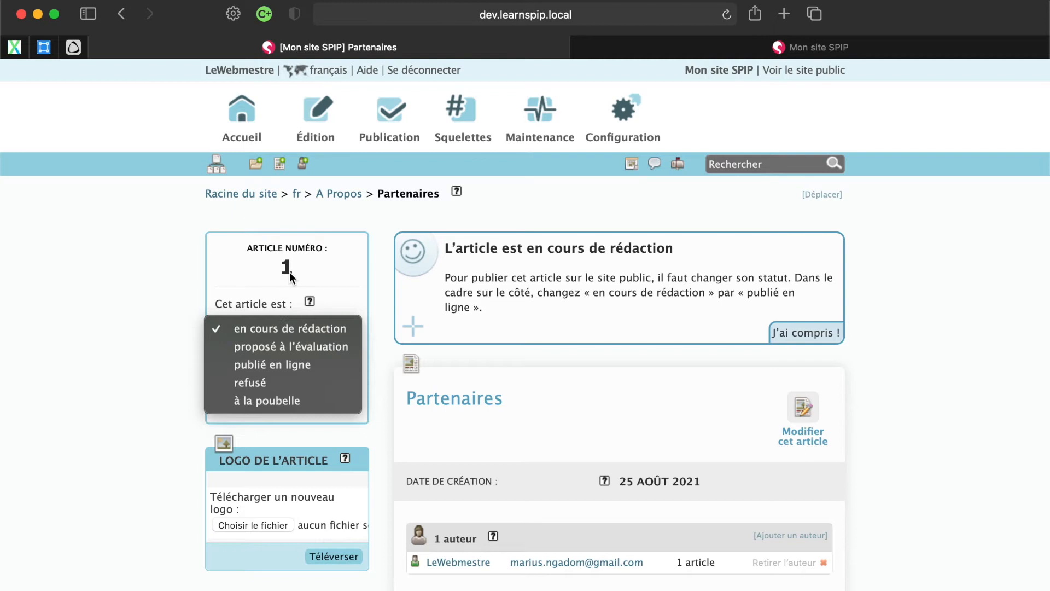
{"action": "left_click", "coordinate": [171, 293]}
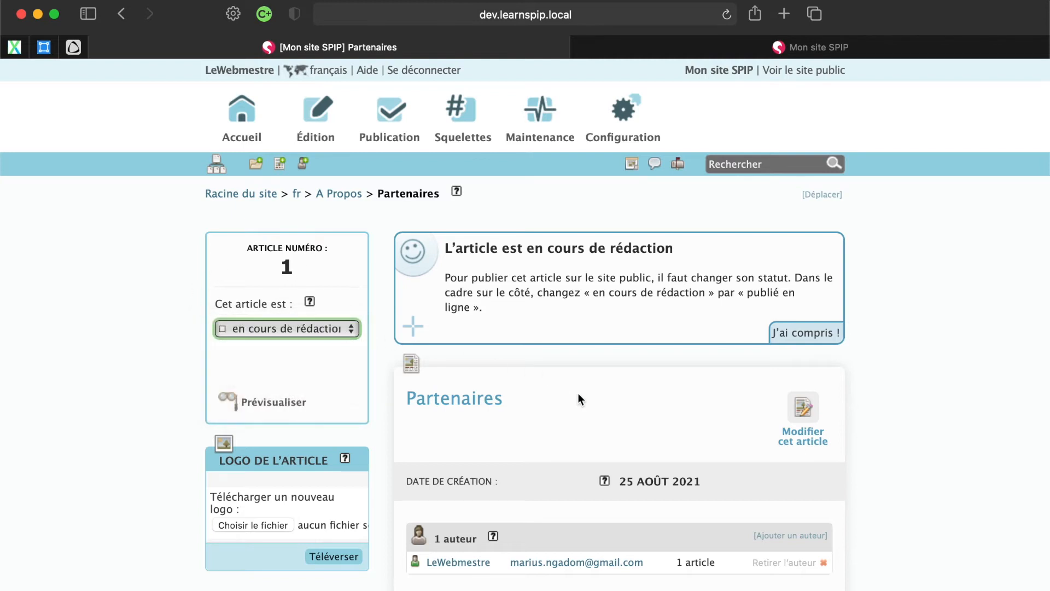
{"action": "scroll", "coordinate": [585, 418], "scroll_direction": "down", "scroll_amount": 5}
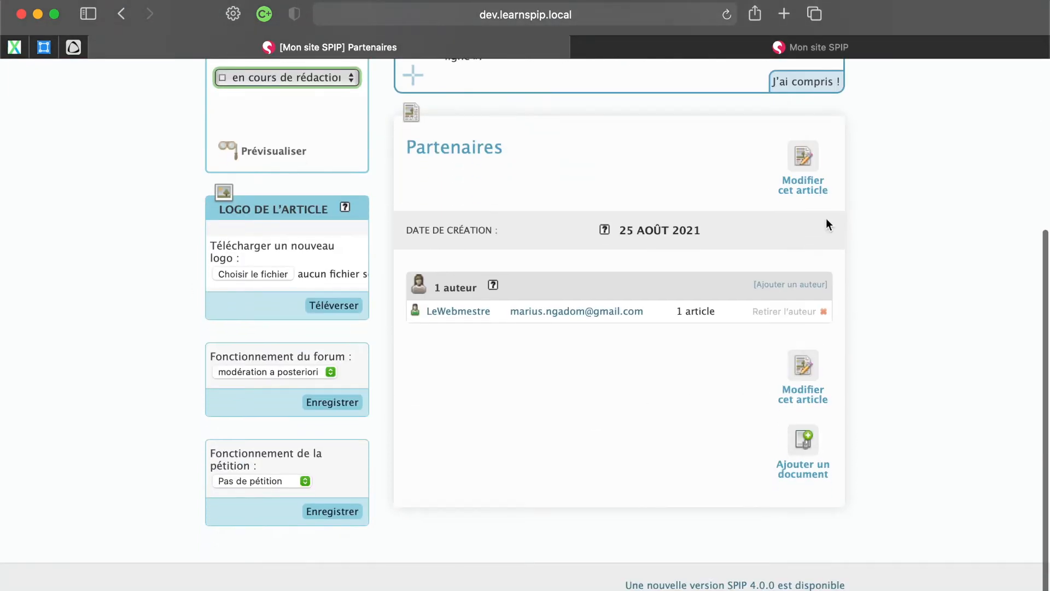
{"action": "left_click", "coordinate": [812, 164]}
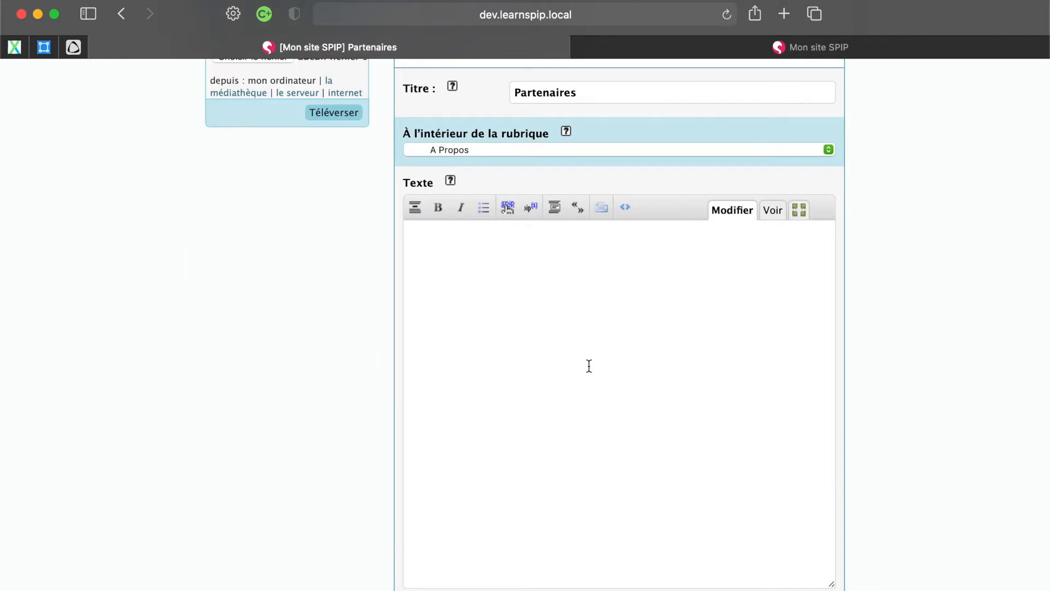
{"action": "scroll", "coordinate": [589, 366], "scroll_direction": "up", "scroll_amount": 2}
{"action": "left_click", "coordinate": [496, 365]}
{"action": "scroll", "coordinate": [496, 366], "scroll_direction": "up", "scroll_amount": 3}
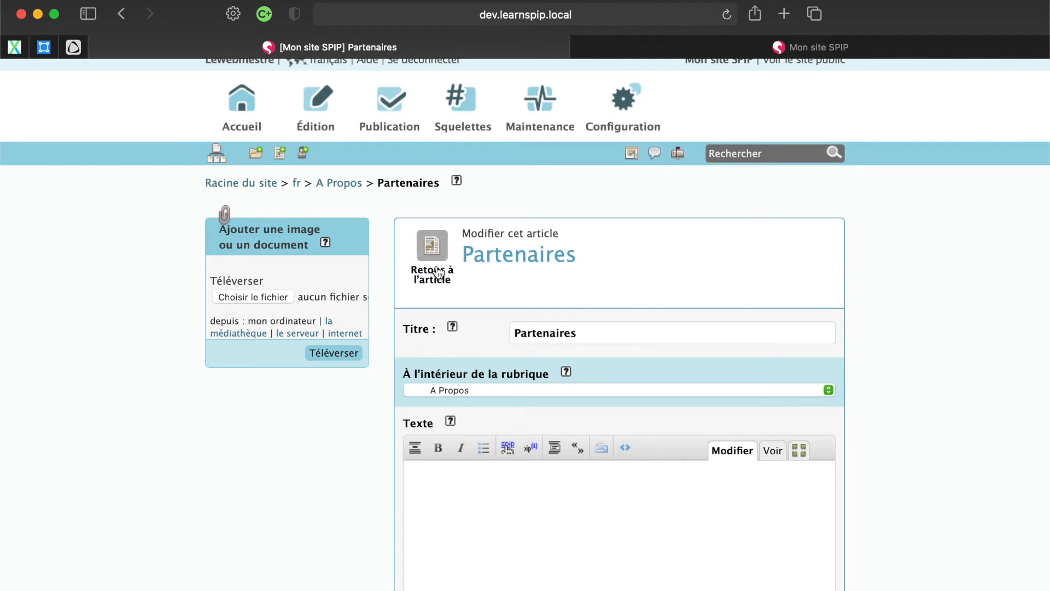
{"action": "scroll", "coordinate": [403, 421], "scroll_direction": "down", "scroll_amount": 8}
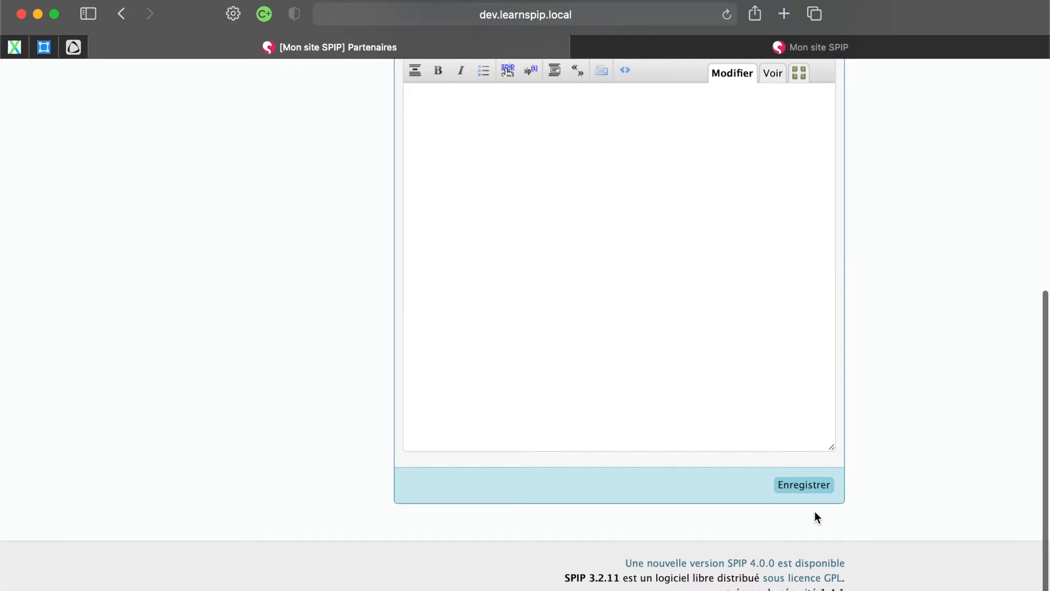
{"action": "left_click", "coordinate": [818, 484]}
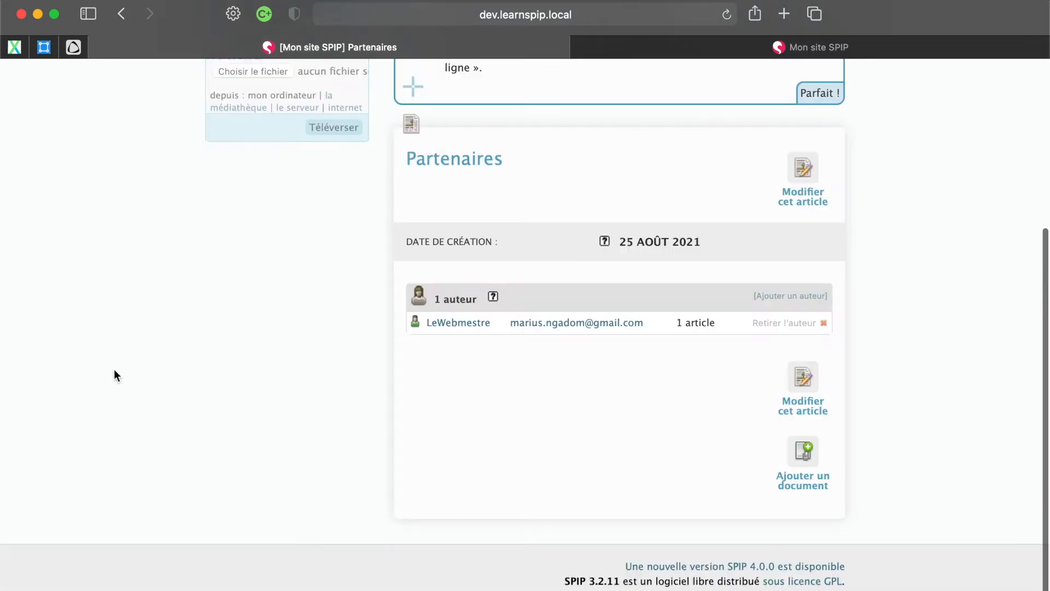
Examine the publication status options of the "Partenaires" article and check the public site's home page
{"action": "scroll", "coordinate": [114, 369], "scroll_direction": "up", "scroll_amount": 3}
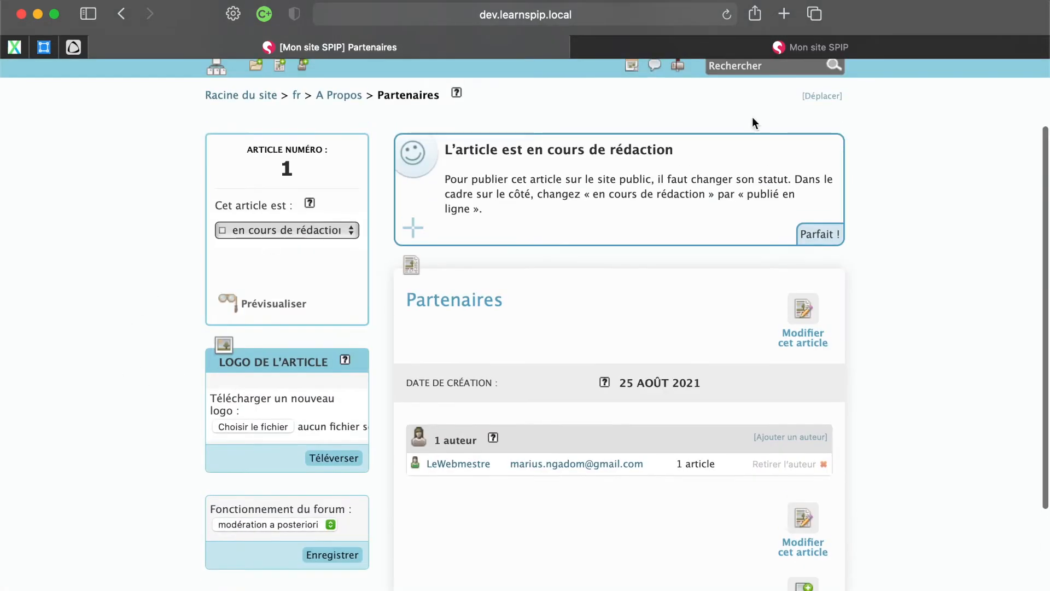
{"action": "left_click", "coordinate": [264, 229]}
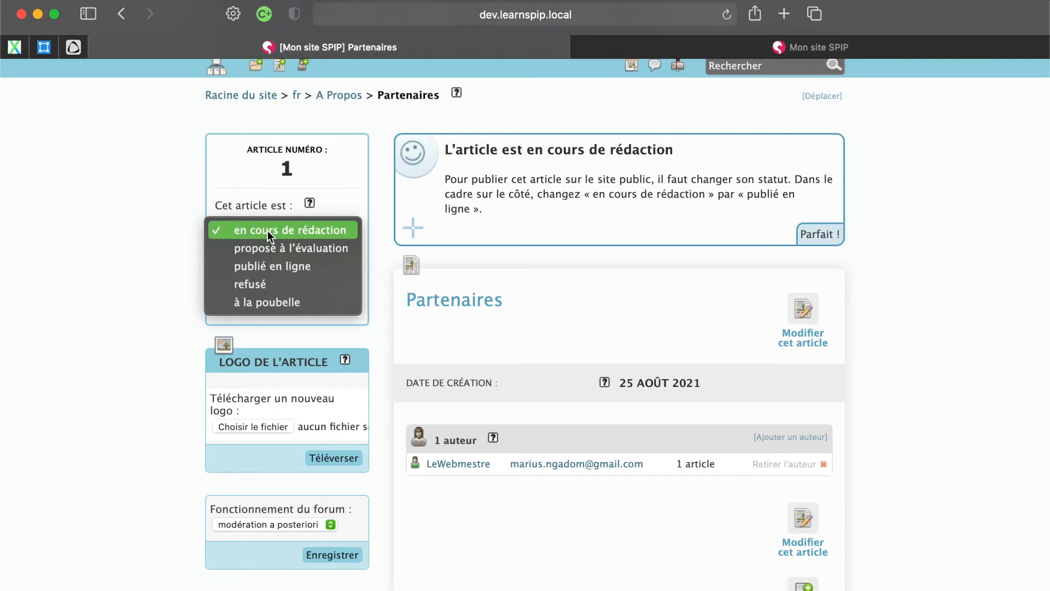
{"action": "left_click", "coordinate": [160, 250]}
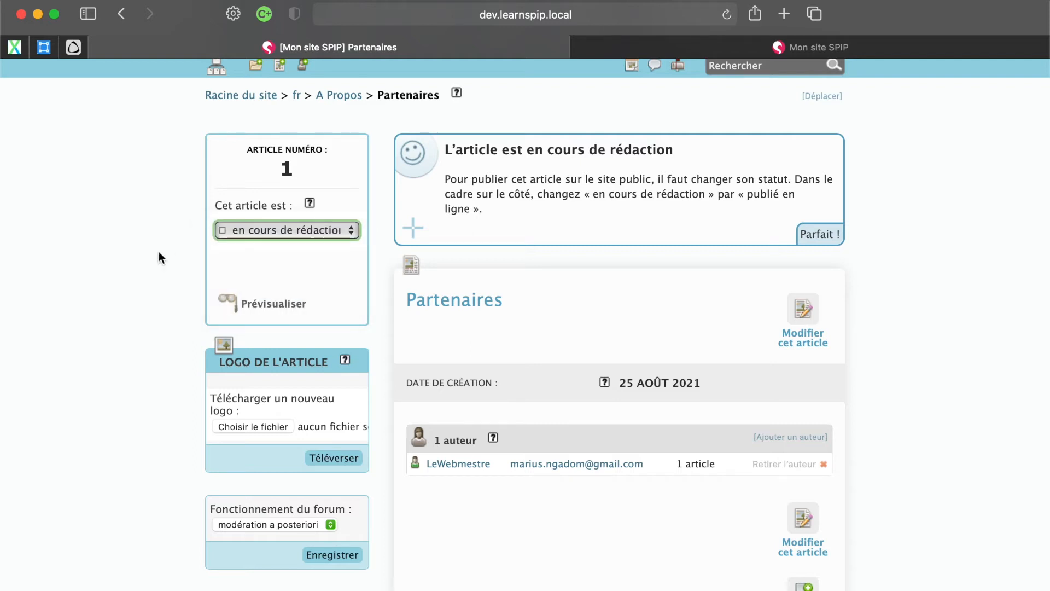
{"action": "left_click", "coordinate": [245, 231]}
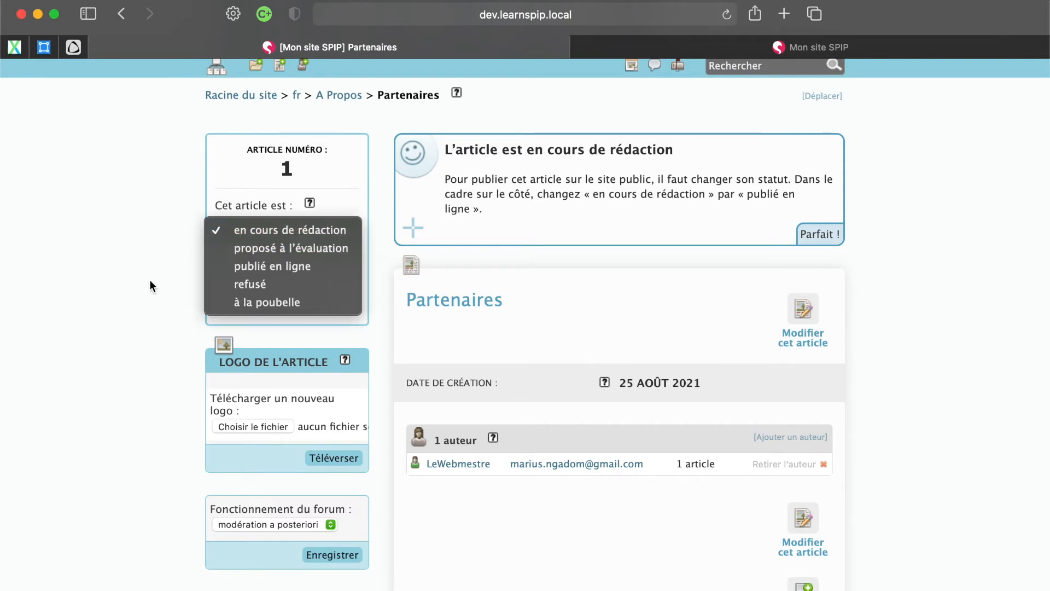
{"action": "left_click", "coordinate": [137, 321]}
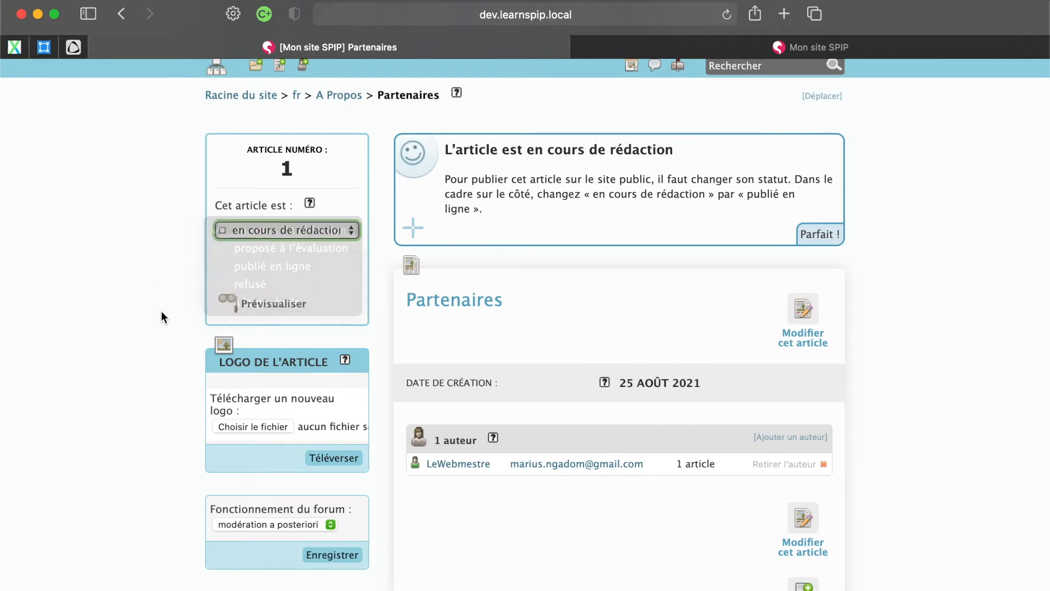
{"action": "left_click", "coordinate": [878, 43]}
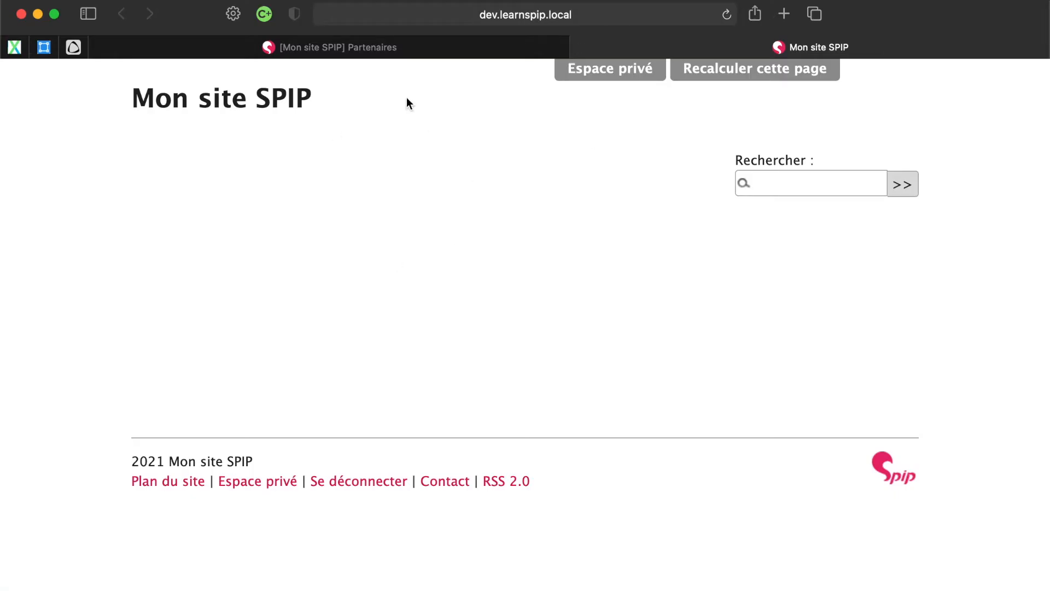
{"action": "left_click", "coordinate": [459, 51]}
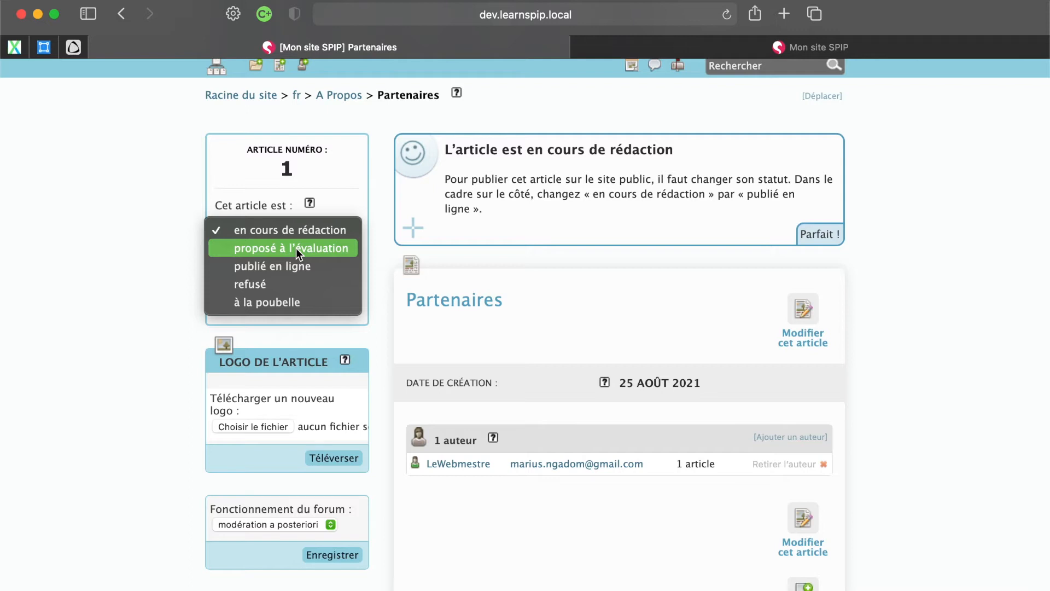
{"action": "left_click", "coordinate": [111, 278]}
Open the form for a new author from the authors list and examine the available author statuses
{"action": "scroll", "coordinate": [137, 263], "scroll_direction": "up", "scroll_amount": 3}
{"action": "mouse_move", "coordinate": [315, 174]}
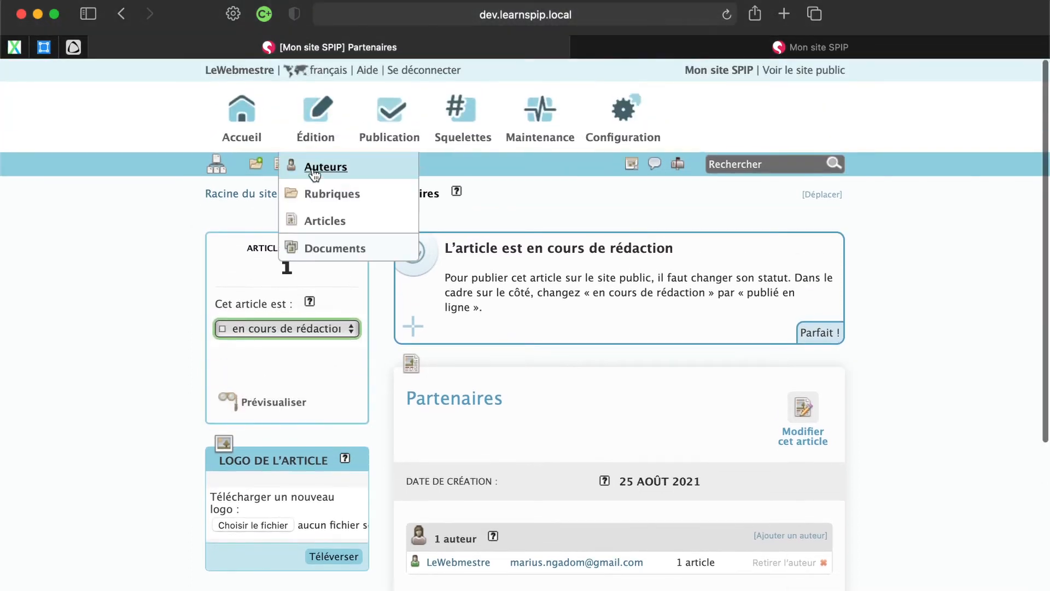
{"action": "left_click", "coordinate": [323, 173]}
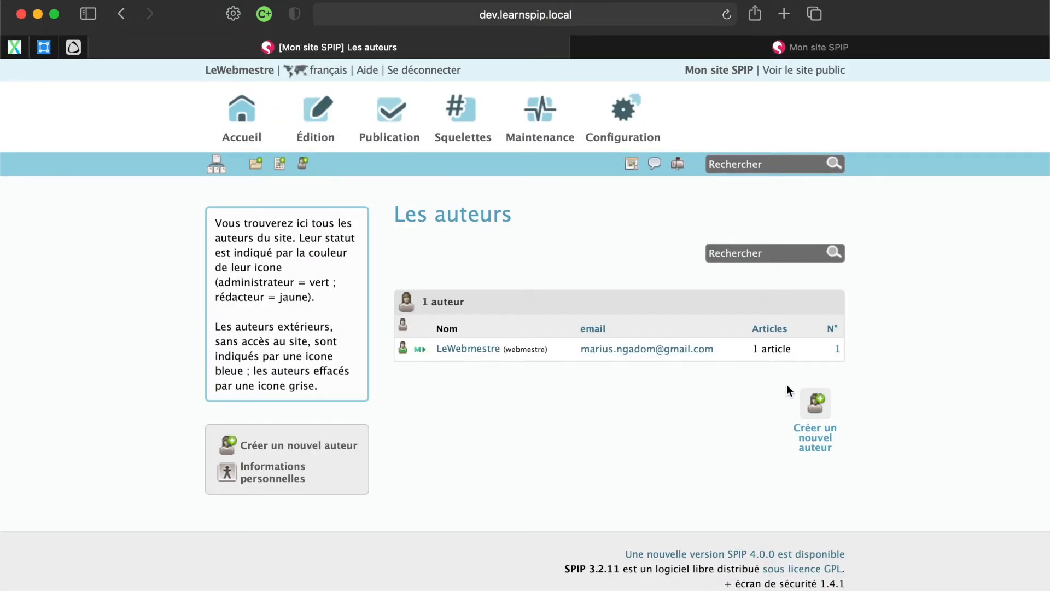
{"action": "left_click", "coordinate": [815, 404]}
{"action": "scroll", "coordinate": [935, 368], "scroll_direction": "down", "scroll_amount": 6}
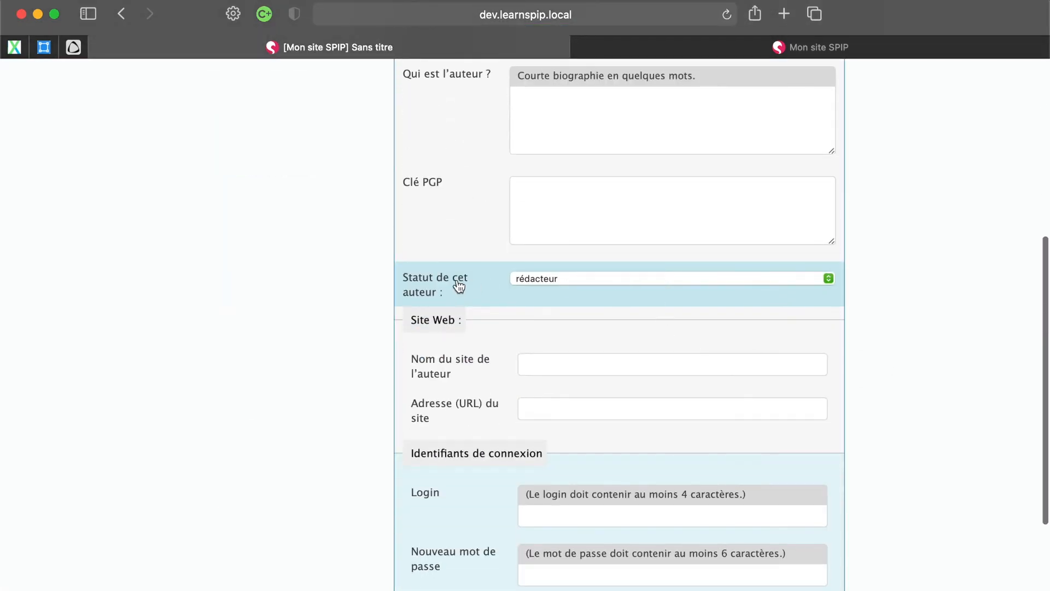
{"action": "left_click", "coordinate": [558, 280]}
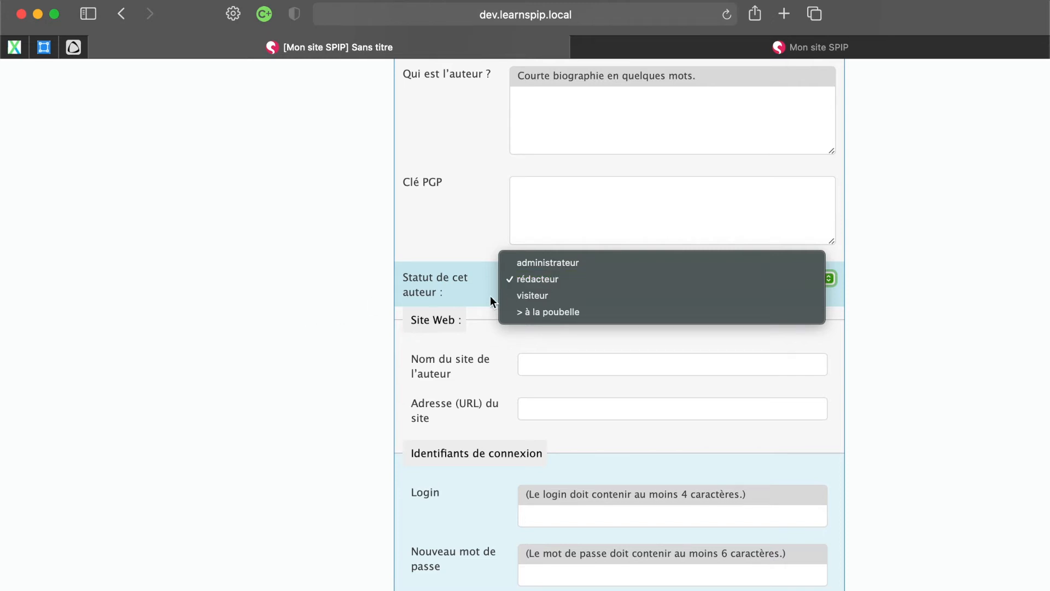
{"action": "left_click", "coordinate": [320, 312]}
{"action": "scroll", "coordinate": [321, 314], "scroll_direction": "up", "scroll_amount": 6}
{"action": "scroll", "coordinate": [320, 316], "scroll_direction": "up", "scroll_amount": 1}
Leave the new author form, return to the "Partenaires" article, and look over its available publication statuses
{"action": "left_click", "coordinate": [127, 15]}
{"action": "left_click", "coordinate": [123, 17]}
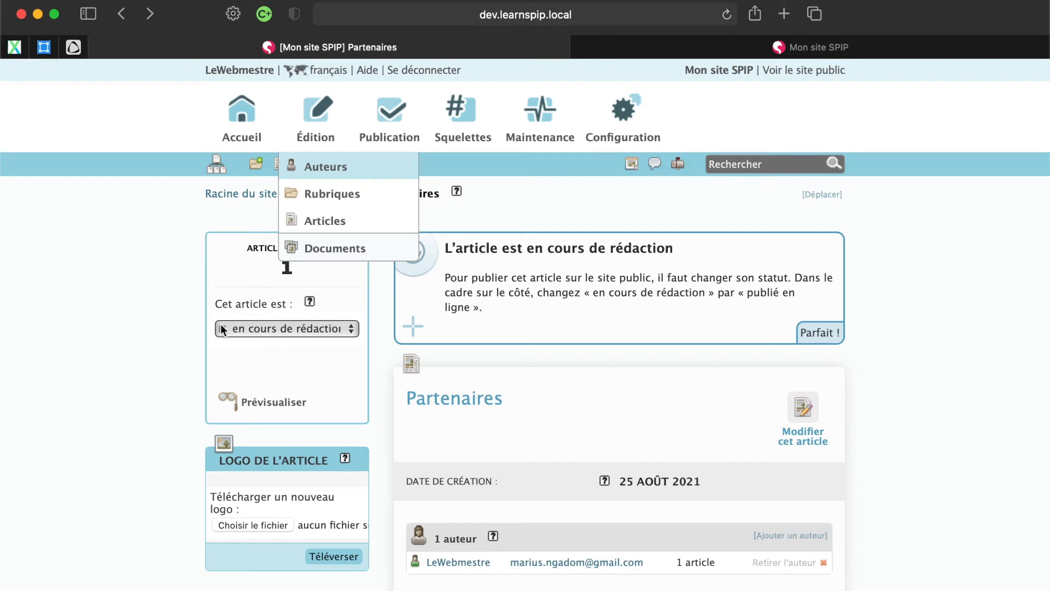
{"action": "left_click", "coordinate": [260, 330]}
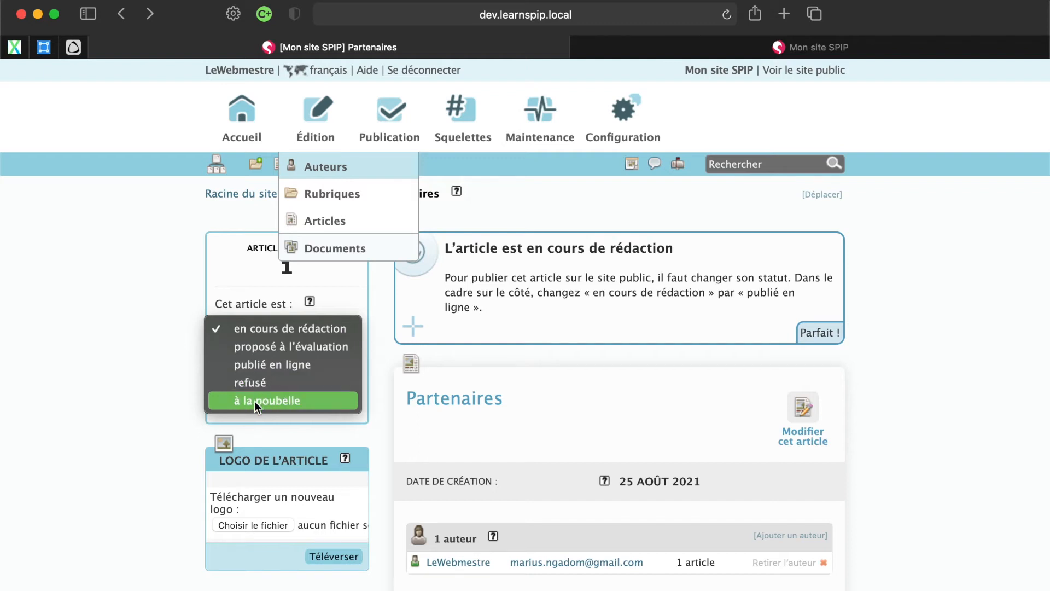
{"action": "left_click", "coordinate": [124, 399]}
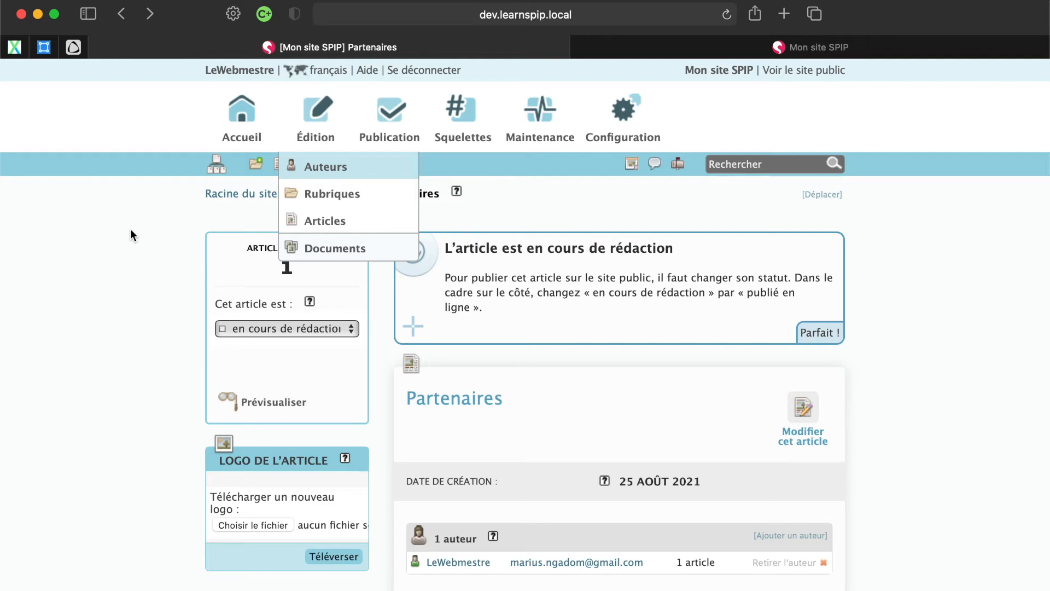
Go to the private area's home page and expand the "fr" section to list its subsections
{"action": "left_click", "coordinate": [241, 116]}
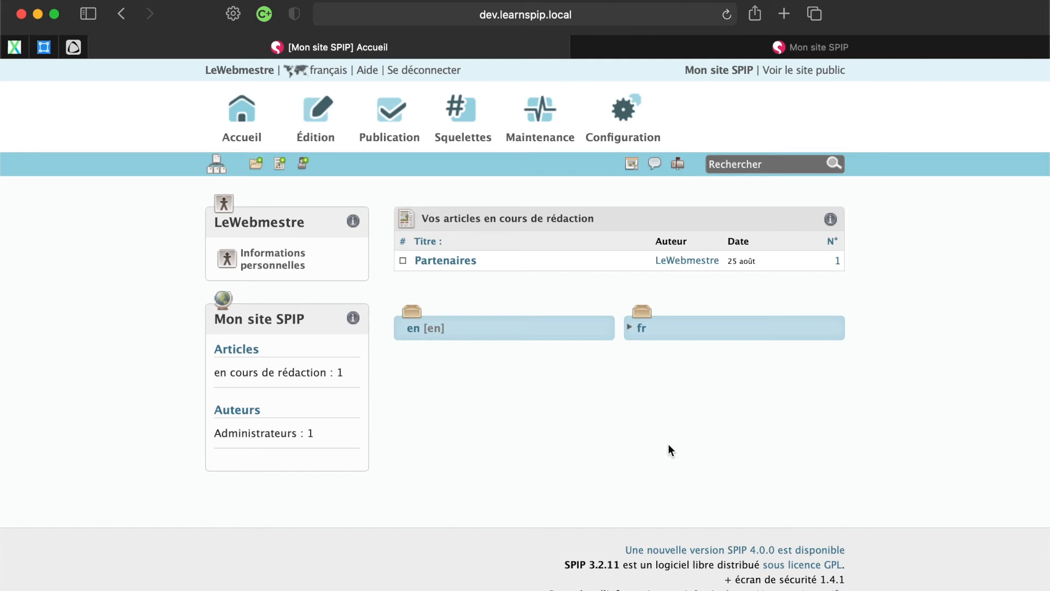
{"action": "left_click", "coordinate": [629, 327]}
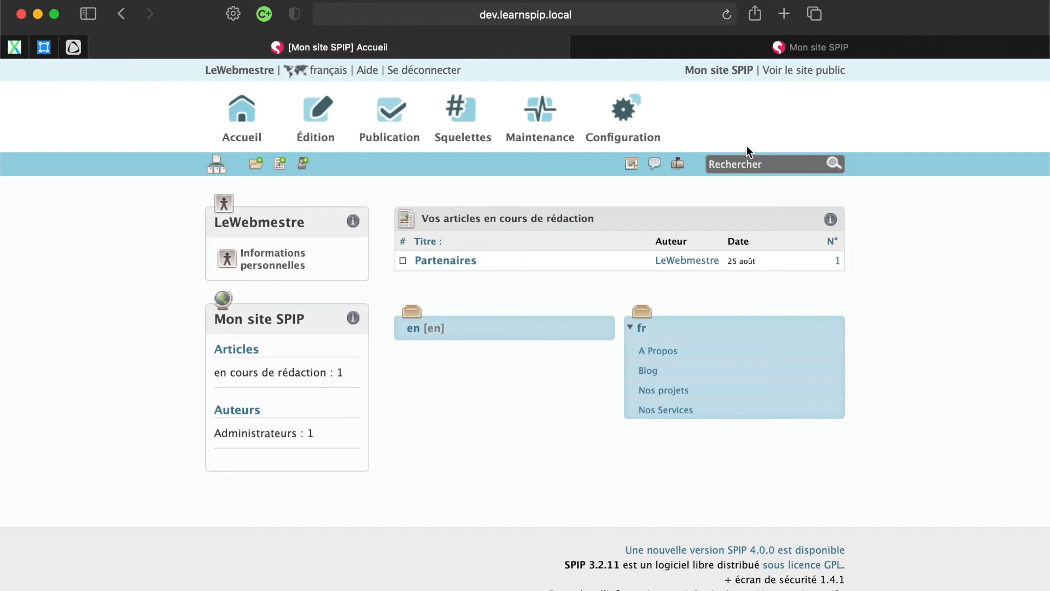
Search Google for "lorem ipsum texte" in a new browser tab and open the fr.lipsum.com result
{"action": "left_click", "coordinate": [783, 14]}
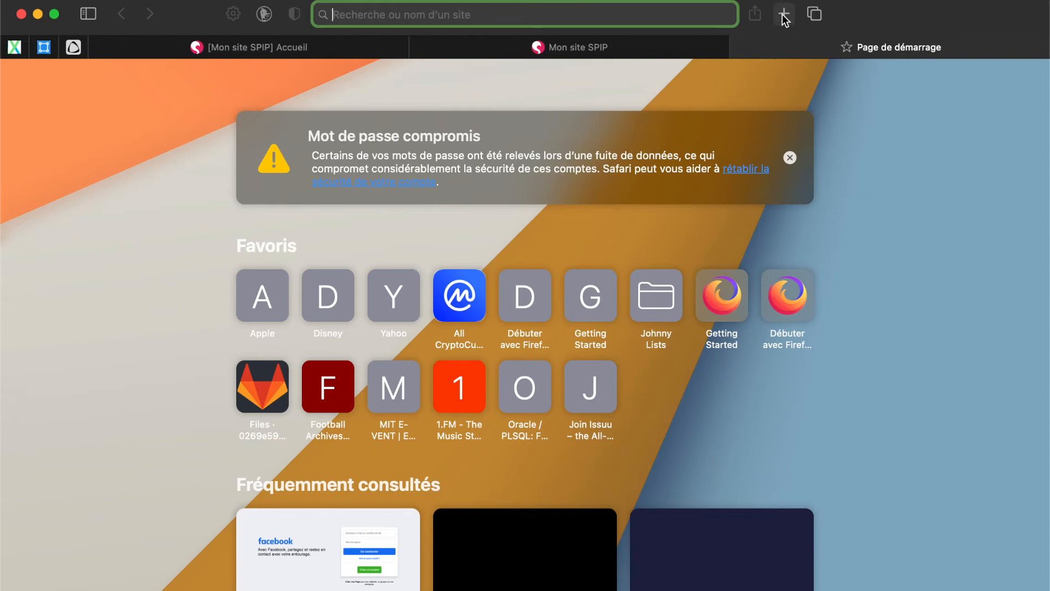
{"action": "type", "text": "google.com/"}
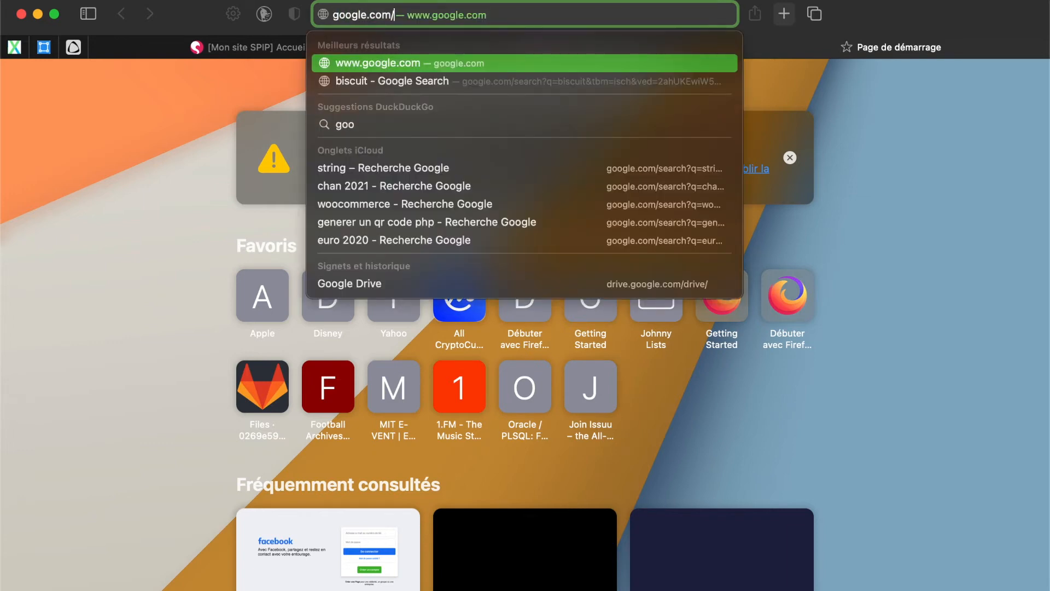
{"action": "key", "text": "Return"}
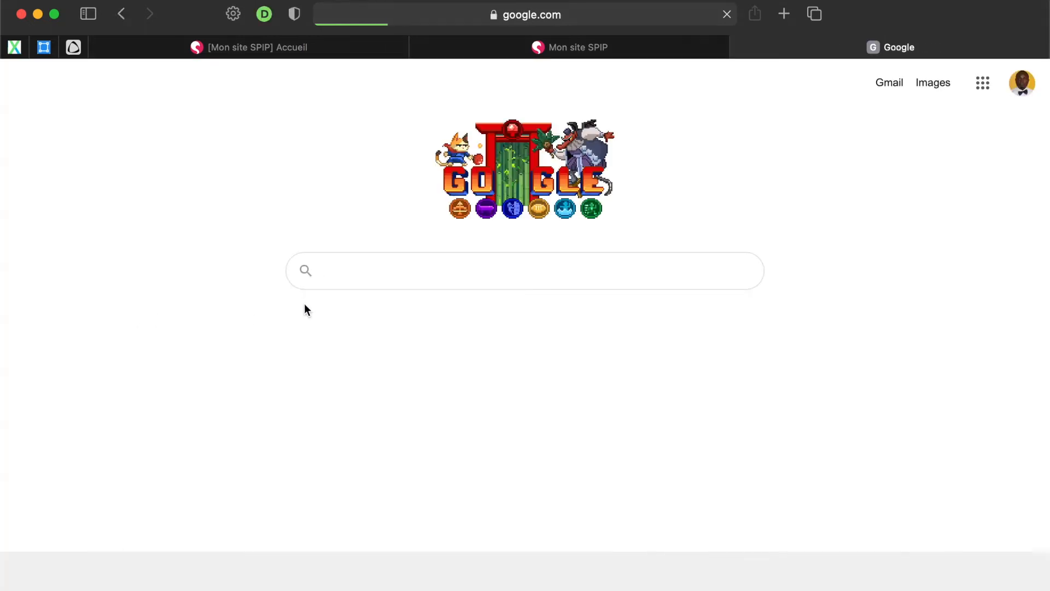
{"action": "type", "text": "lorem ipsum"}
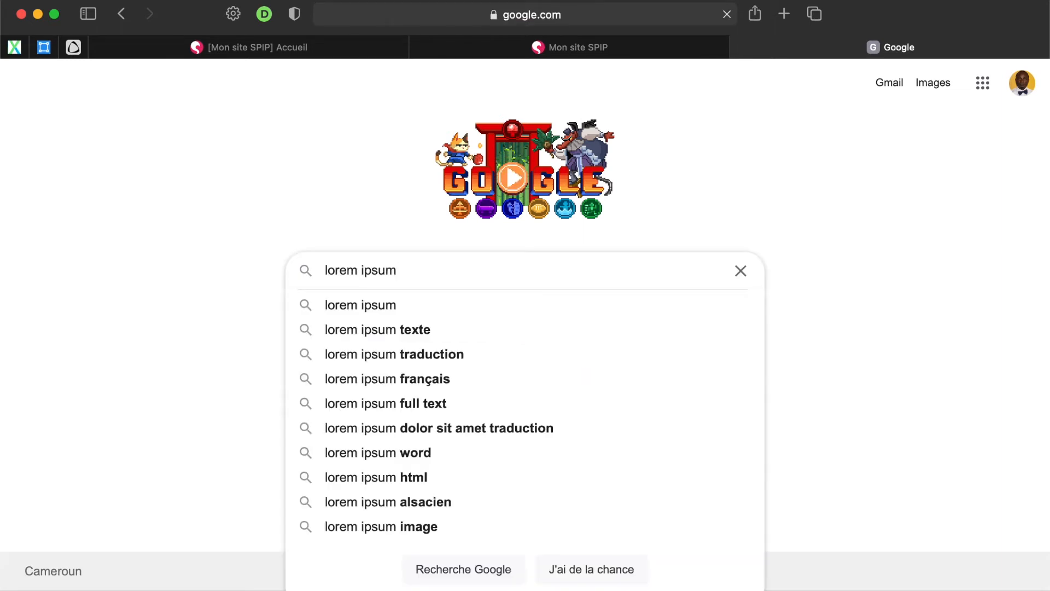
{"action": "key", "text": "Down"}
{"action": "key", "text": "Down"}
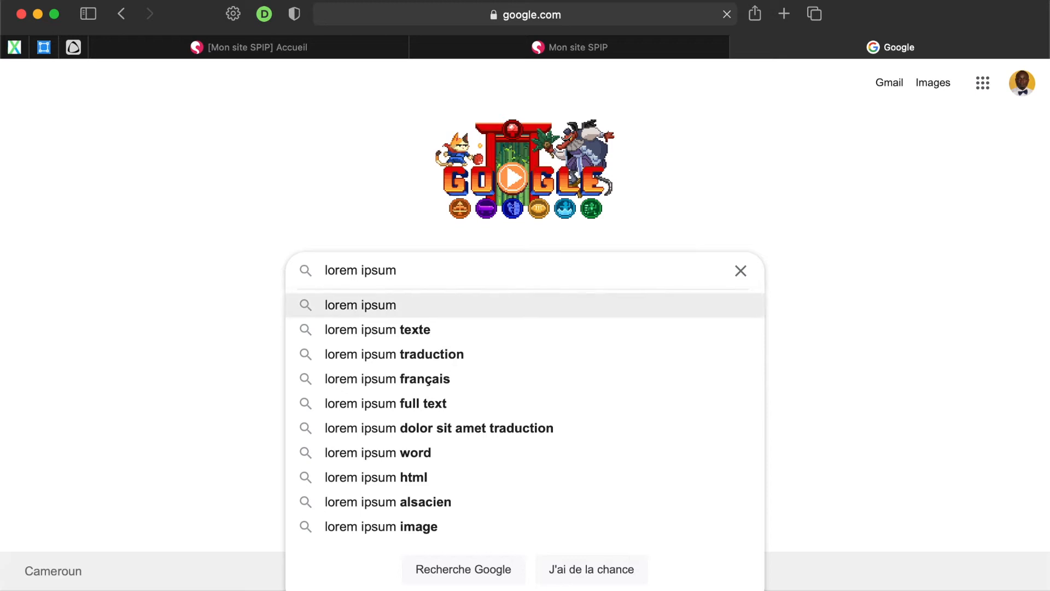
{"action": "key", "text": "Return"}
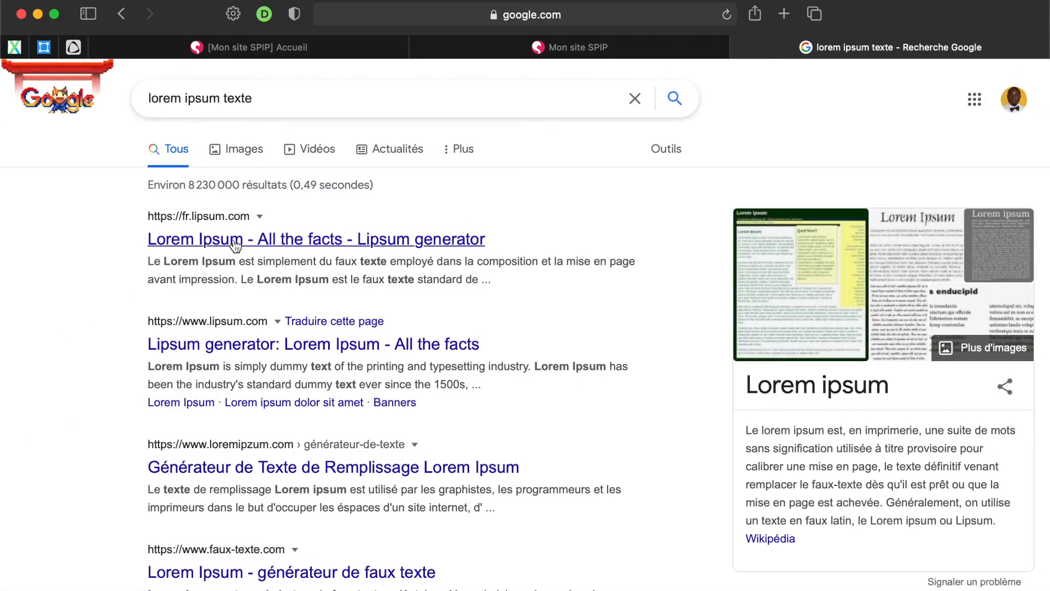
{"action": "left_click", "coordinate": [235, 244]}
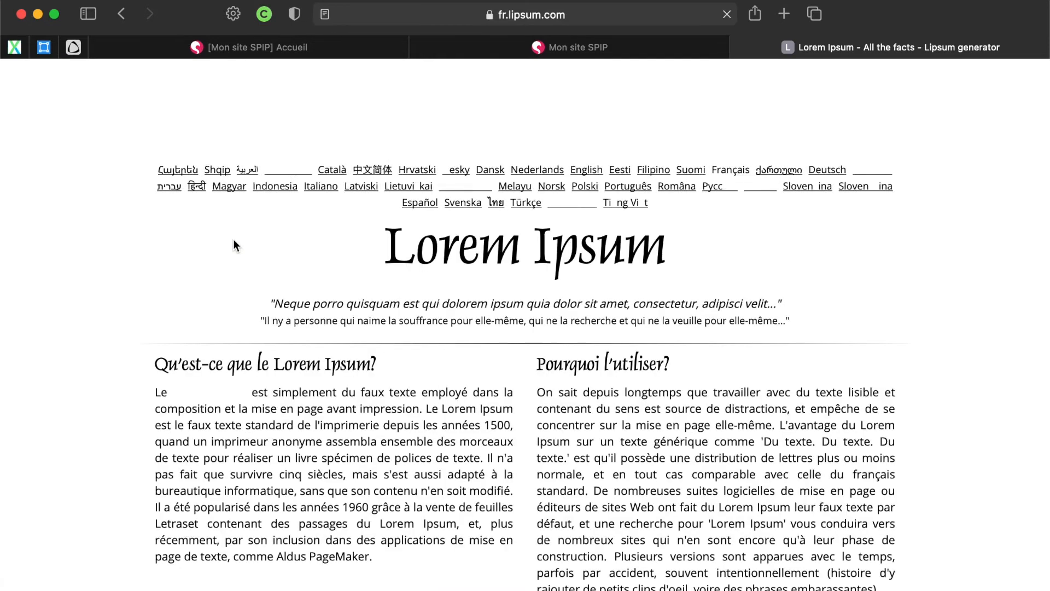
Generate 3 paragraphs of Lorem Ipsum with the site's text generator
{"action": "scroll", "coordinate": [153, 363], "scroll_direction": "down", "scroll_amount": 6}
{"action": "scroll", "coordinate": [153, 363], "scroll_direction": "down", "scroll_amount": 6}
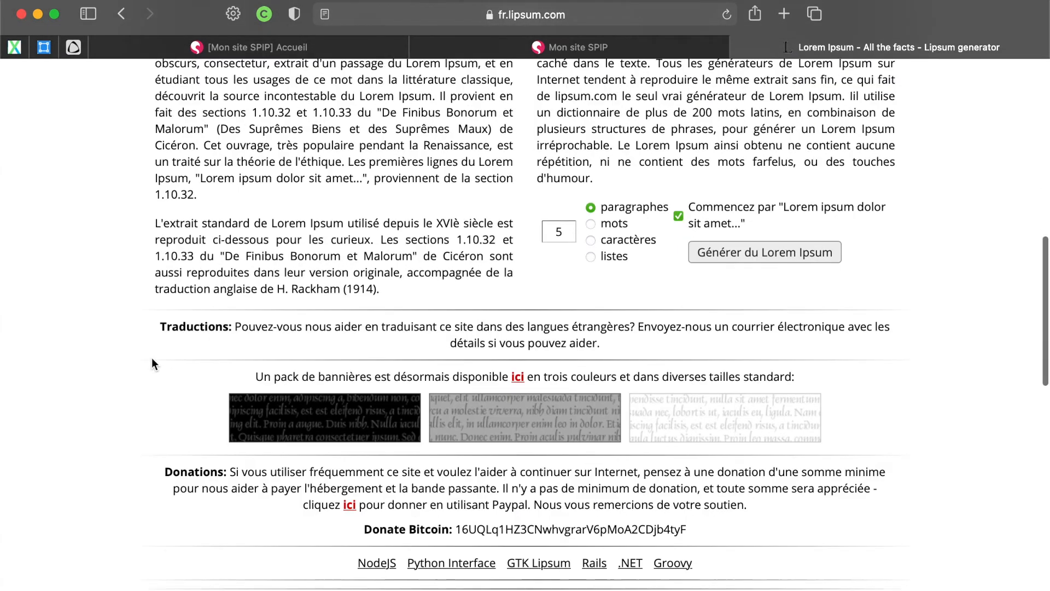
{"action": "left_click", "coordinate": [566, 232]}
{"action": "left_click_drag", "start_coordinate": [566, 232], "coordinate": [532, 232]}
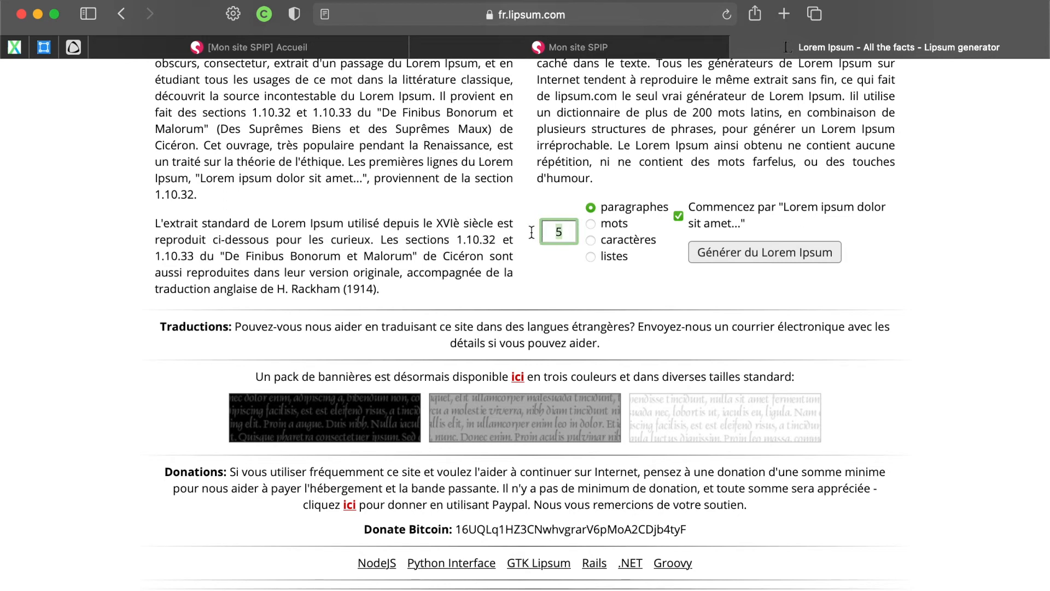
{"action": "type", "text": "3"}
{"action": "left_click", "coordinate": [744, 258]}
{"action": "left_click", "coordinate": [748, 258]}
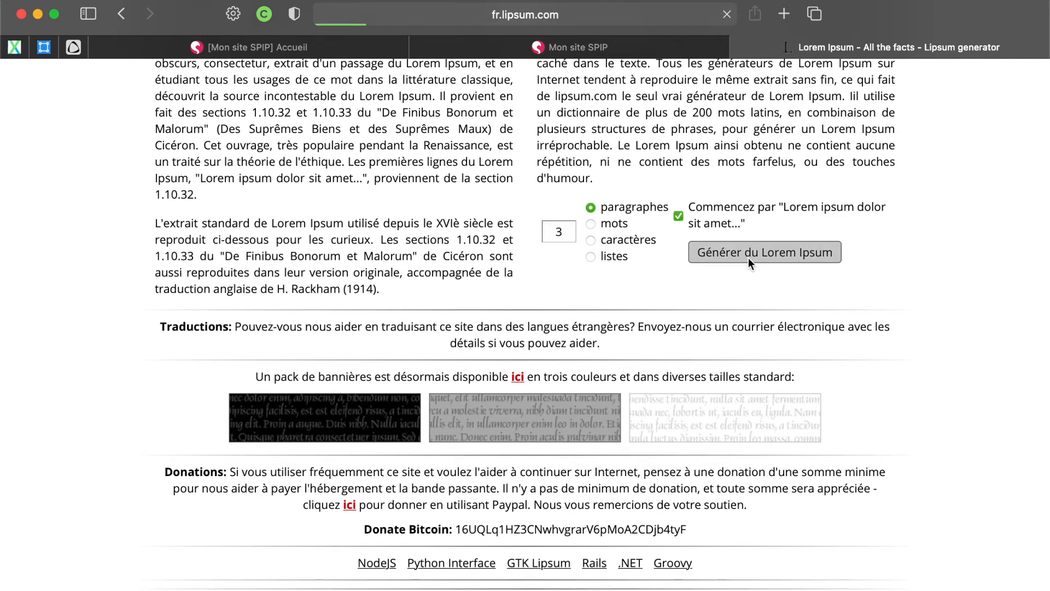
Copy all three generated Lorem Ipsum paragraphs
{"action": "left_click", "coordinate": [155, 356]}
{"action": "left_click_drag", "start_coordinate": [155, 357], "coordinate": [228, 471]}
{"action": "scroll", "coordinate": [425, 419], "scroll_direction": "down", "scroll_amount": 3}
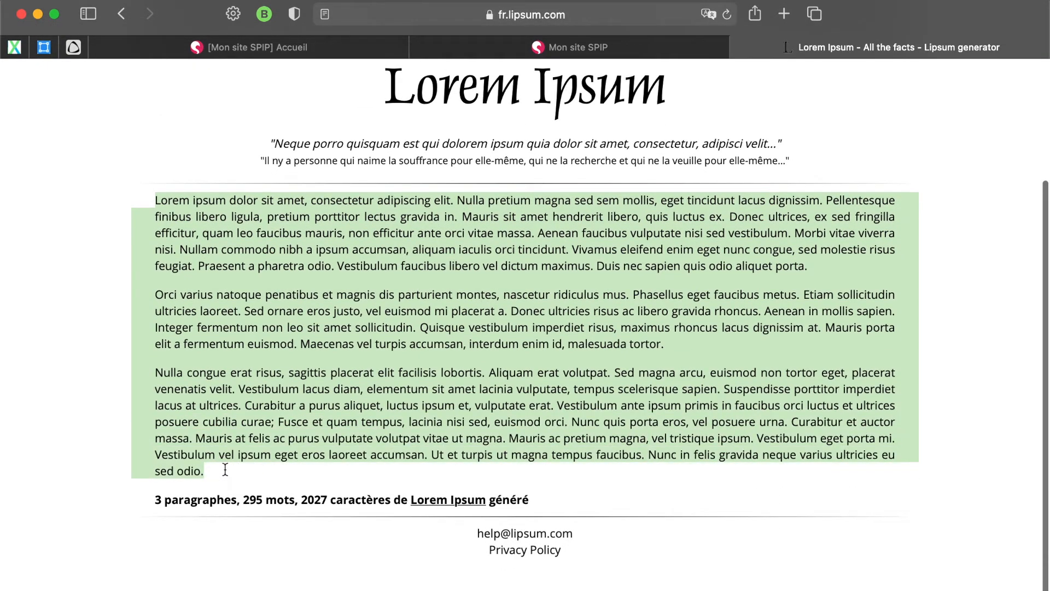
{"action": "left_click", "coordinate": [65, 221]}
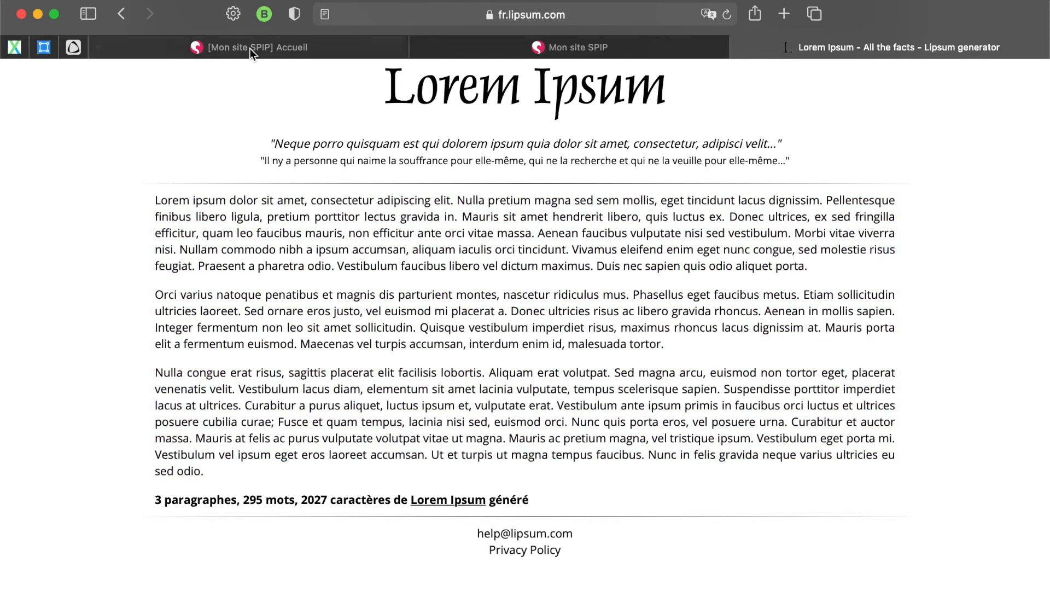
Switch back to the SPIP private area, open the "A Propos" section for editing, and paste the copied paragraphs as its explanatory text
{"action": "left_click", "coordinate": [301, 53]}
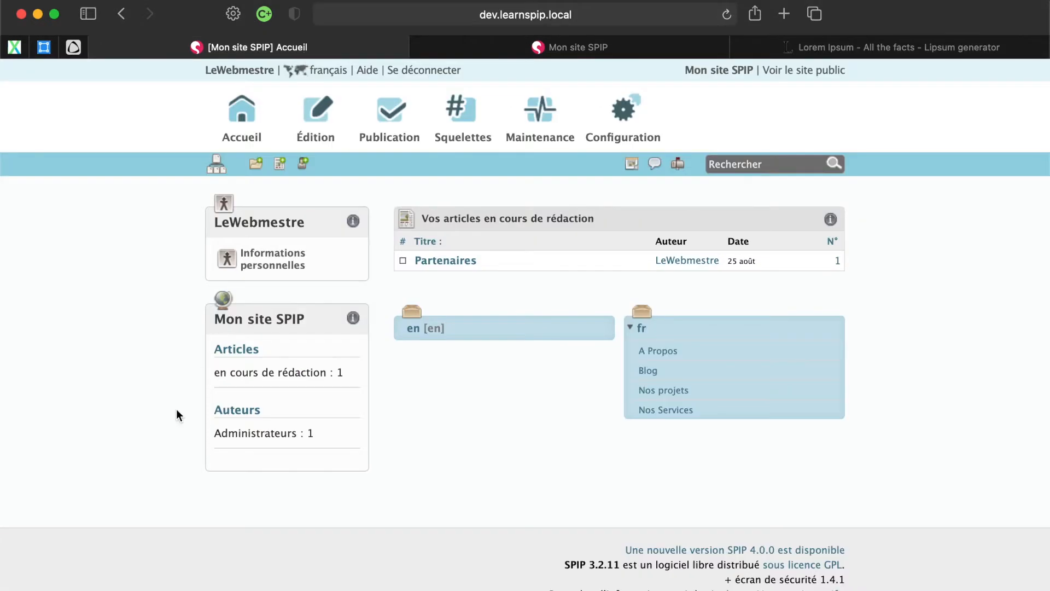
{"action": "left_click", "coordinate": [661, 351]}
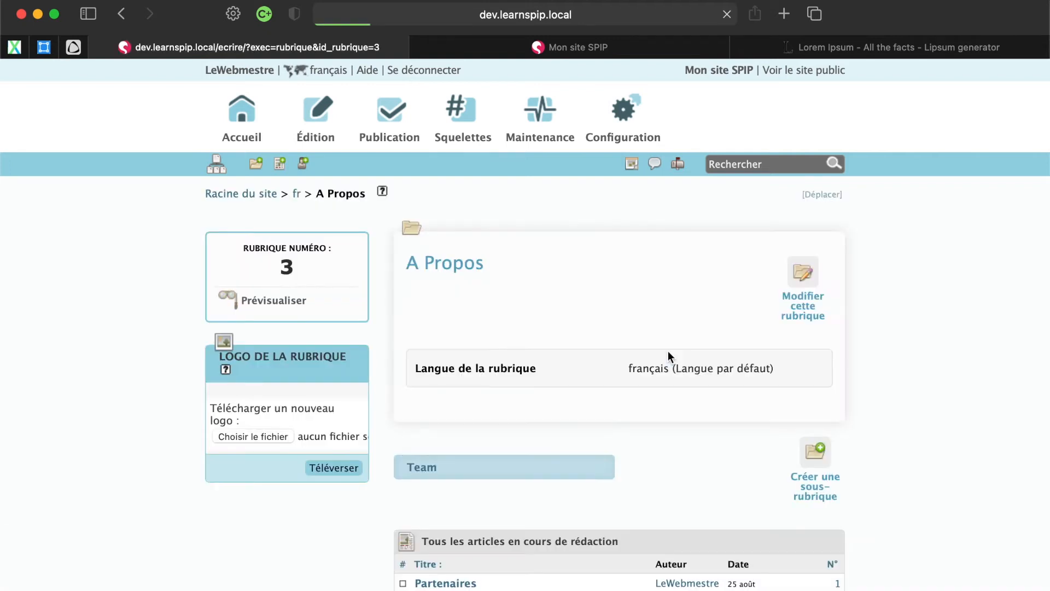
{"action": "left_click", "coordinate": [804, 270]}
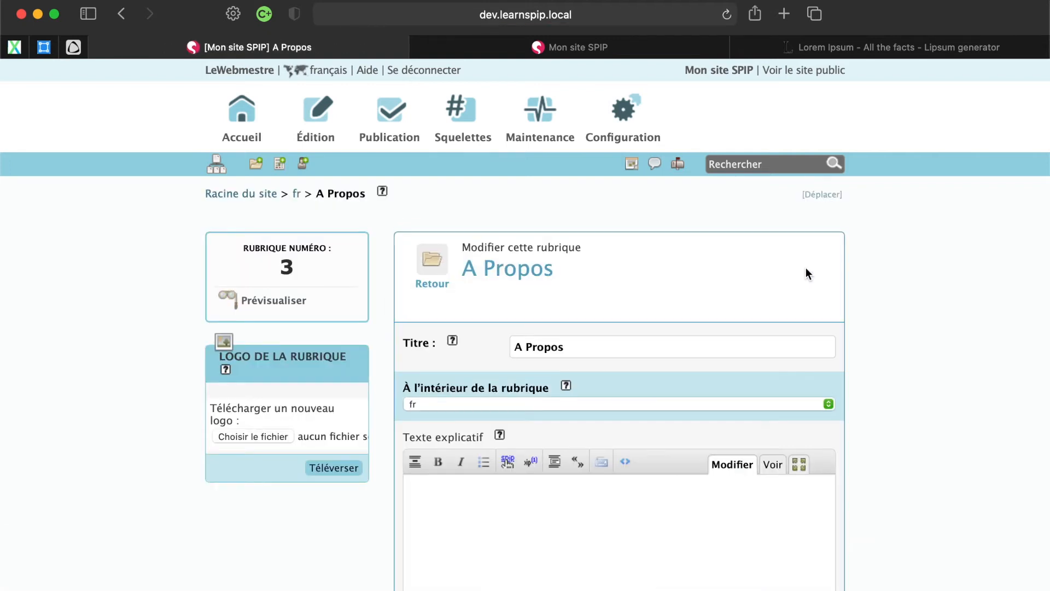
{"action": "scroll", "coordinate": [465, 502], "scroll_direction": "down", "scroll_amount": 5}
{"action": "left_click", "coordinate": [495, 307]}
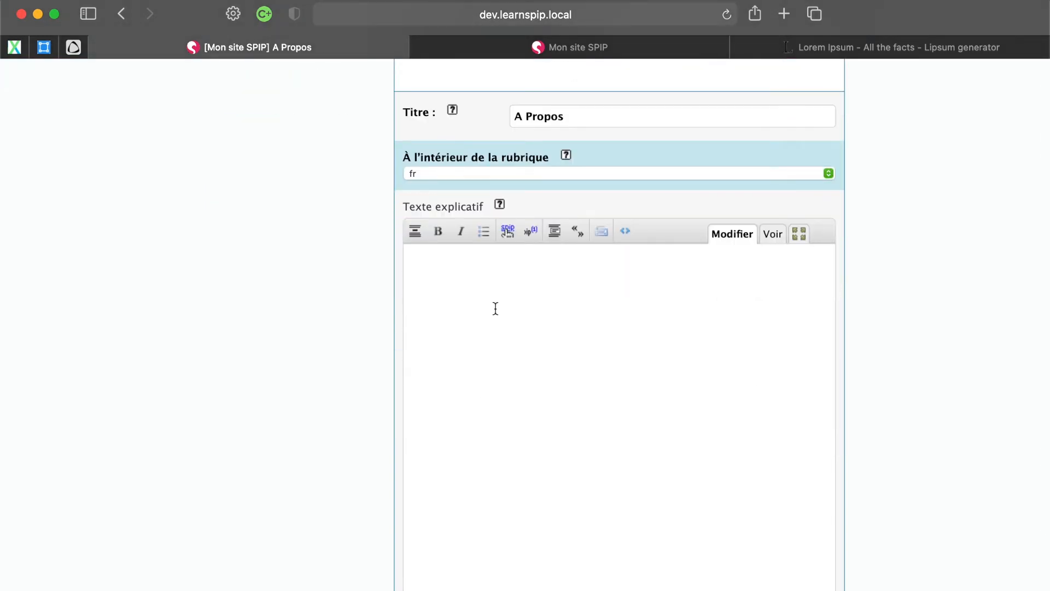
{"action": "key", "text": "super+v"}
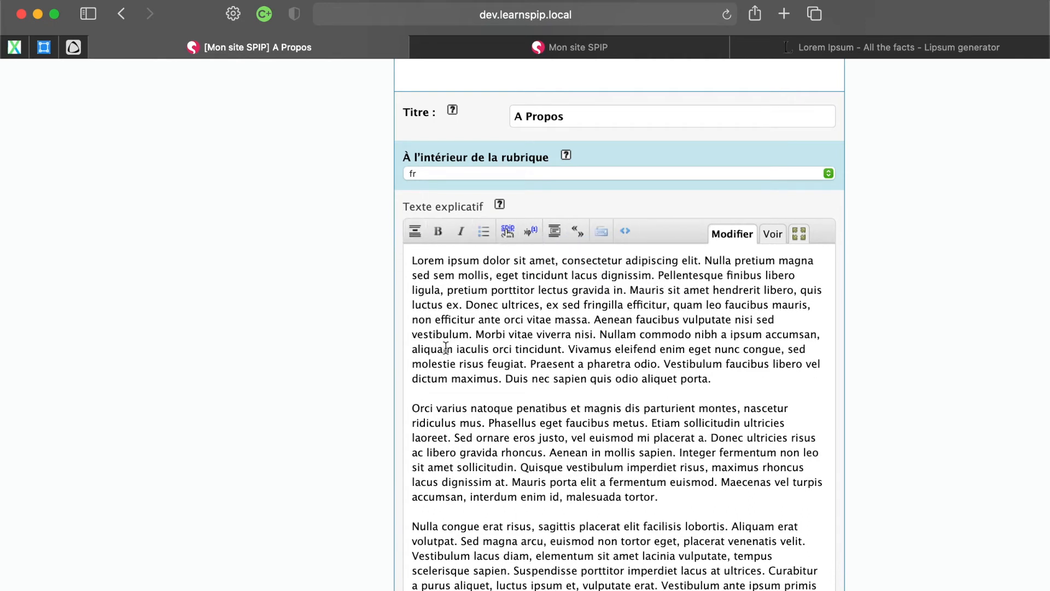
Read through the pasted explanatory text and preview how it renders, returning to the editing view
{"action": "scroll", "coordinate": [446, 357], "scroll_direction": "down", "scroll_amount": 5}
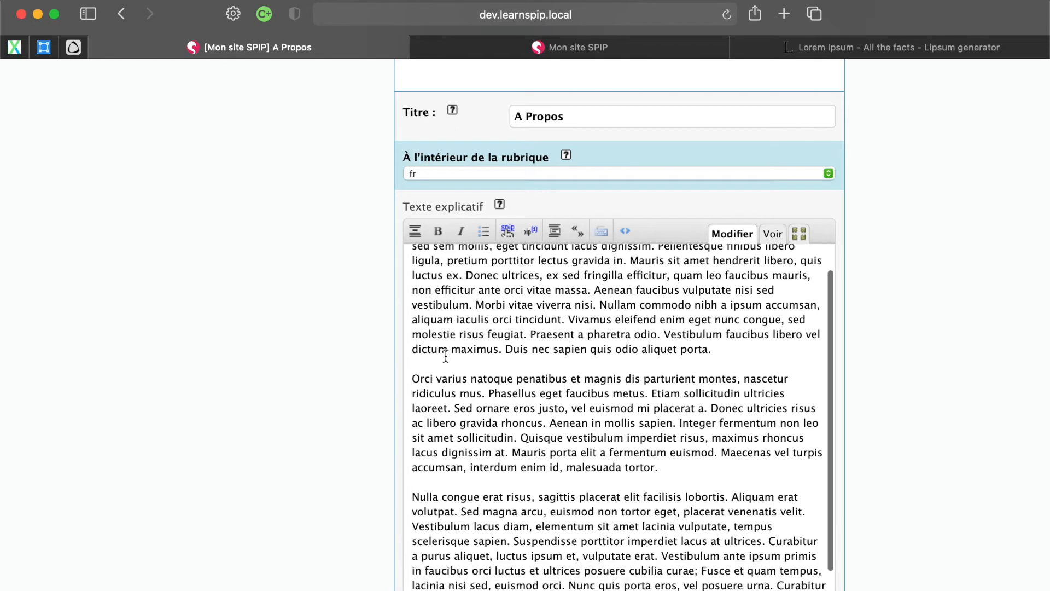
{"action": "scroll", "coordinate": [446, 356], "scroll_direction": "up", "scroll_amount": 6}
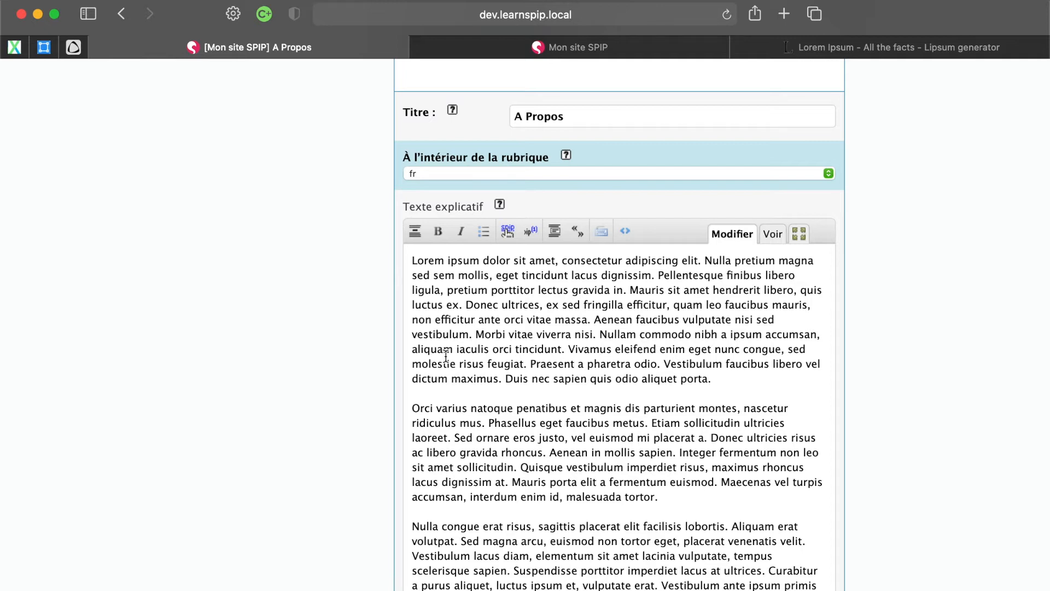
{"action": "left_click", "coordinate": [773, 235]}
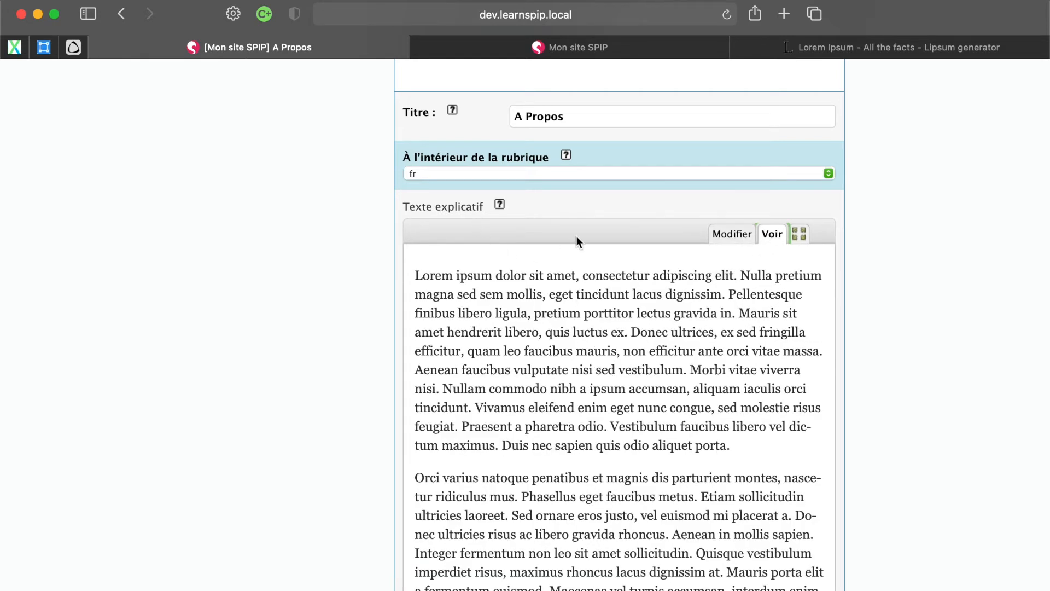
{"action": "left_click", "coordinate": [733, 233]}
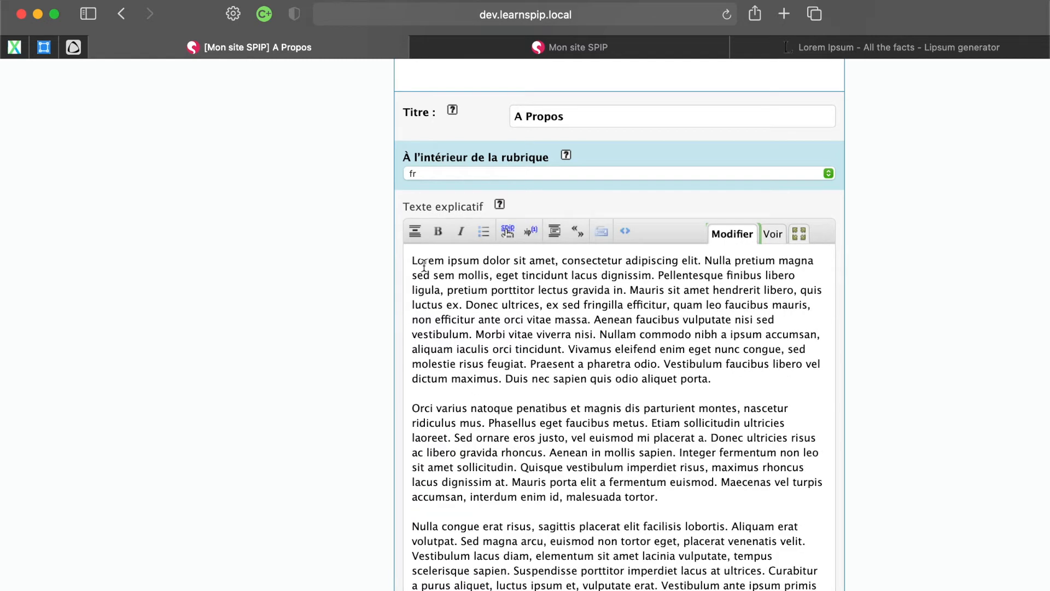
Make the words "lectus gravida in." in the first paragraph of the explanatory text bold
{"action": "scroll", "coordinate": [414, 266], "scroll_direction": "down", "scroll_amount": 1}
{"action": "scroll", "coordinate": [413, 265], "scroll_direction": "up", "scroll_amount": 1}
{"action": "left_click_drag", "start_coordinate": [538, 291], "coordinate": [626, 293]}
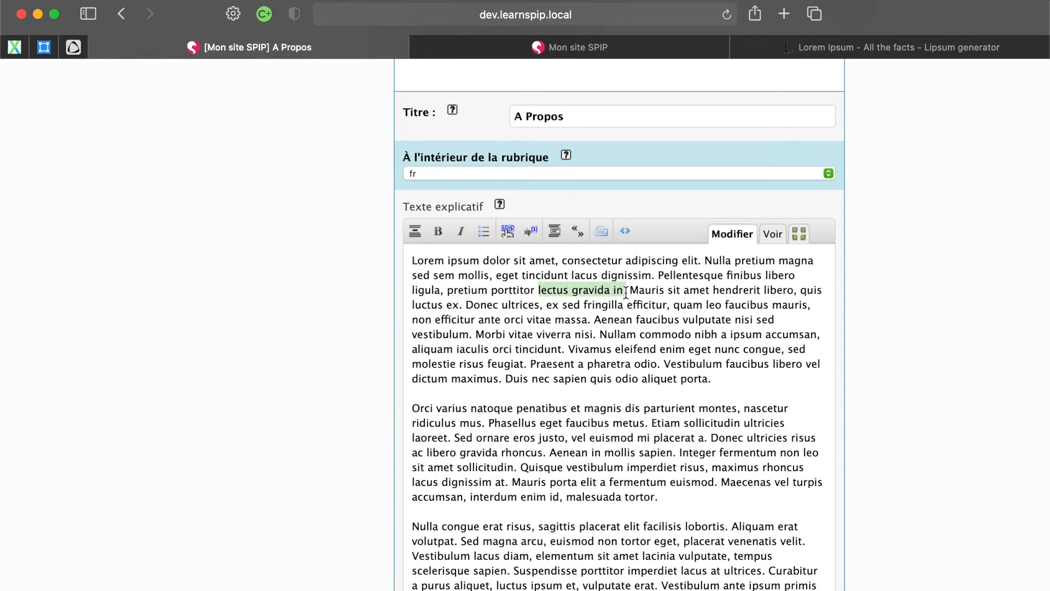
{"action": "left_click", "coordinate": [438, 232]}
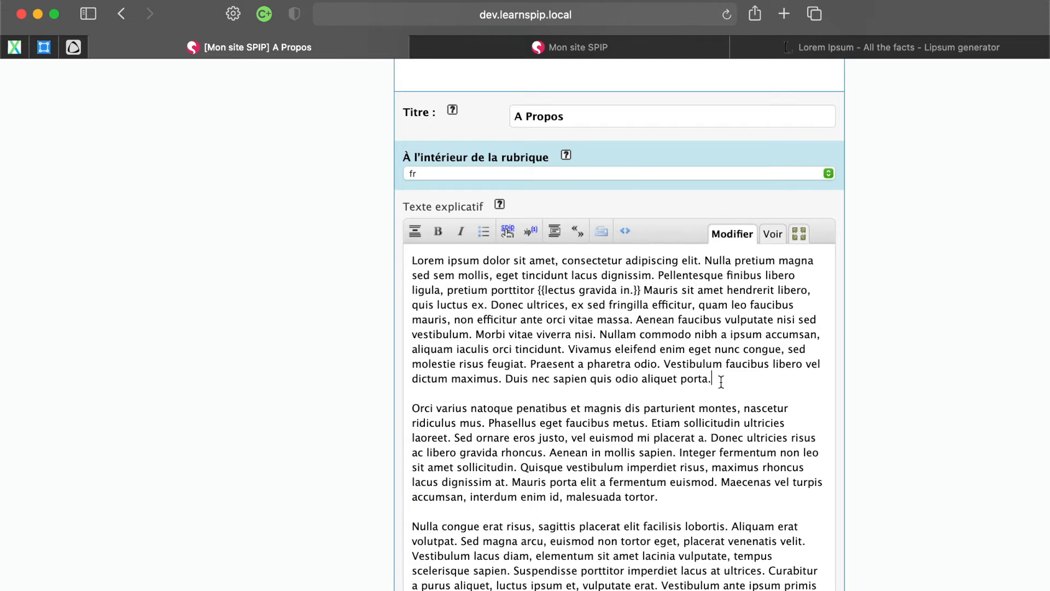
Insert "Notre Misson" as a heading between the first two paragraphs, remove the extra blank lines, and preview the formatted text
{"action": "key", "text": "Return"}
{"action": "key", "text": "Return"}
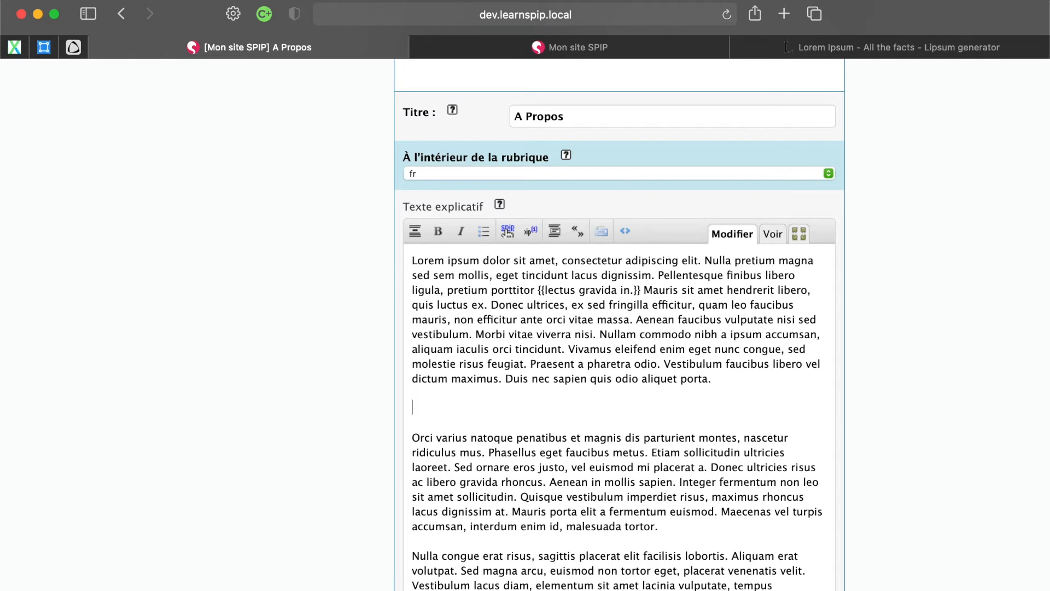
{"action": "type", "text": "Notre Miss"}
{"action": "left_click_drag", "start_coordinate": [481, 408], "coordinate": [411, 405]}
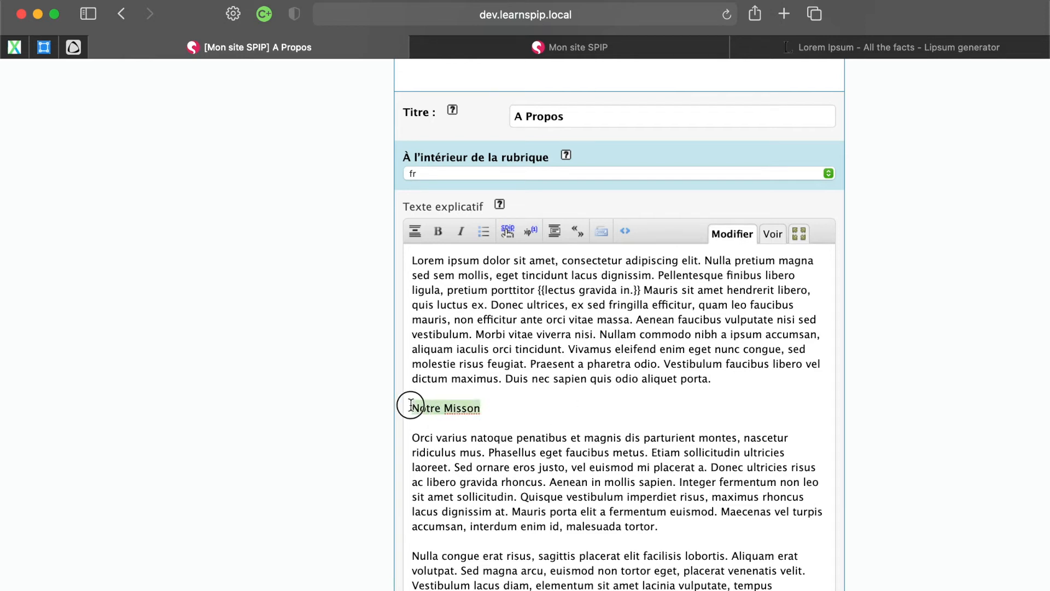
{"action": "left_click", "coordinate": [416, 234]}
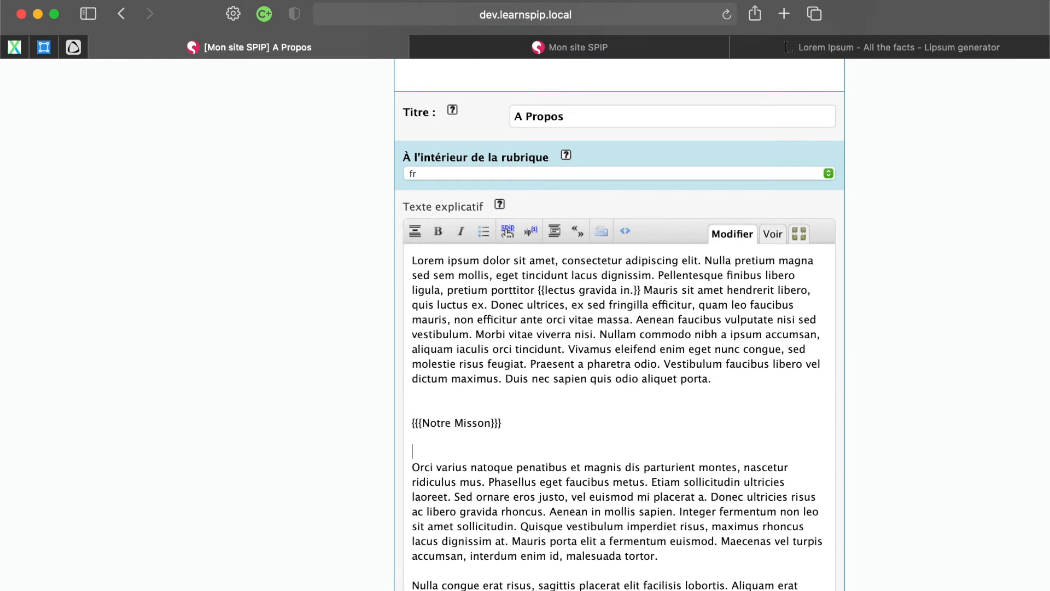
{"action": "key", "text": "BackSpace"}
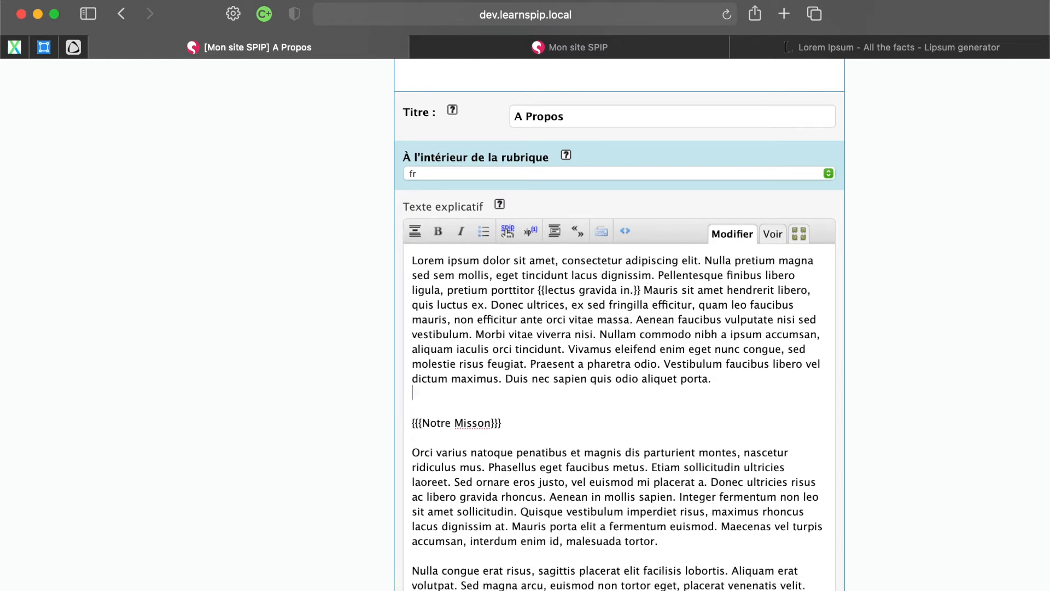
{"action": "key", "text": "BackSpace"}
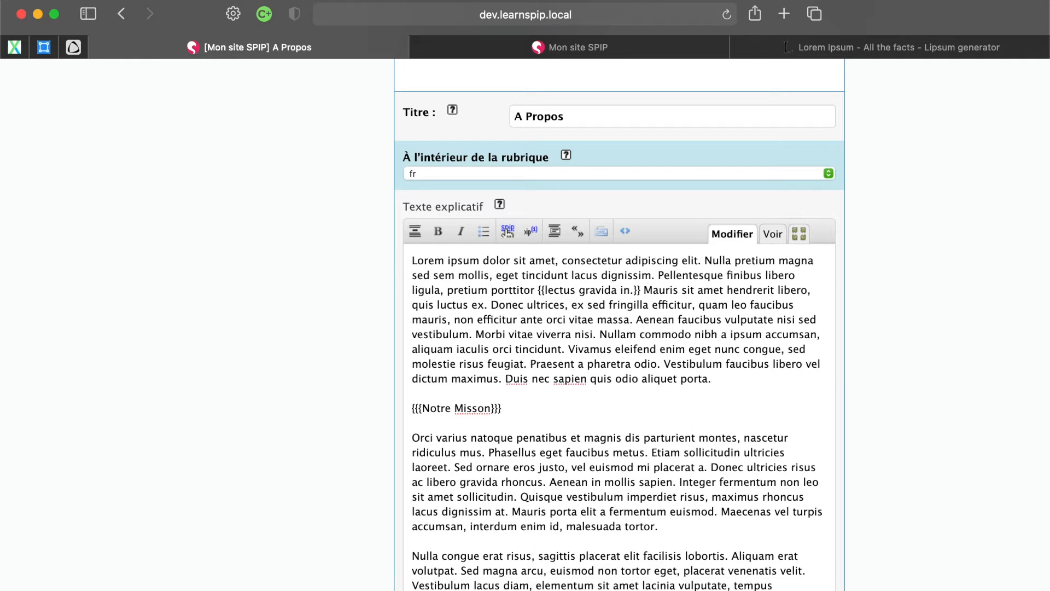
{"action": "left_click", "coordinate": [774, 236]}
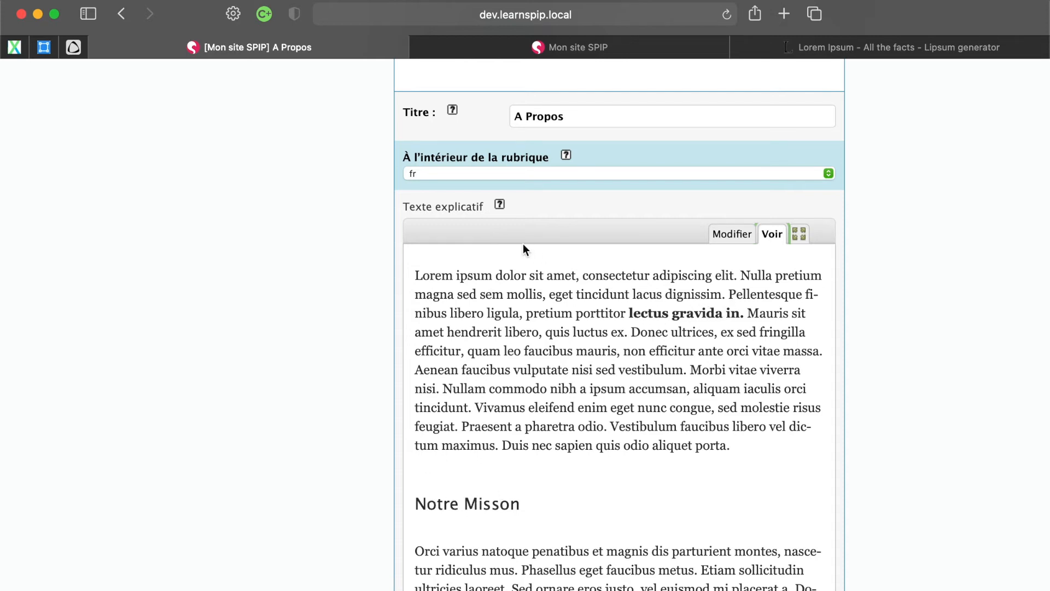
{"action": "left_click", "coordinate": [731, 234]}
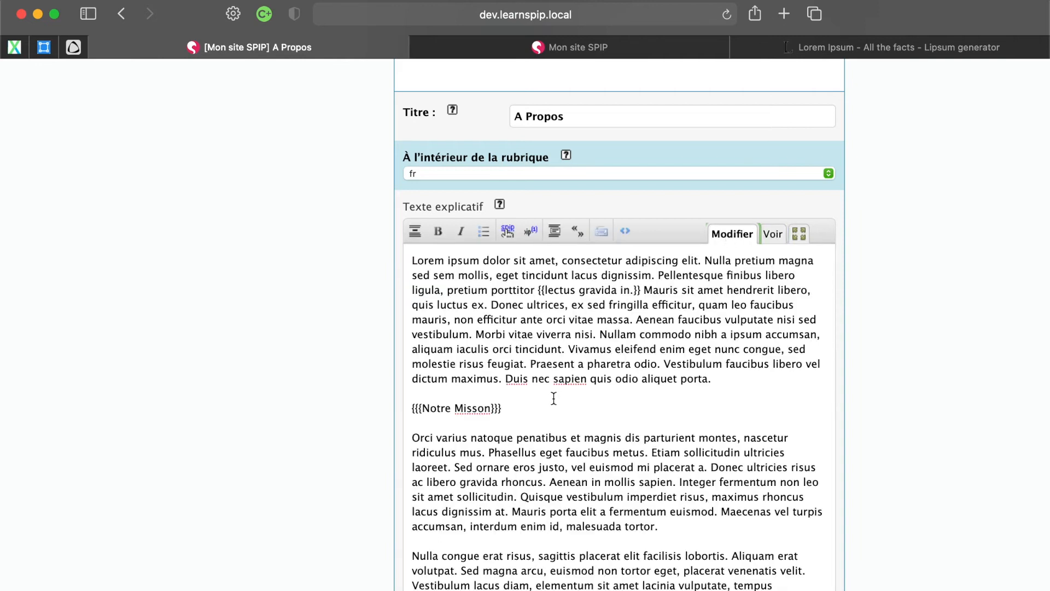
Add the line "Notre Vision" between the second and third paragraphs of the explanatory text
{"action": "scroll", "coordinate": [554, 398], "scroll_direction": "down", "scroll_amount": 2}
{"action": "scroll", "coordinate": [553, 398], "scroll_direction": "up", "scroll_amount": 1}
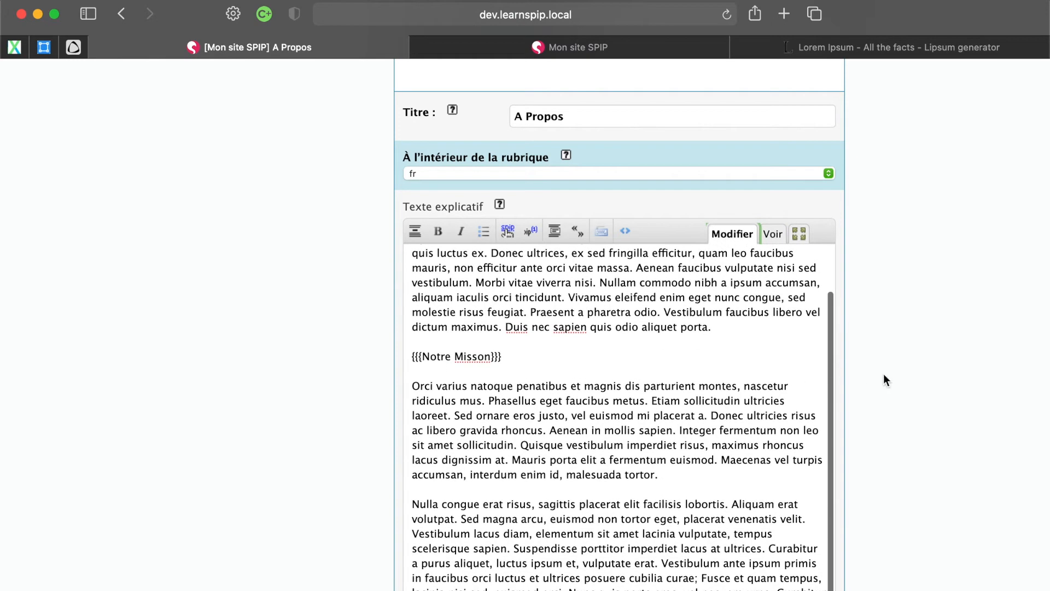
{"action": "scroll", "coordinate": [884, 373], "scroll_direction": "down", "scroll_amount": 3}
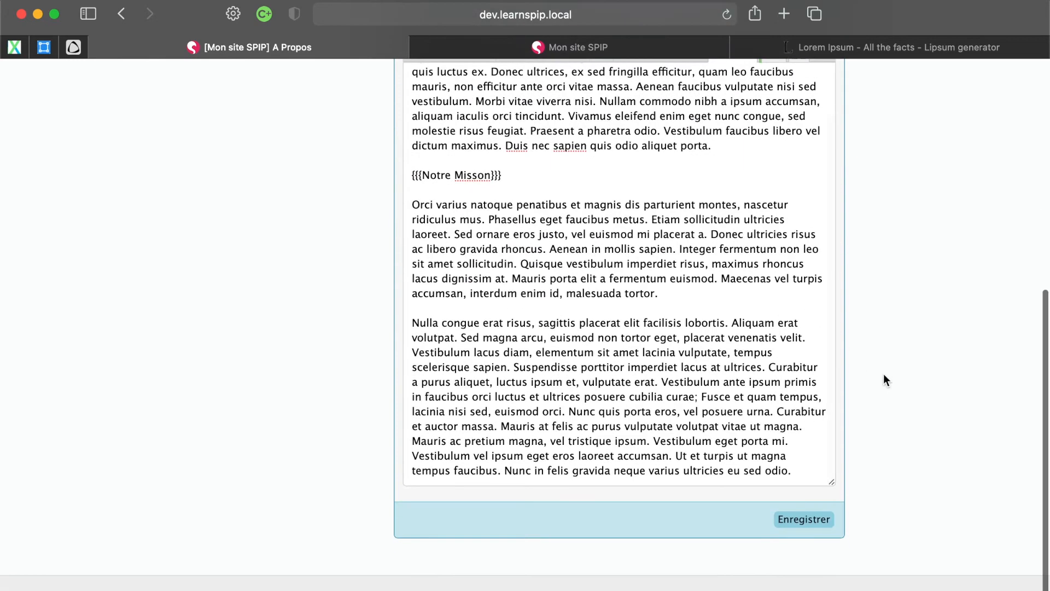
{"action": "left_click", "coordinate": [680, 297]}
{"action": "key", "text": "Return"}
{"action": "key", "text": "Return"}
{"action": "type", "text": "Notre "}
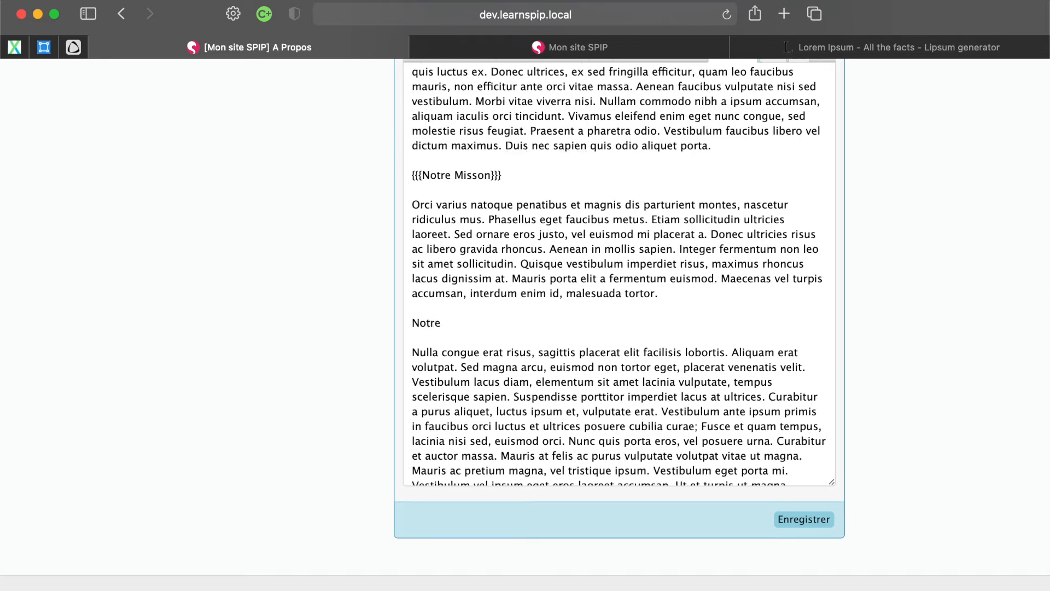
{"action": "type", "text": "Vision"}
Format "Notre Vision" as a heading and remove the extra blank lines around it
{"action": "key", "text": "shift+super+Left"}
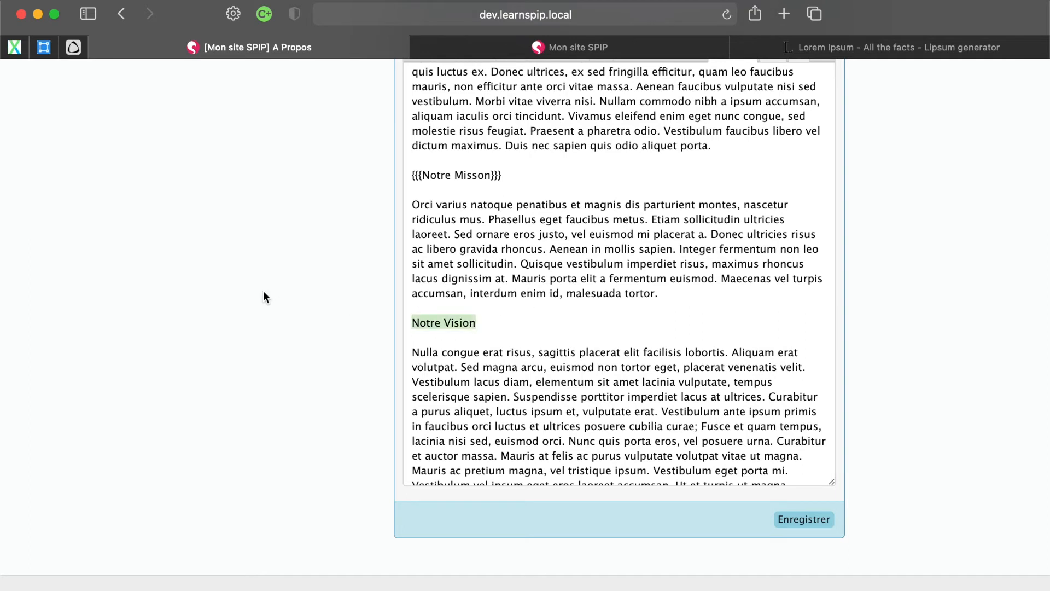
{"action": "scroll", "coordinate": [263, 297], "scroll_direction": "up", "scroll_amount": 3}
{"action": "left_click", "coordinate": [415, 134]}
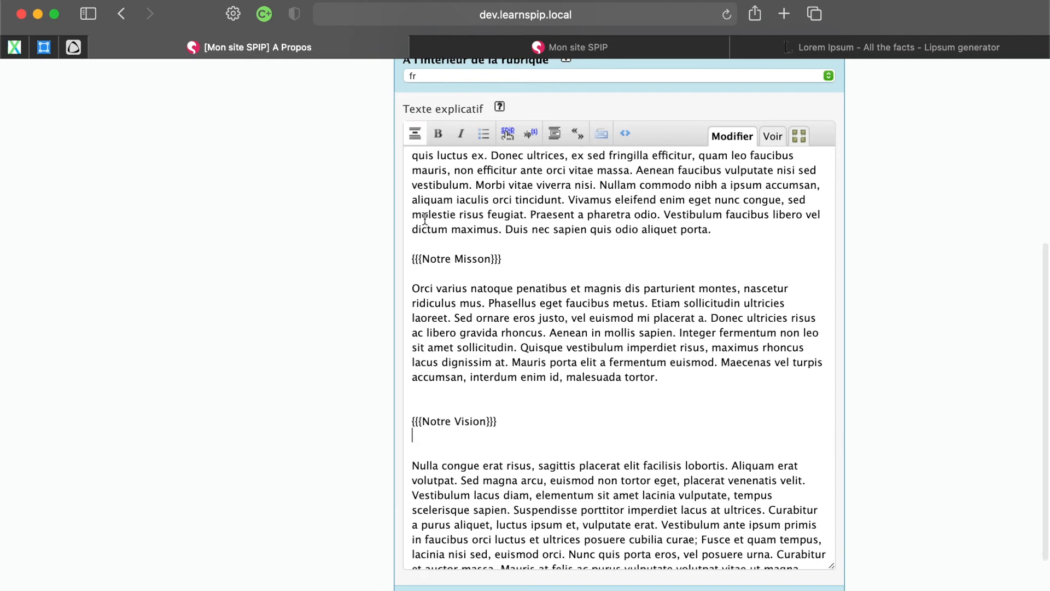
{"action": "key", "text": "Delete"}
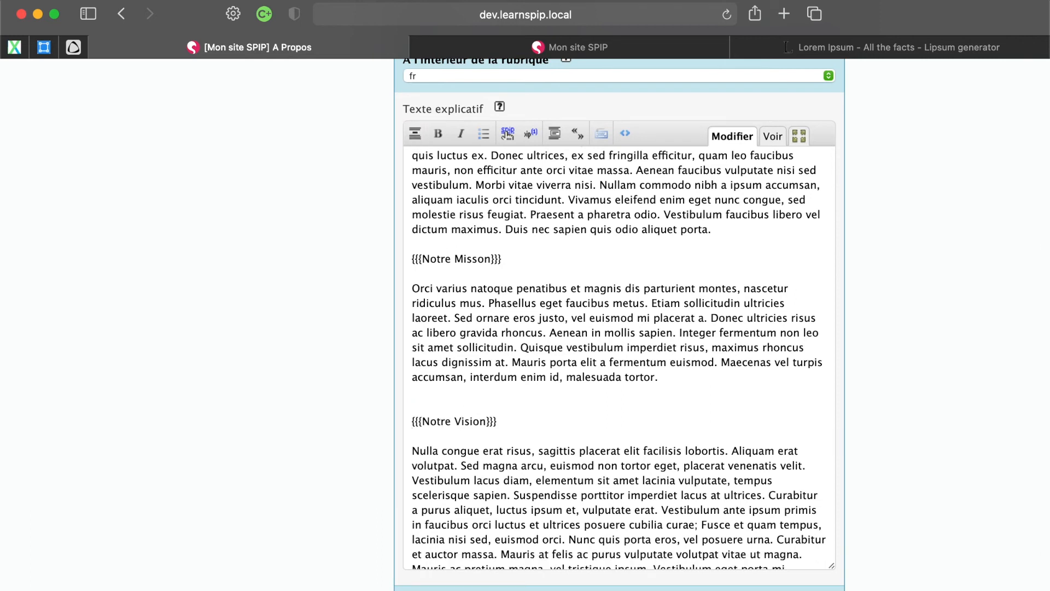
{"action": "key", "text": "Delete"}
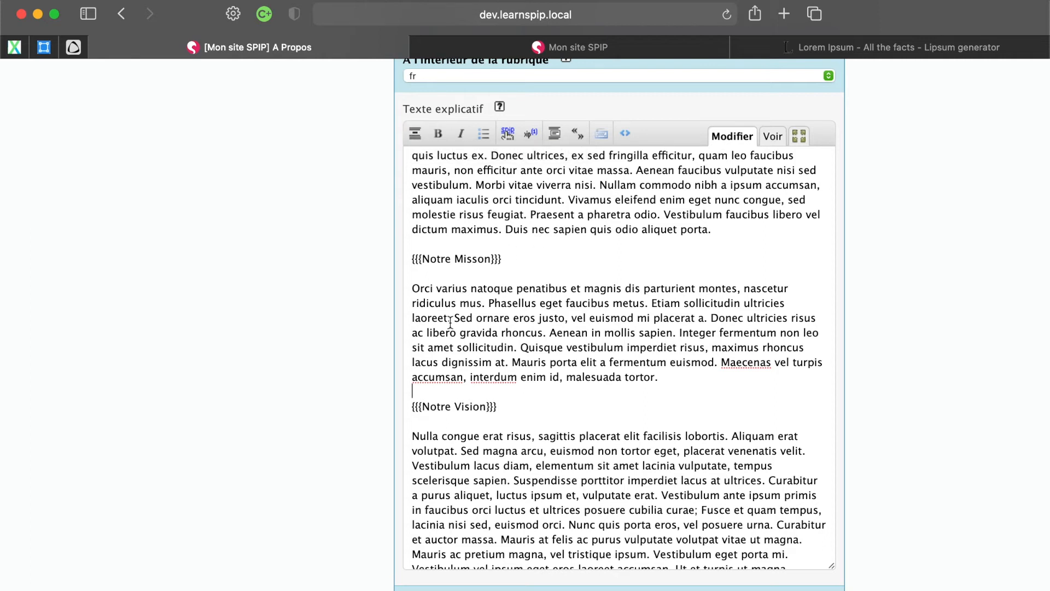
Add the line "Les liste" below the last paragraph of the explanatory text
{"action": "mouse_move", "coordinate": [484, 134]}
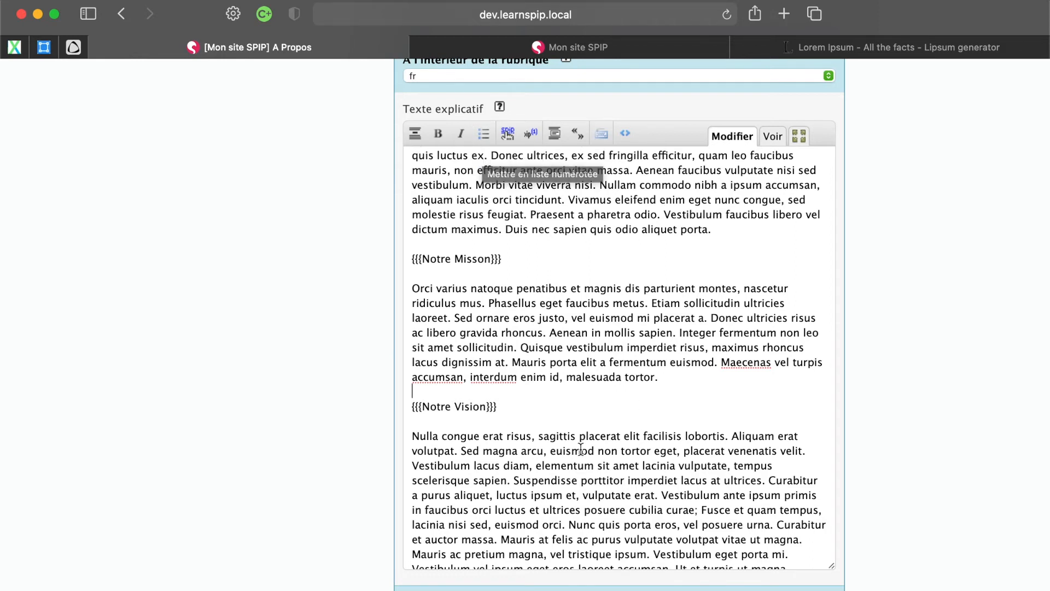
{"action": "scroll", "coordinate": [581, 449], "scroll_direction": "down", "scroll_amount": 2}
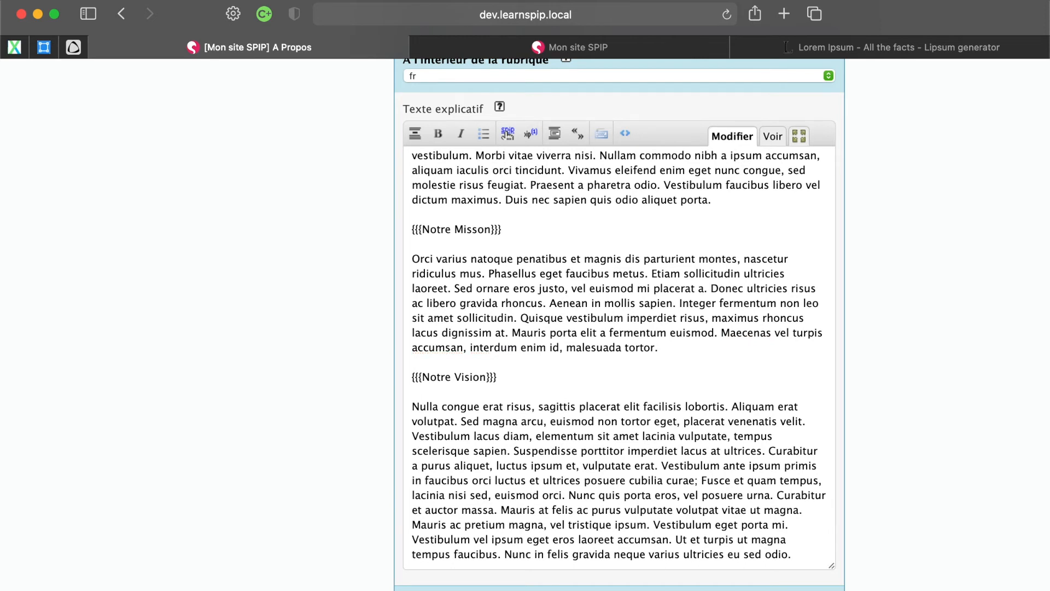
{"action": "scroll", "coordinate": [738, 425], "scroll_direction": "down", "scroll_amount": 2}
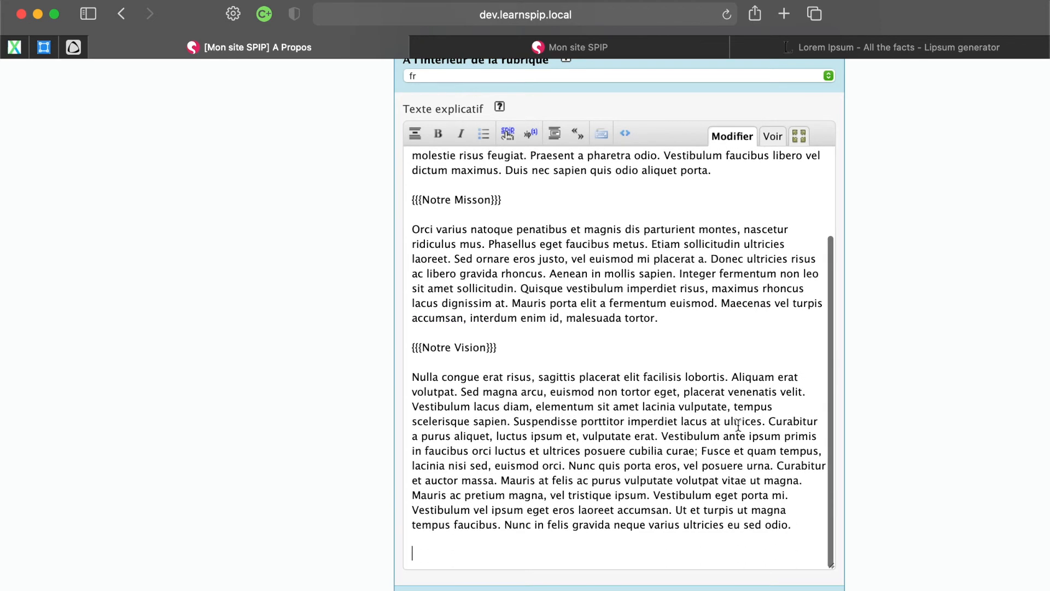
{"action": "type", "text": "P"}
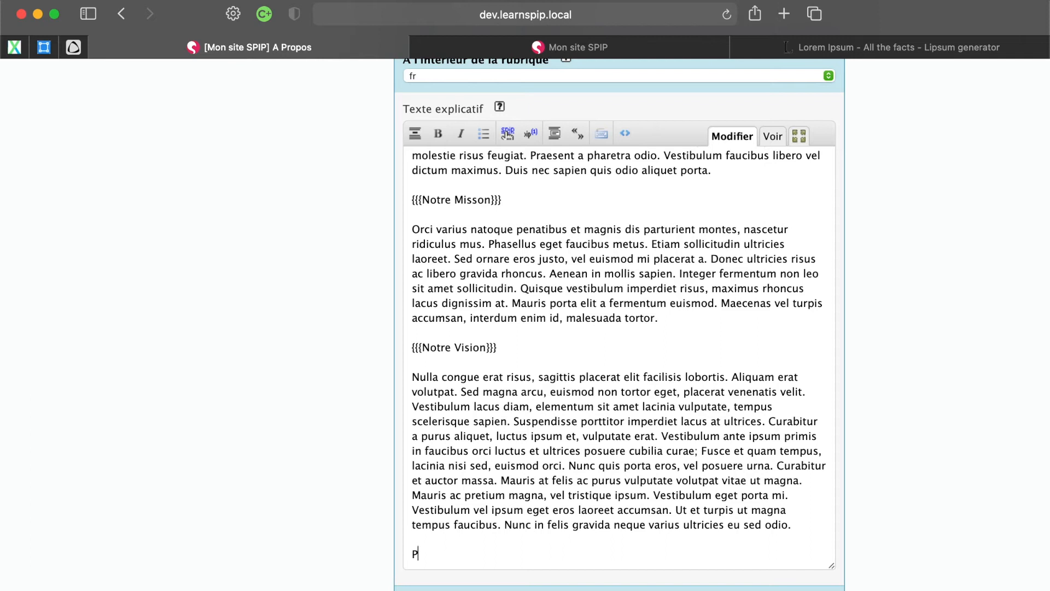
{"action": "key", "text": "BackSpace"}
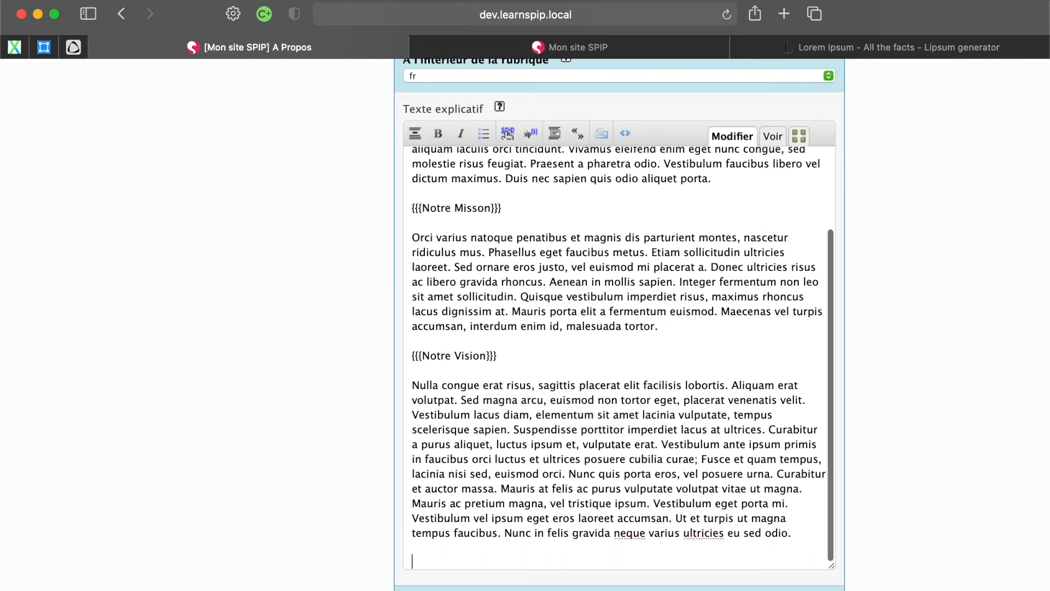
{"action": "type", "text": "Le"}
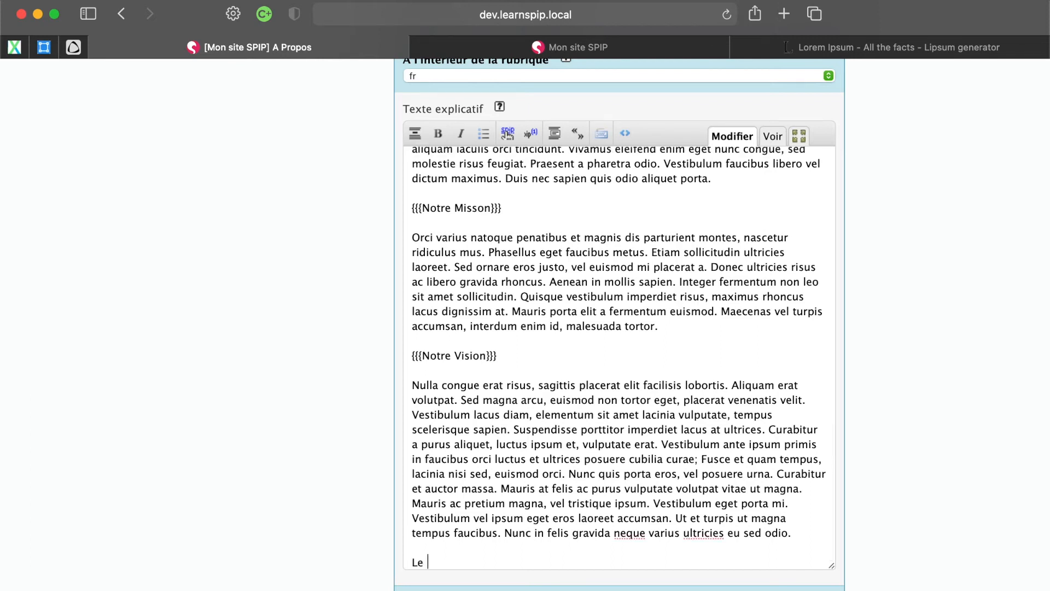
{"action": "key", "text": "BackSpace"}
{"action": "type", "text": "s liste"}
{"action": "scroll", "coordinate": [511, 316], "scroll_direction": "down", "scroll_amount": 2}
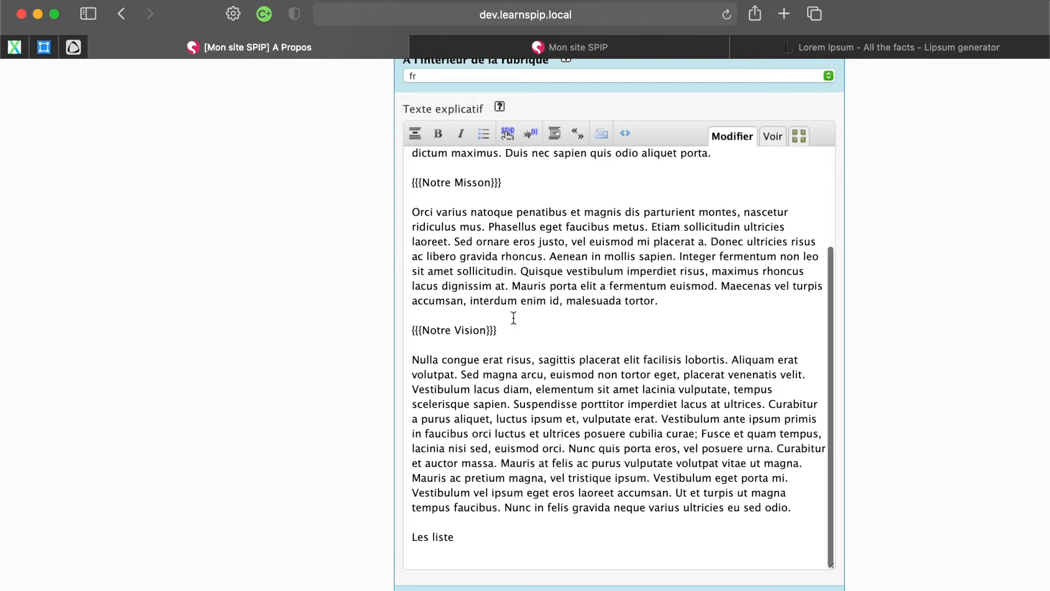
Create a bulleted list under "Les liste" with the items "skjhsdjhdskjhsdf", "jhgfkjshdgkjhsgdf" and "kjhgdkjshgjhsgdjh"
{"action": "left_click", "coordinate": [485, 141]}
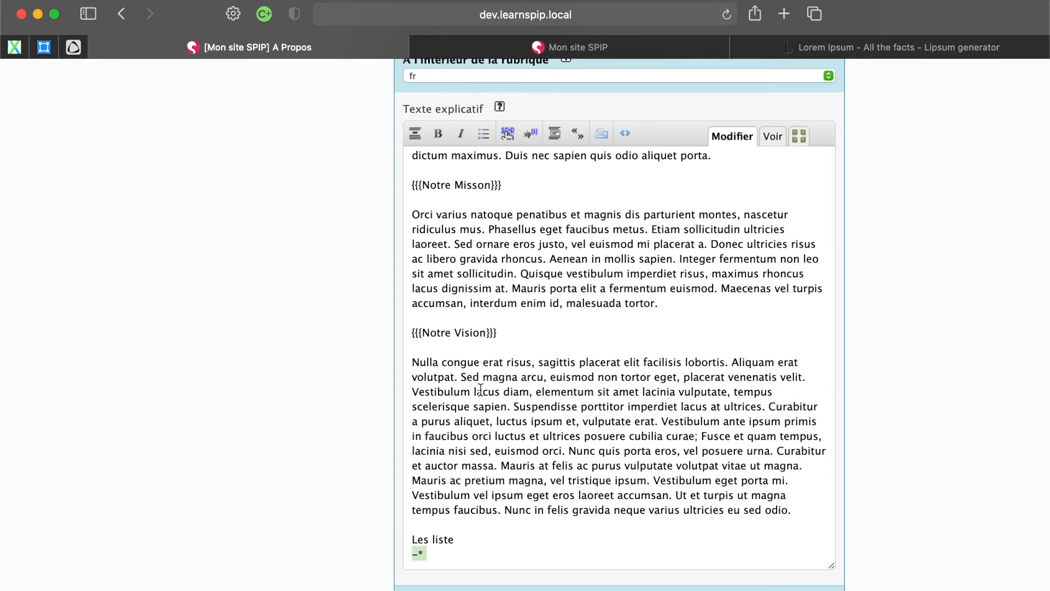
{"action": "left_click", "coordinate": [452, 558]}
{"action": "type", "text": "skjhsdjhdskjh"}
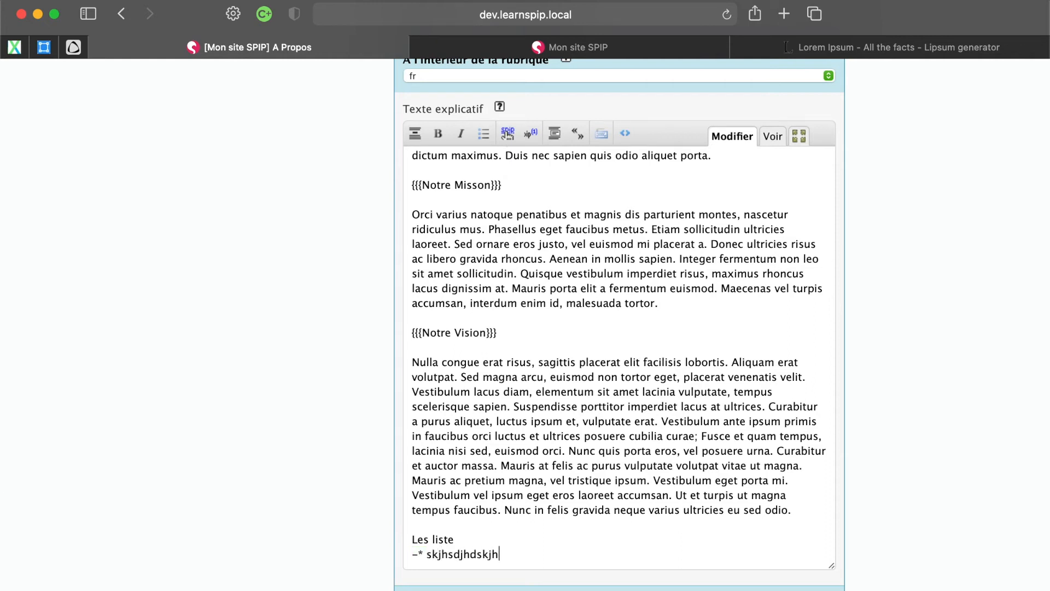
{"action": "type", "text": "sdf -* jhgfkjshdgkjhsgdf"}
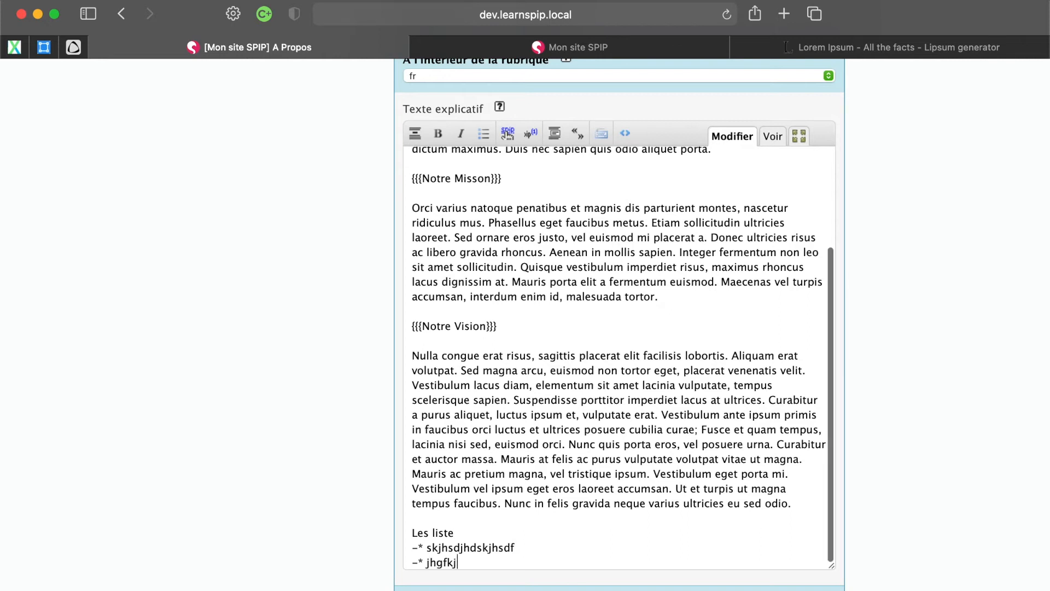
{"action": "key", "text": "Return"}
{"action": "type", "text": "kjhgdkjshgjhsgdjh"}
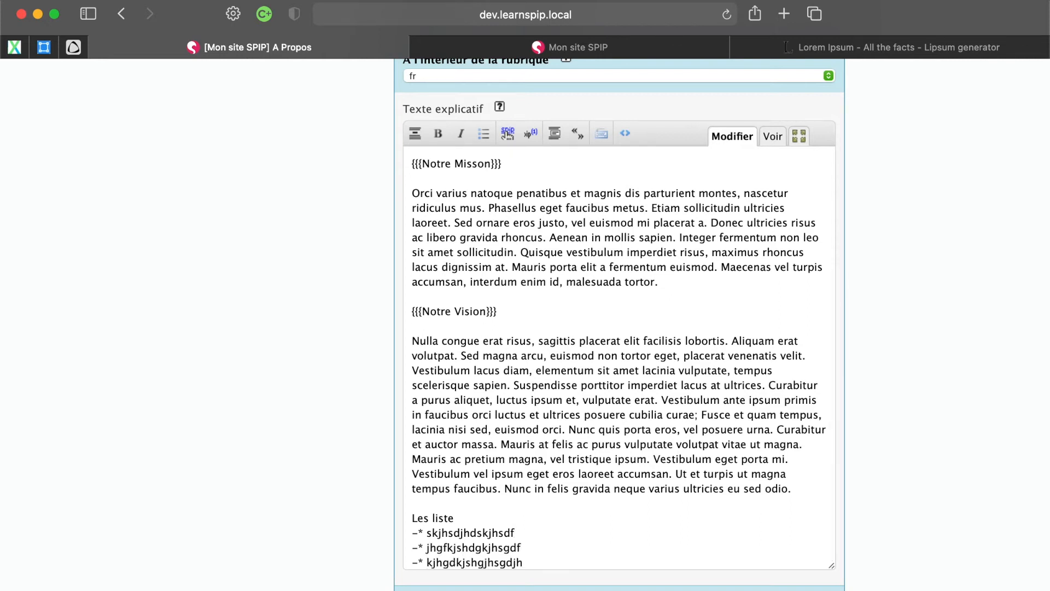
{"action": "scroll", "coordinate": [542, 419], "scroll_direction": "down", "scroll_amount": 2}
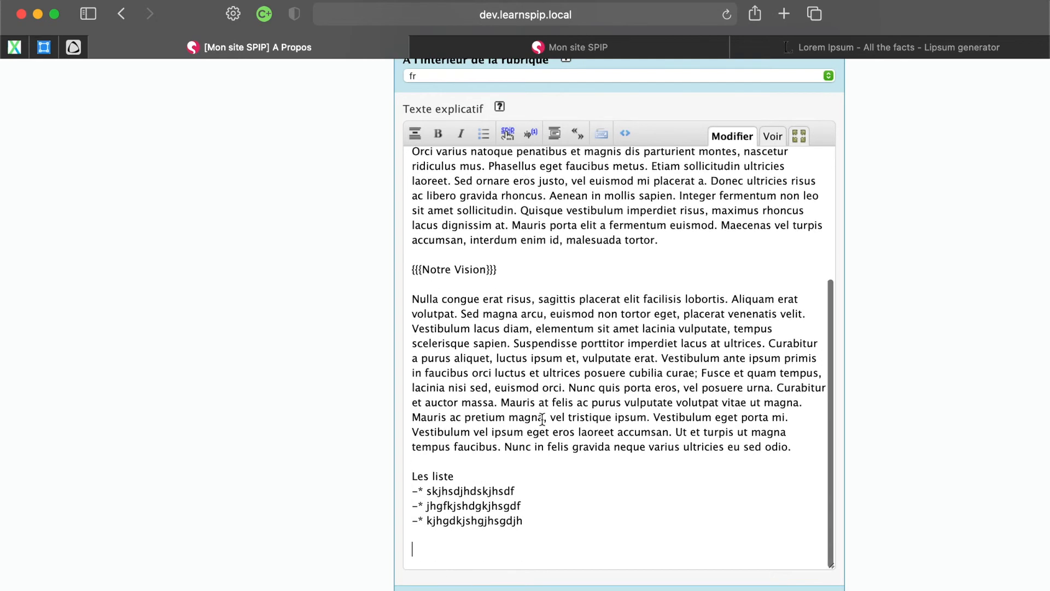
Preview the headings and the bulleted list in the explanatory text, and return to the editing view
{"action": "scroll", "coordinate": [542, 419], "scroll_direction": "up", "scroll_amount": 3}
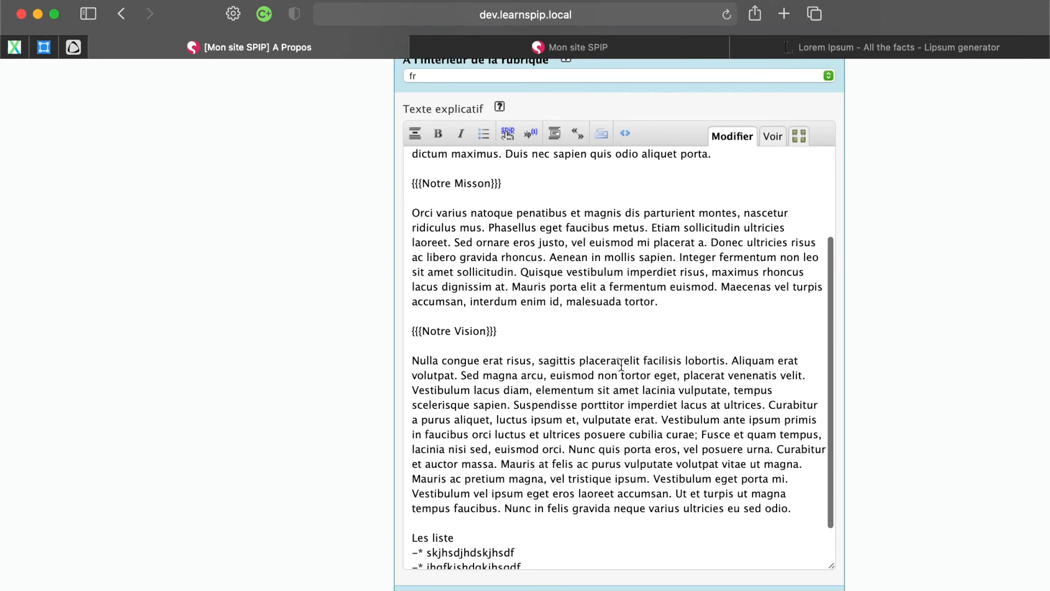
{"action": "left_click", "coordinate": [773, 145]}
{"action": "scroll", "coordinate": [653, 338], "scroll_direction": "down", "scroll_amount": 8}
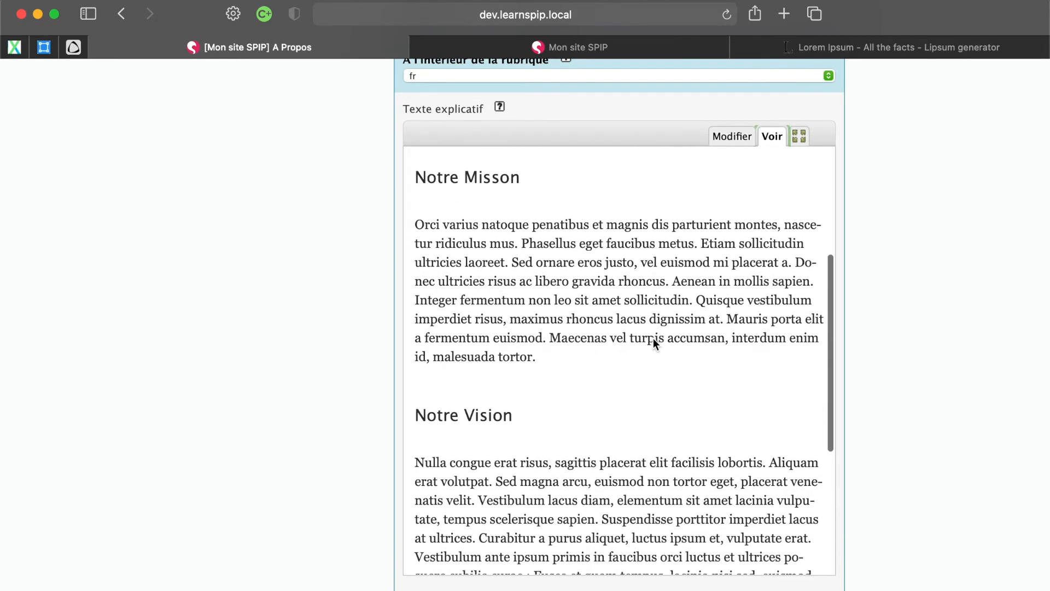
{"action": "scroll", "coordinate": [653, 338], "scroll_direction": "down", "scroll_amount": 5}
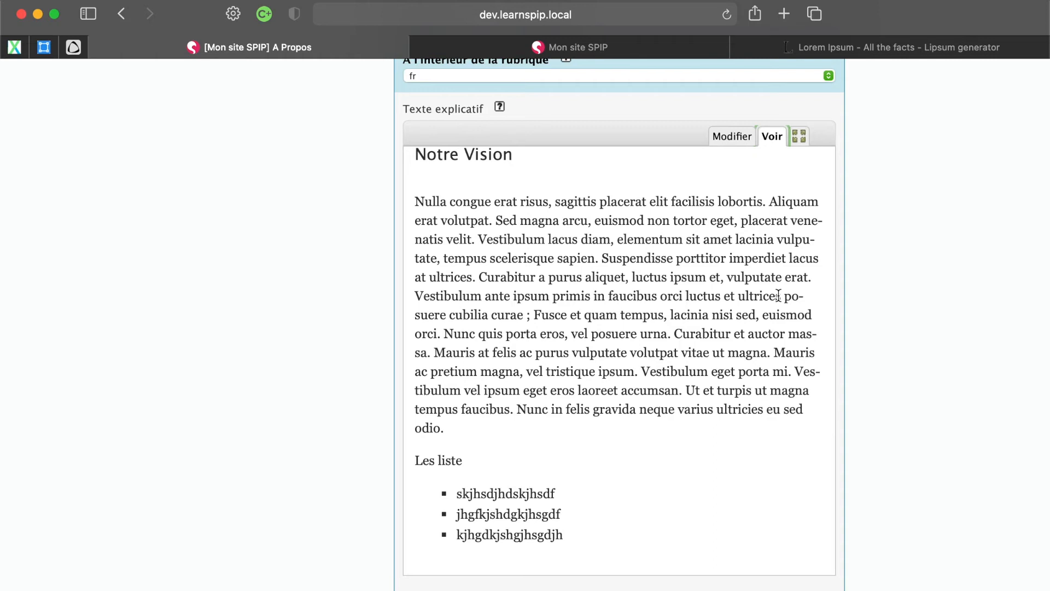
{"action": "left_click", "coordinate": [735, 141]}
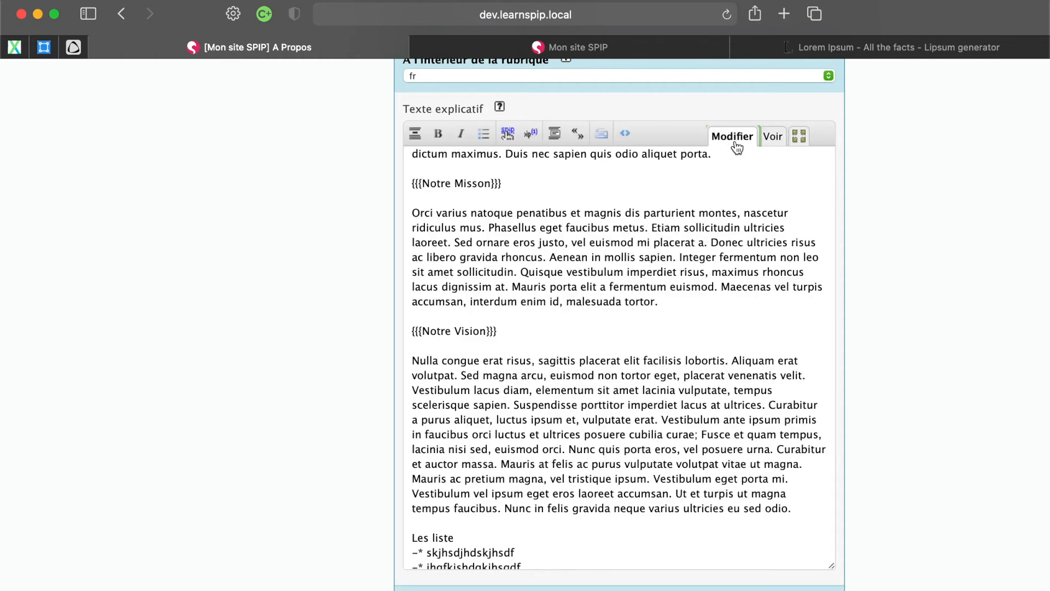
{"action": "scroll", "coordinate": [633, 394], "scroll_direction": "up", "scroll_amount": 4}
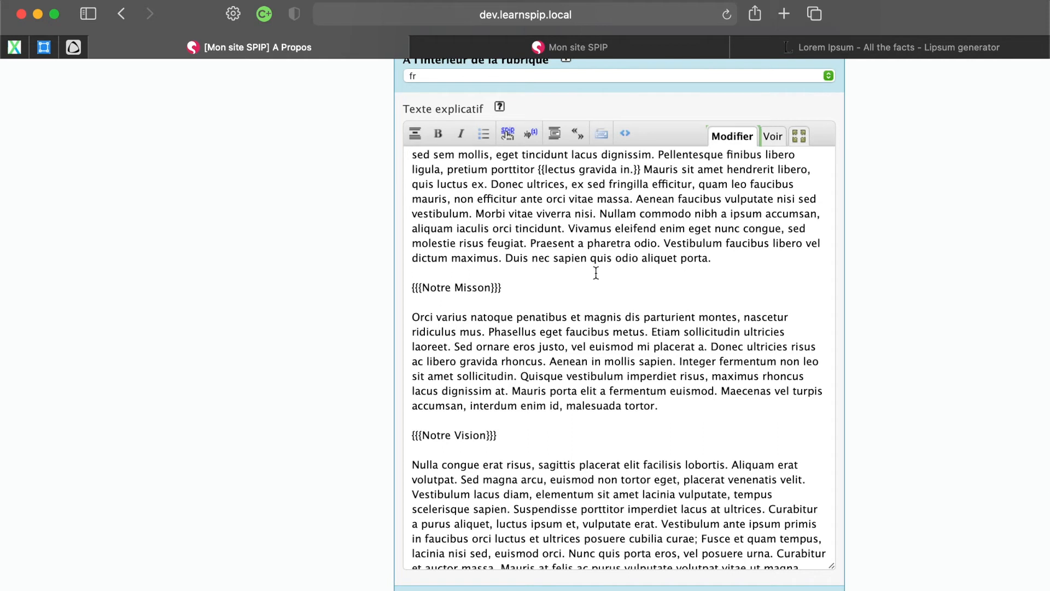
{"action": "left_click_drag", "start_coordinate": [638, 257], "coordinate": [708, 257]}
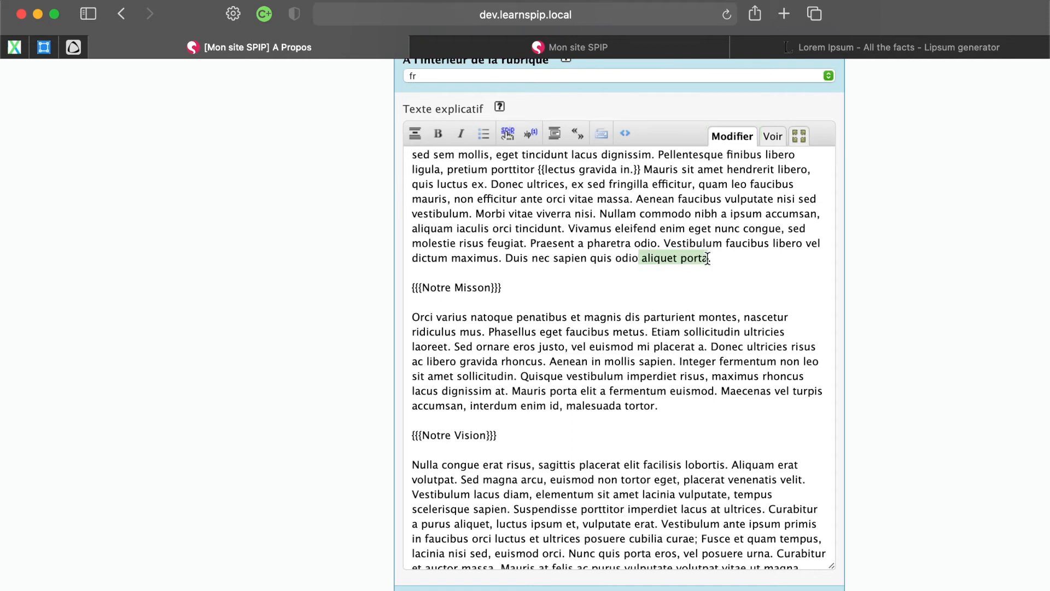
{"action": "left_click", "coordinate": [513, 137]}
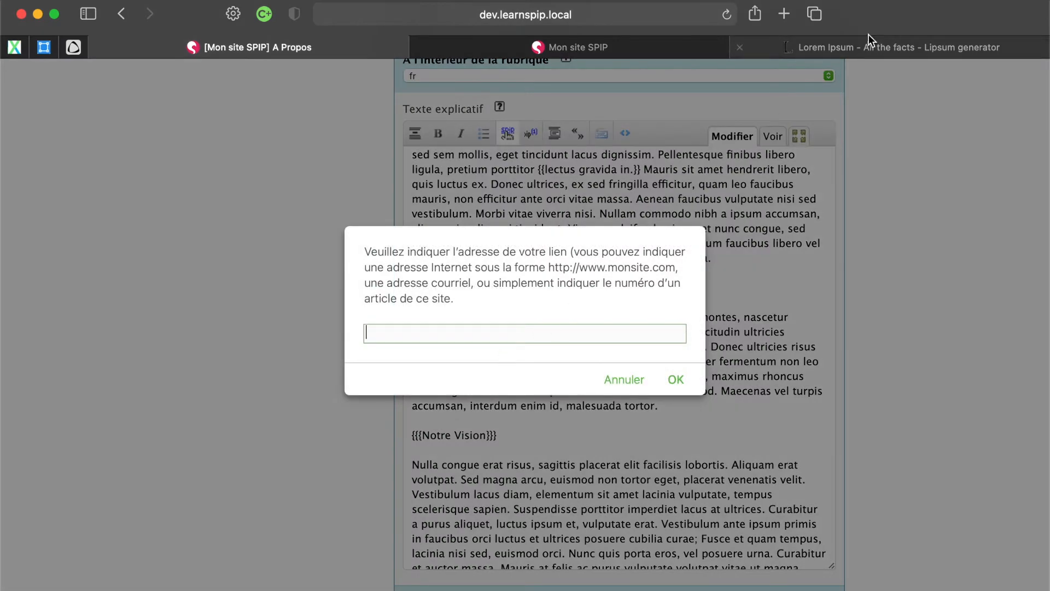
{"action": "left_click", "coordinate": [890, 45]}
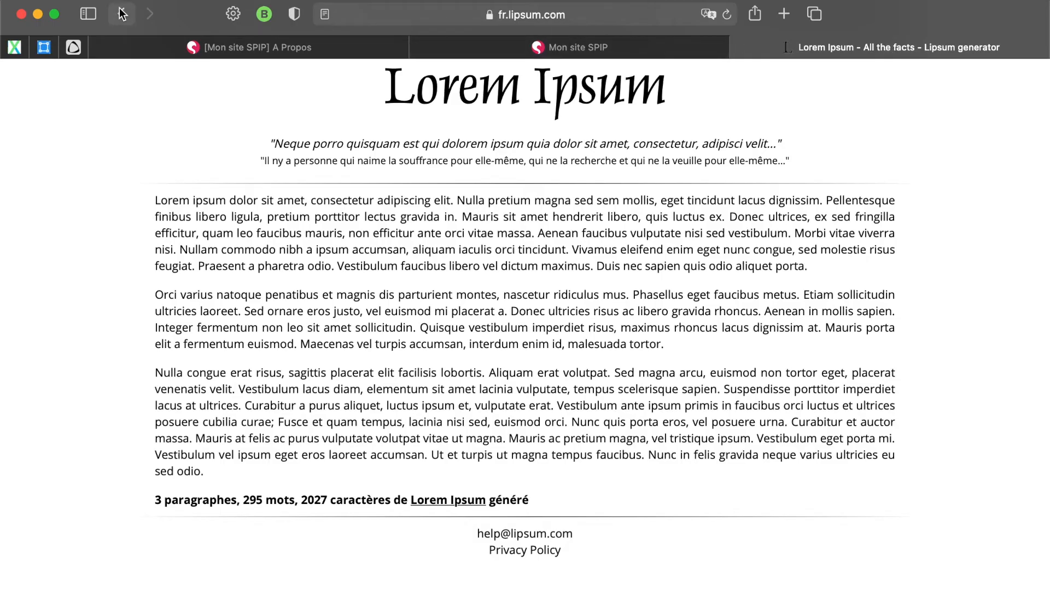
{"action": "left_click", "coordinate": [526, 18]}
{"action": "key", "text": "super+c"}
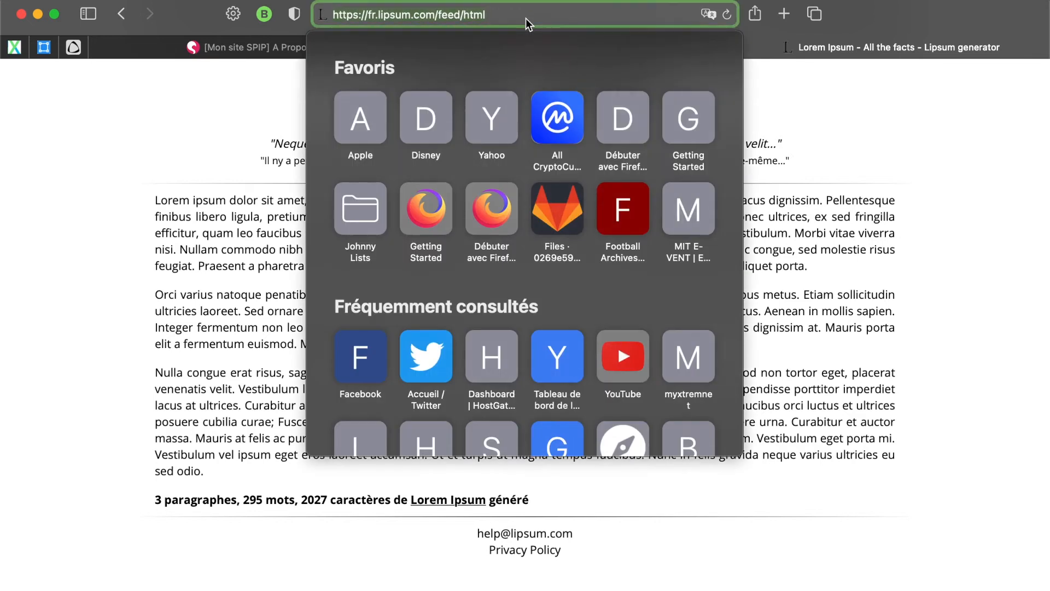
{"action": "left_click", "coordinate": [1033, 129]}
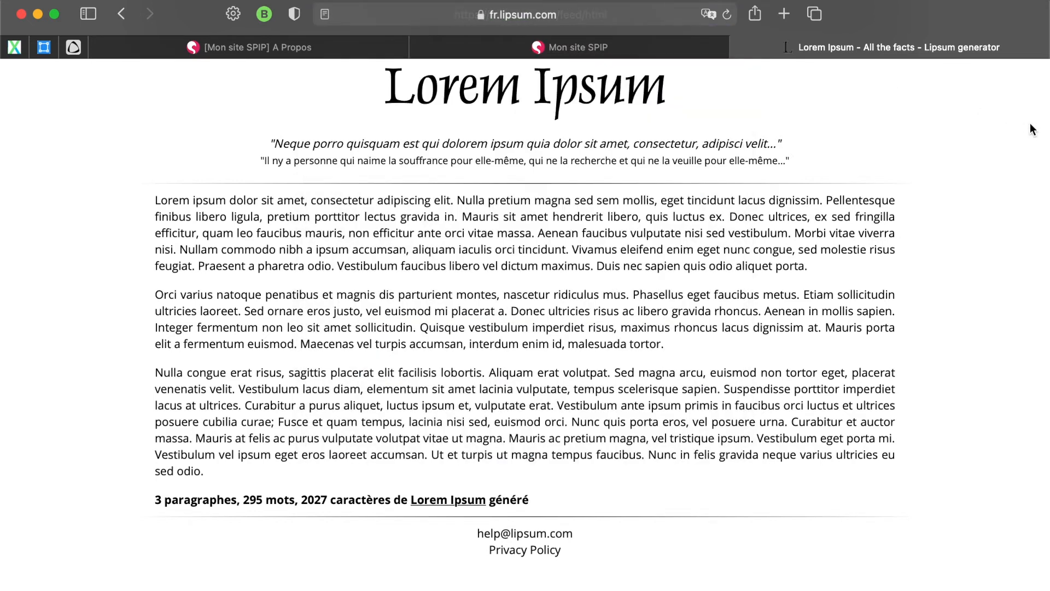
{"action": "left_click", "coordinate": [307, 48]}
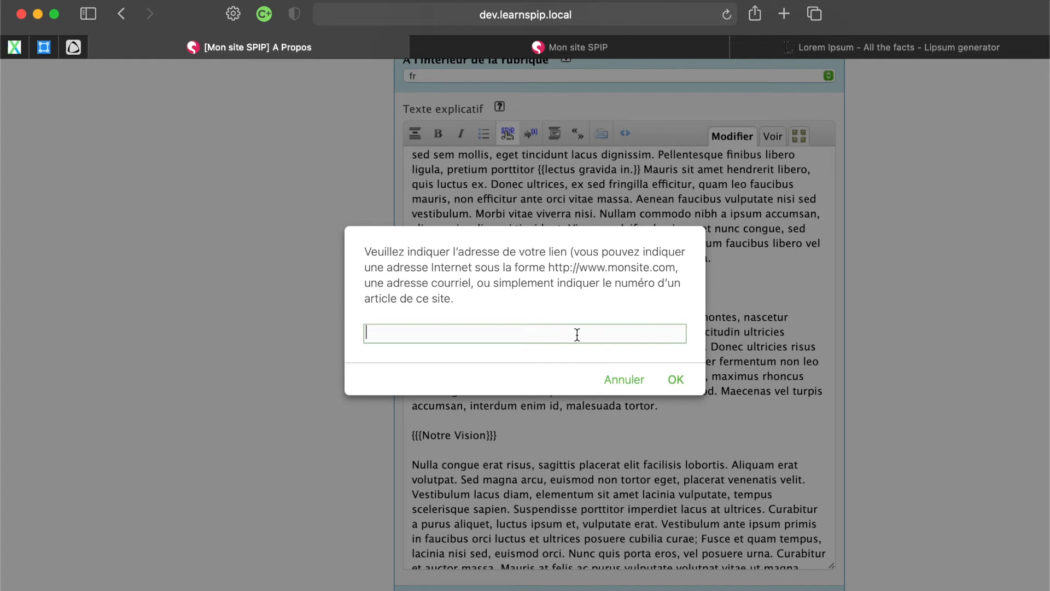
{"action": "key", "text": "super+v"}
{"action": "left_click", "coordinate": [683, 383]}
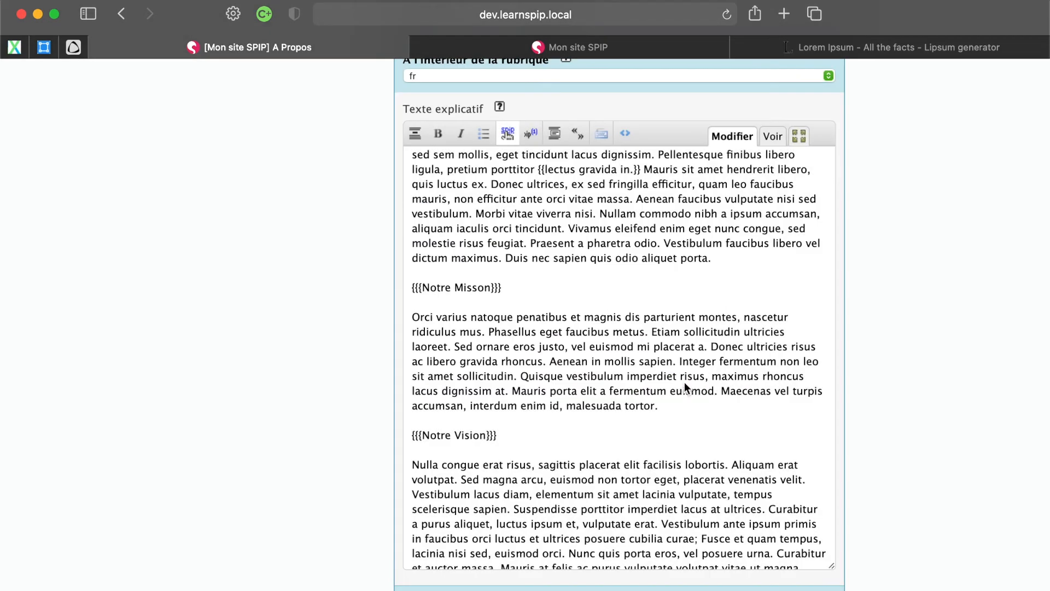
Preview the "aliquet porta" link in the first paragraph, and insert a space before it in the editing view
{"action": "left_click", "coordinate": [780, 141]}
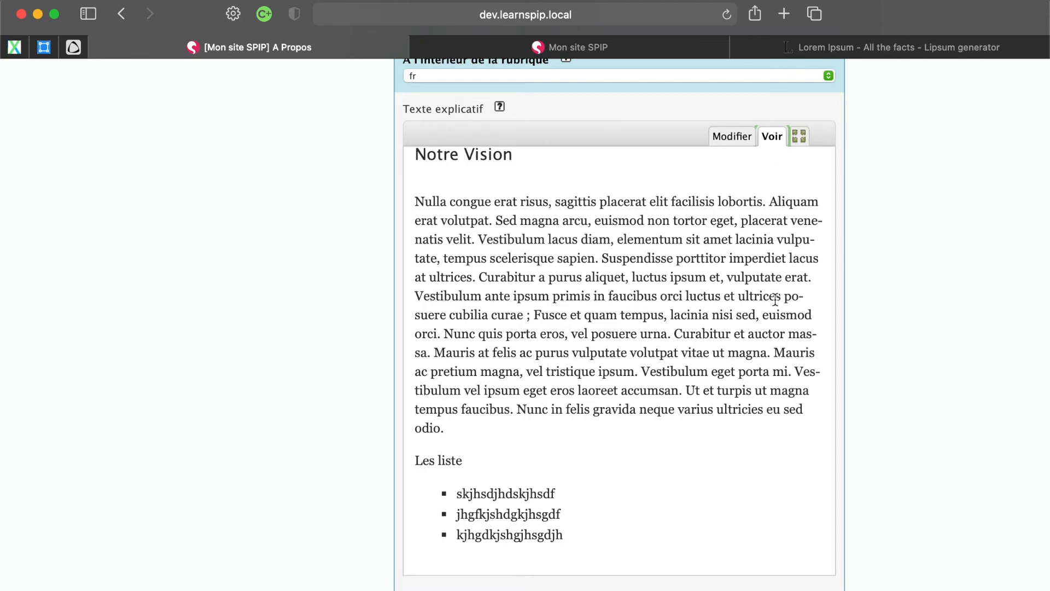
{"action": "scroll", "coordinate": [583, 394], "scroll_direction": "up", "scroll_amount": 4}
{"action": "scroll", "coordinate": [583, 394], "scroll_direction": "up", "scroll_amount": 5}
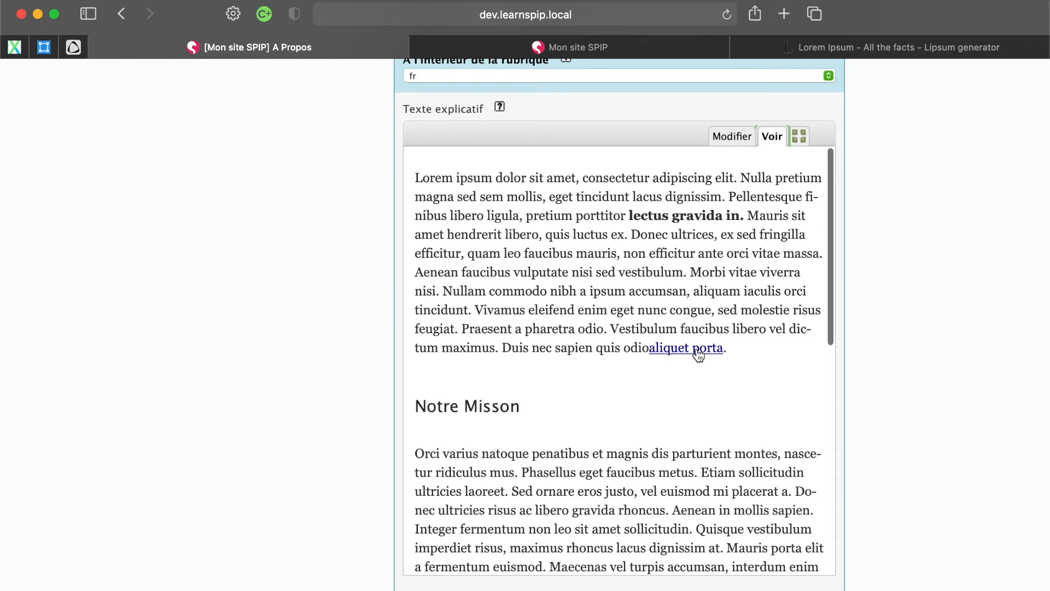
{"action": "left_click", "coordinate": [733, 136]}
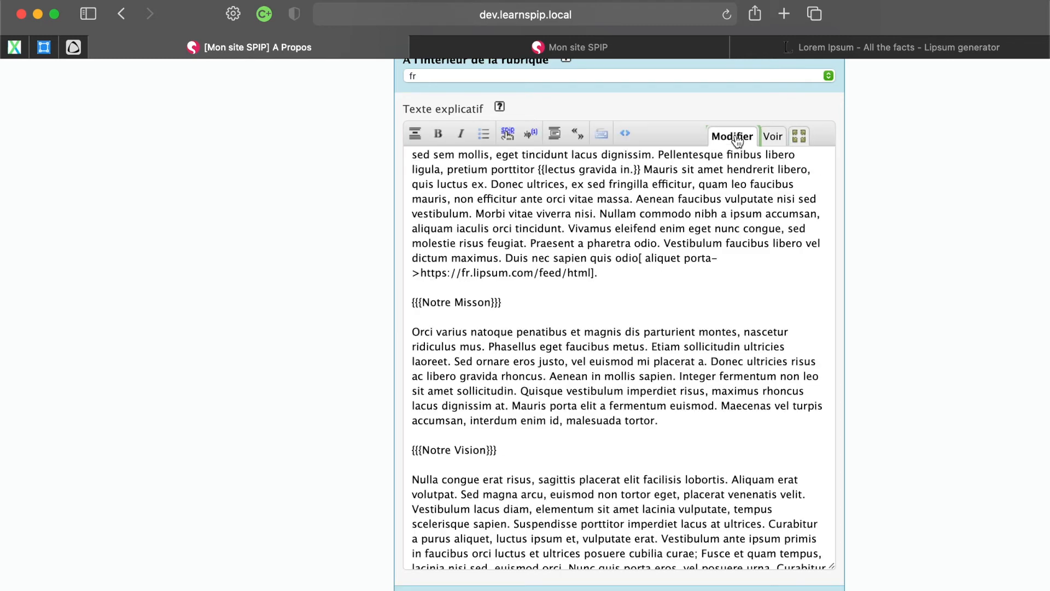
{"action": "left_click", "coordinate": [637, 258]}
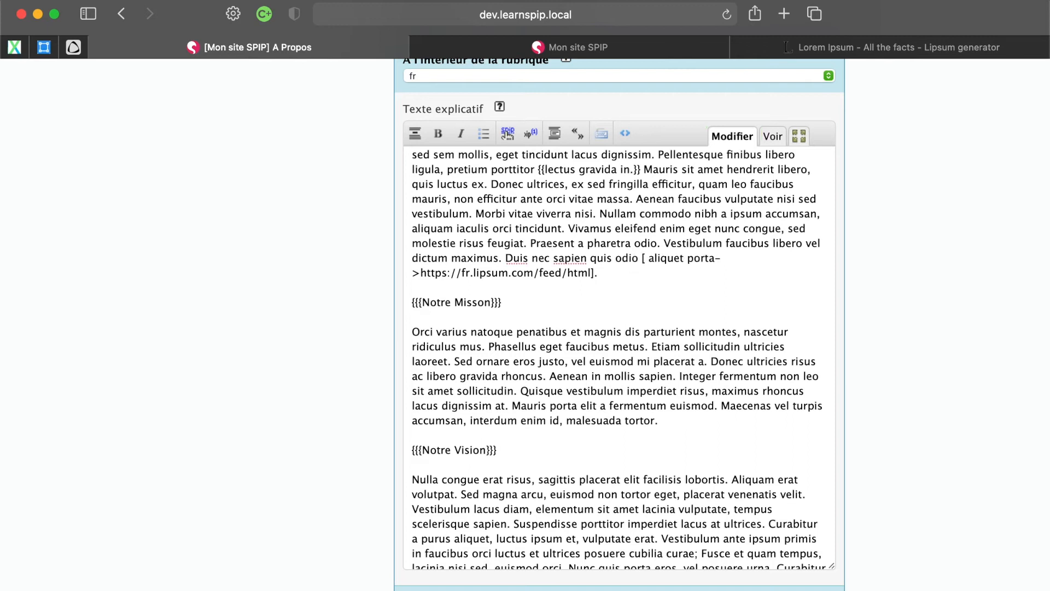
Enclose "Sed ornare eros justo, vel euismod mi placerat a" in guillemets and "dignissim at. Mauris porta elit a fermentum" in curly double quotes
{"action": "scroll", "coordinate": [634, 368], "scroll_direction": "up", "scroll_amount": 2}
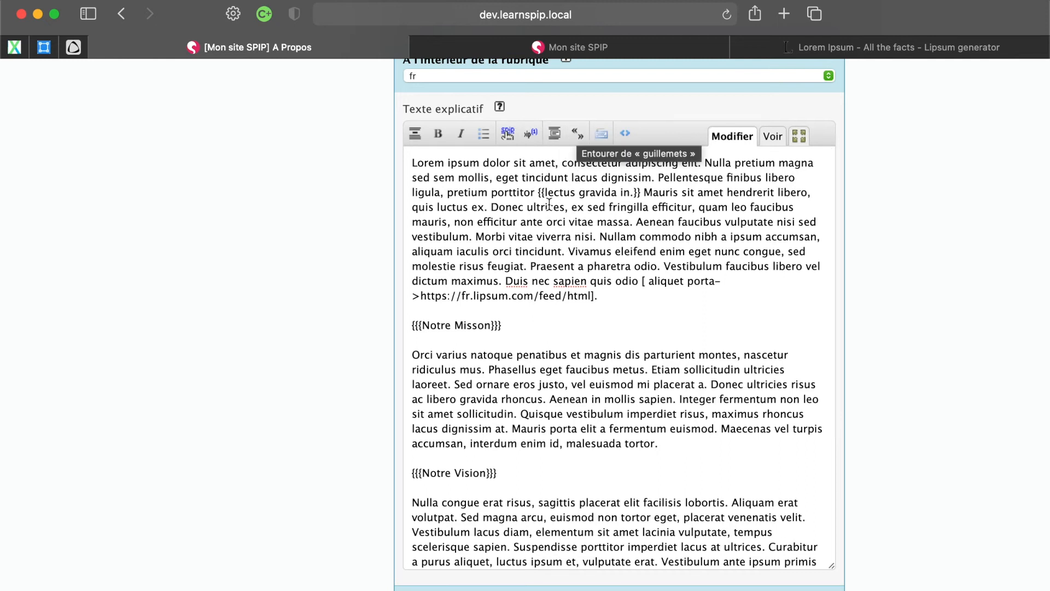
{"action": "left_click", "coordinate": [463, 382]}
{"action": "left_click_drag", "start_coordinate": [462, 382], "coordinate": [704, 384]}
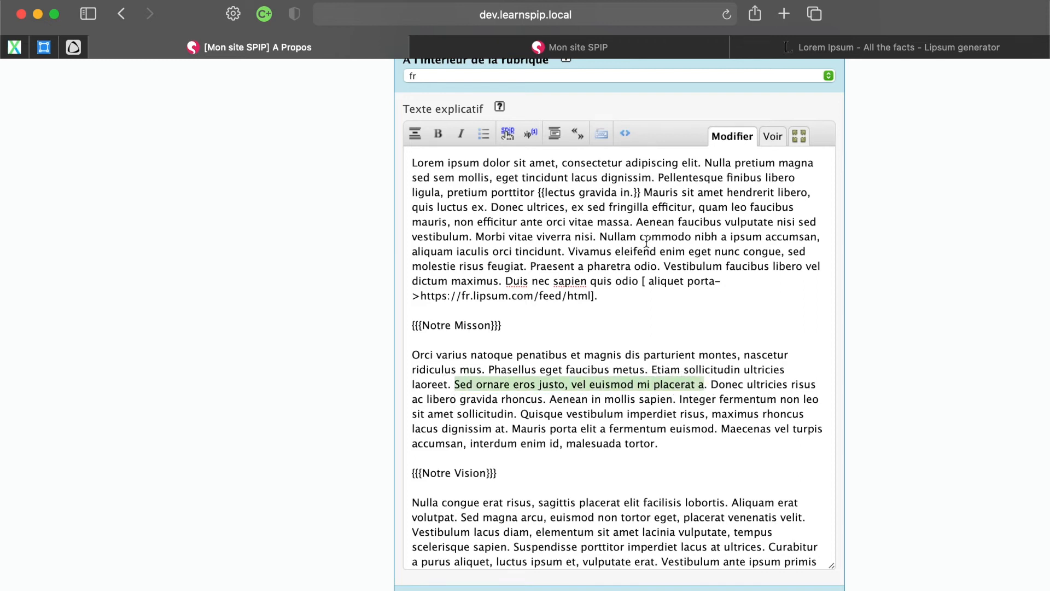
{"action": "left_click", "coordinate": [578, 136]}
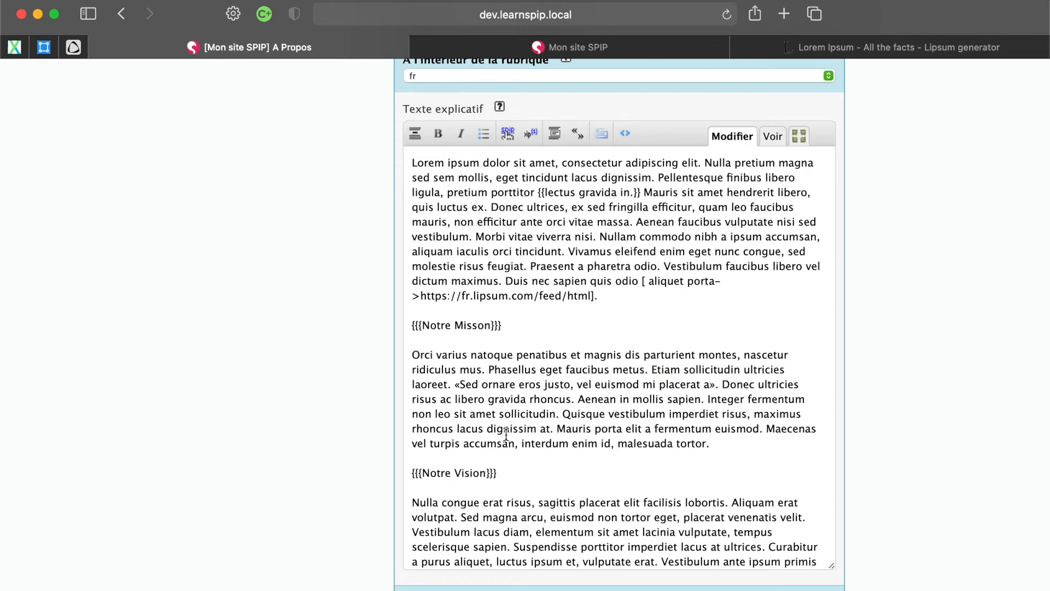
{"action": "left_click_drag", "start_coordinate": [487, 428], "coordinate": [713, 427]}
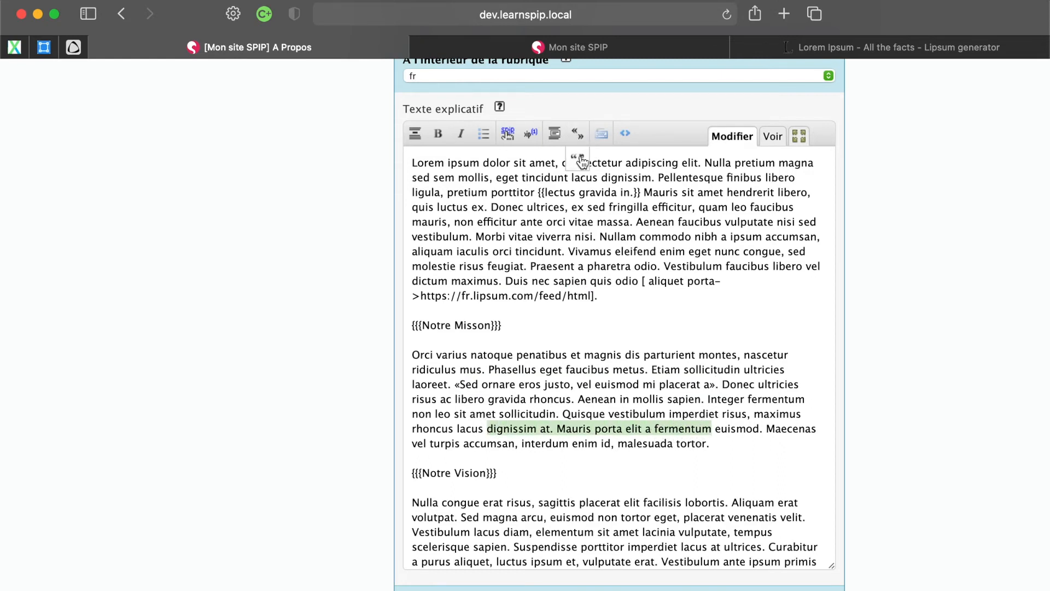
{"action": "left_click", "coordinate": [581, 163]}
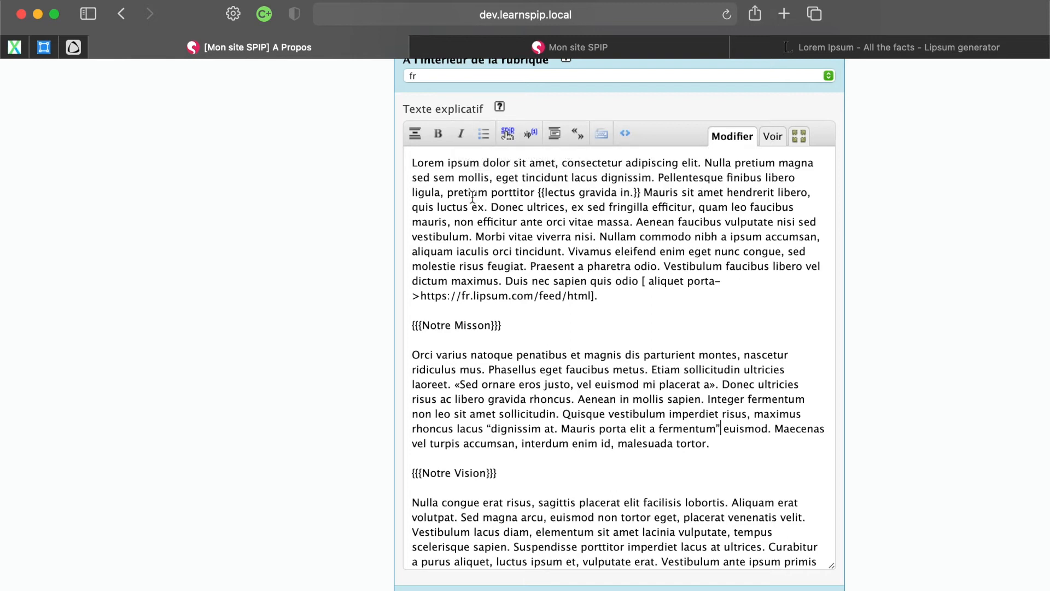
Below the bulleted list, add a three-column table header row reading "|titre 1|titre 2|Titre 3|"
{"action": "scroll", "coordinate": [581, 320], "scroll_direction": "down", "scroll_amount": 7}
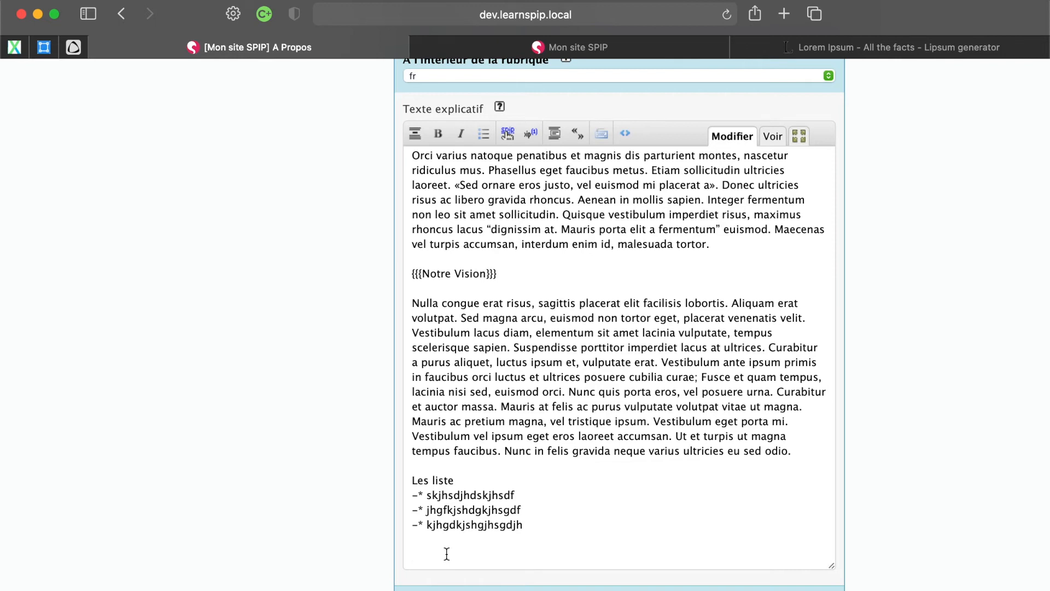
{"action": "type", "text": "|titre 1"}
{"action": "type", "text": "|titre 2|Titre 3|"}
{"action": "scroll", "coordinate": [492, 493], "scroll_direction": "down", "scroll_amount": 1}
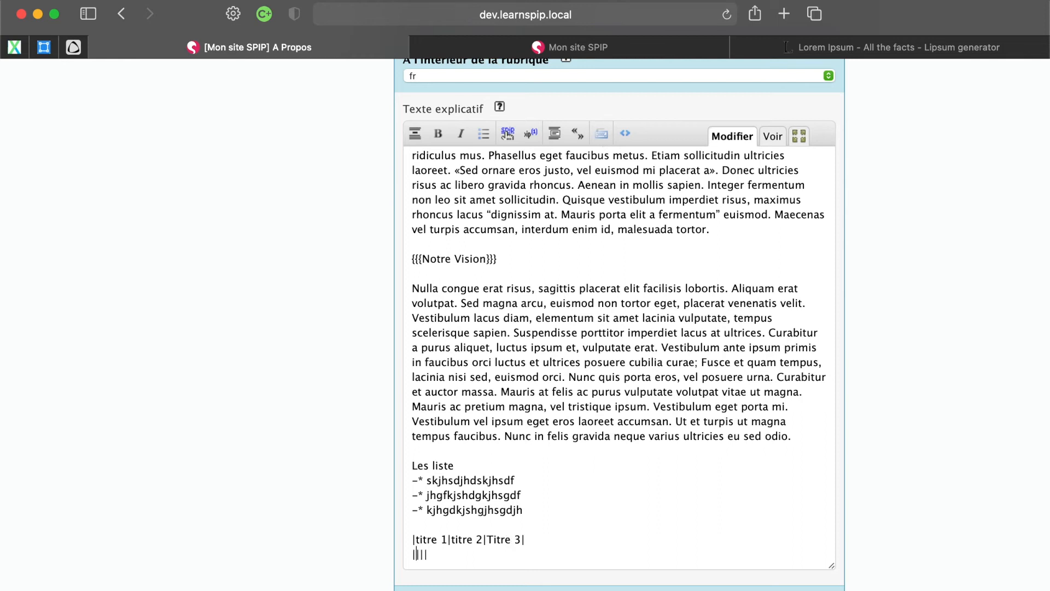
Fill the table's second row with "qysdtiuyqiuqytiuqystdiuyqts qdsqd", "qsdhjgqshjgfqshgqshgq" and "hjgjhgqsdhgfqgqh"
{"action": "type", "text": "qysdtiuyqiuqytiuqystdiuyqts"}
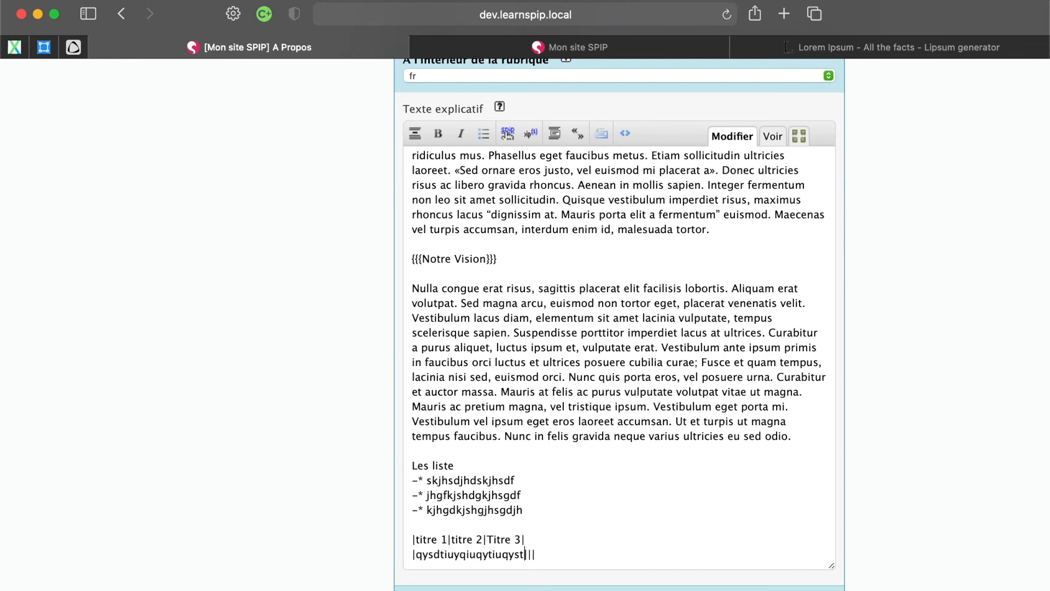
{"action": "type", "text": " qdsqd"}
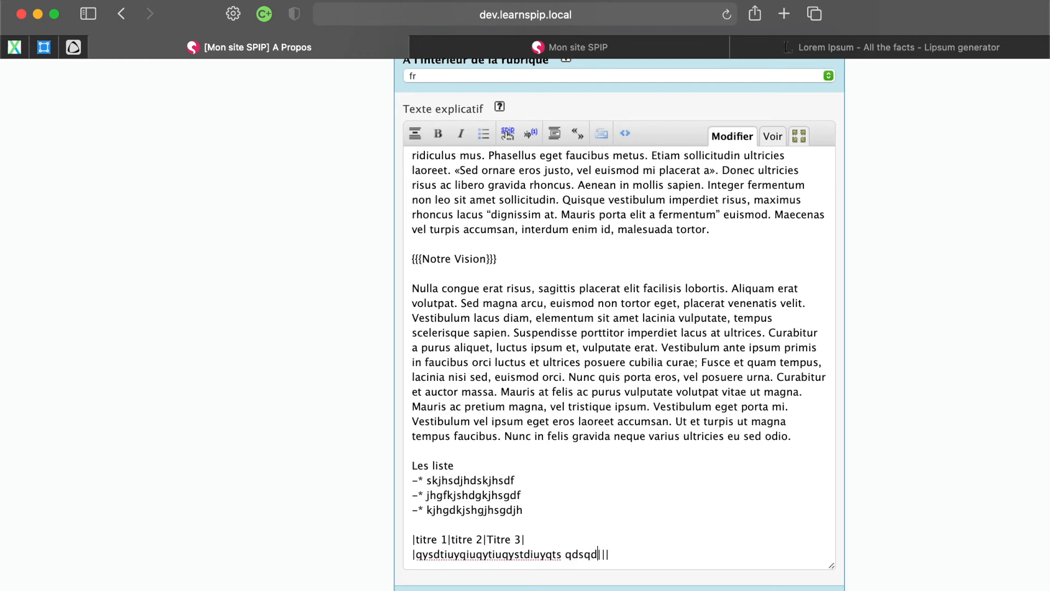
{"action": "key", "text": "Right"}
{"action": "type", "text": "qsdhjgqshjgfqshgqshgq"}
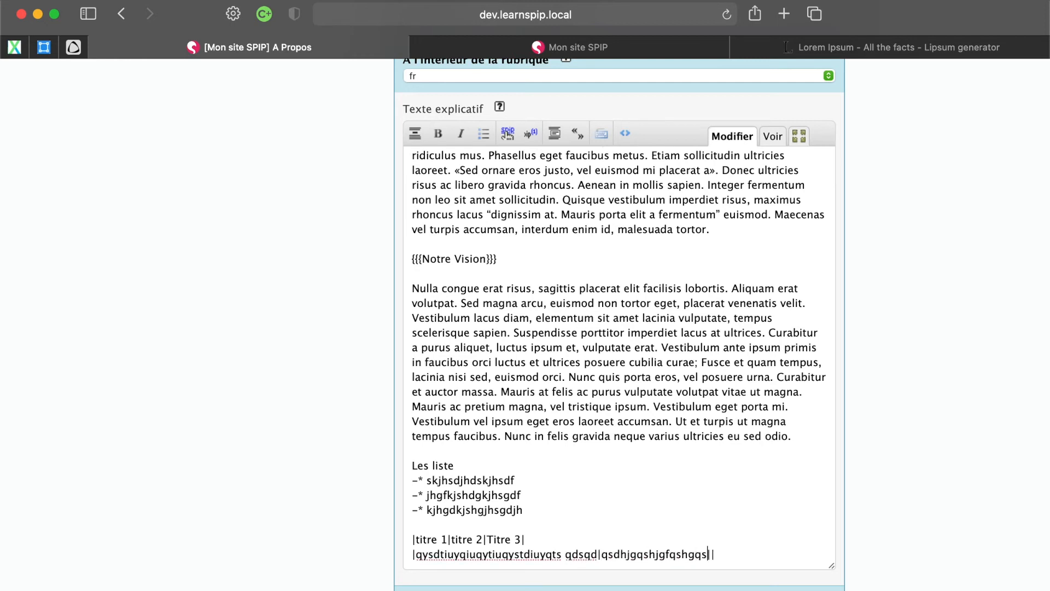
{"action": "key", "text": "Right"}
{"action": "type", "text": "hjgjhgqsdhgfqgh"}
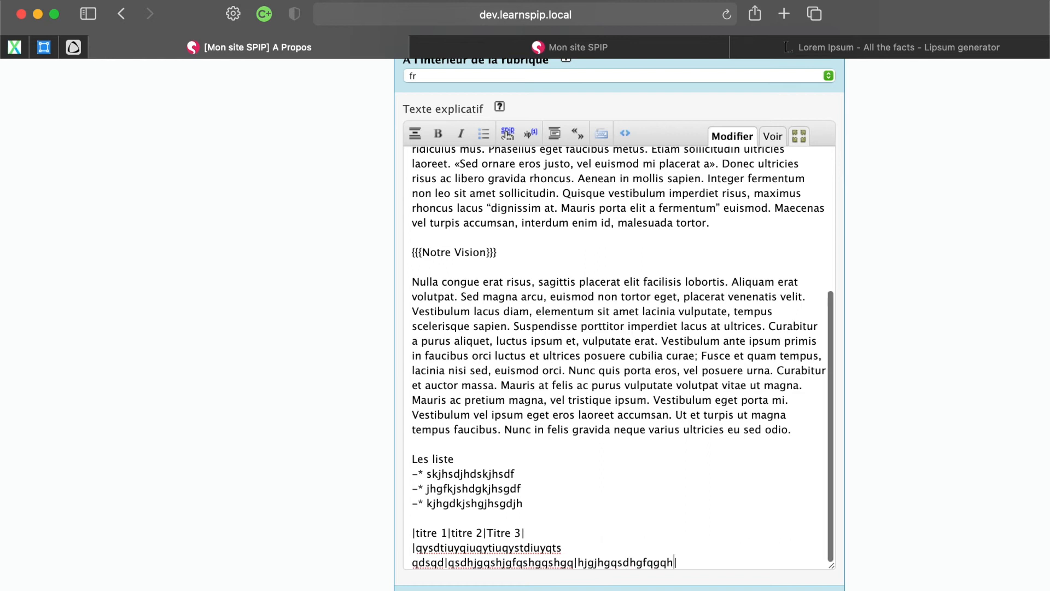
{"action": "scroll", "coordinate": [590, 450], "scroll_direction": "down", "scroll_amount": 1}
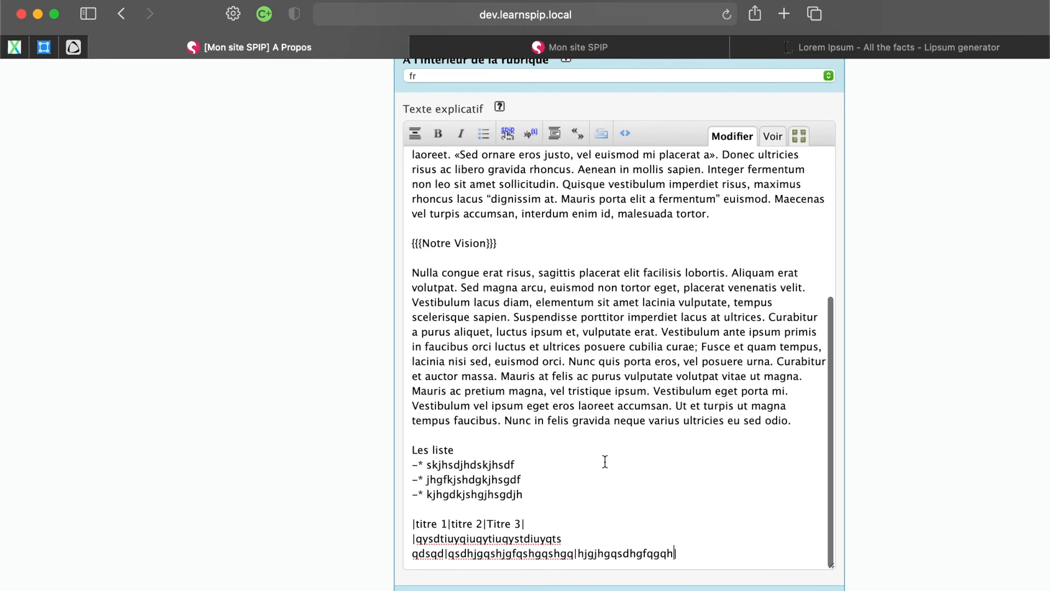
Preview the explanatory text and examine the rendered table, list, headings, link and quoted passages
{"action": "left_click", "coordinate": [772, 136]}
{"action": "scroll", "coordinate": [640, 385], "scroll_direction": "down", "scroll_amount": 10}
{"action": "scroll", "coordinate": [640, 385], "scroll_direction": "down", "scroll_amount": 5}
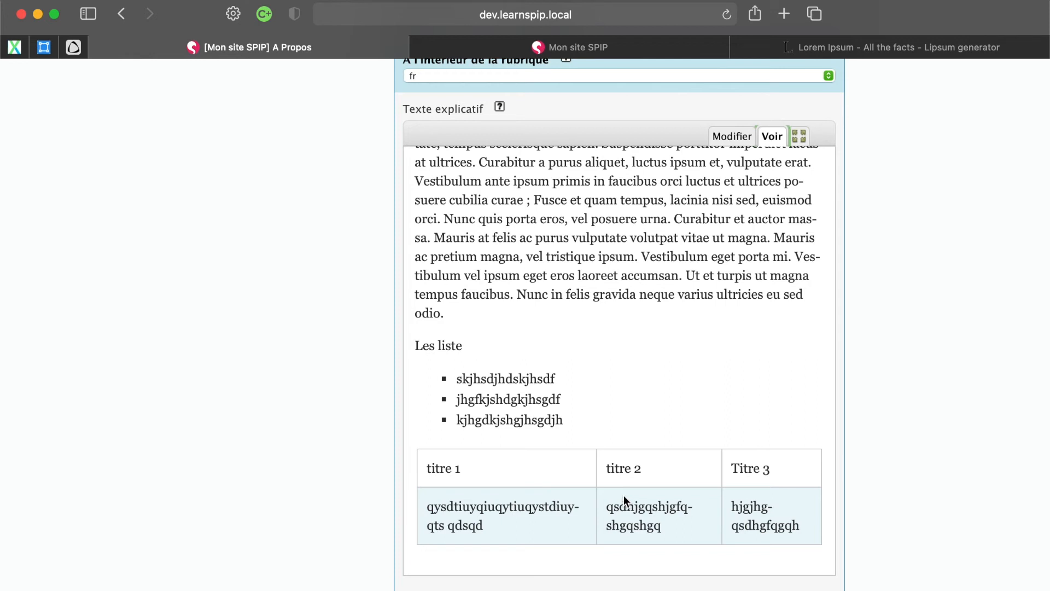
{"action": "scroll", "coordinate": [650, 324], "scroll_direction": "down", "scroll_amount": 3}
{"action": "scroll", "coordinate": [650, 324], "scroll_direction": "up", "scroll_amount": 15}
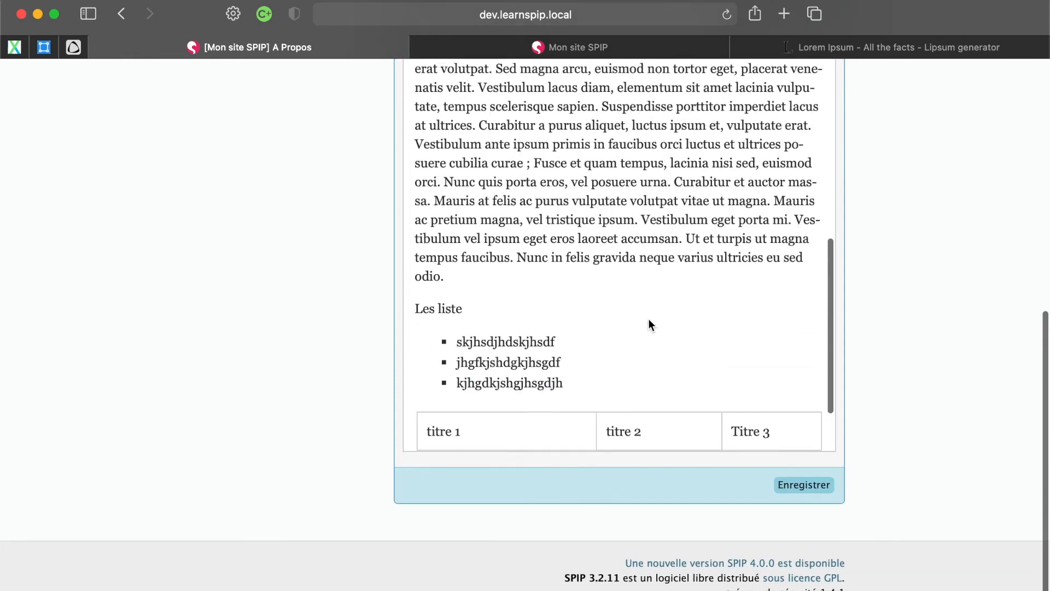
{"action": "scroll", "coordinate": [648, 318], "scroll_direction": "up", "scroll_amount": 10}
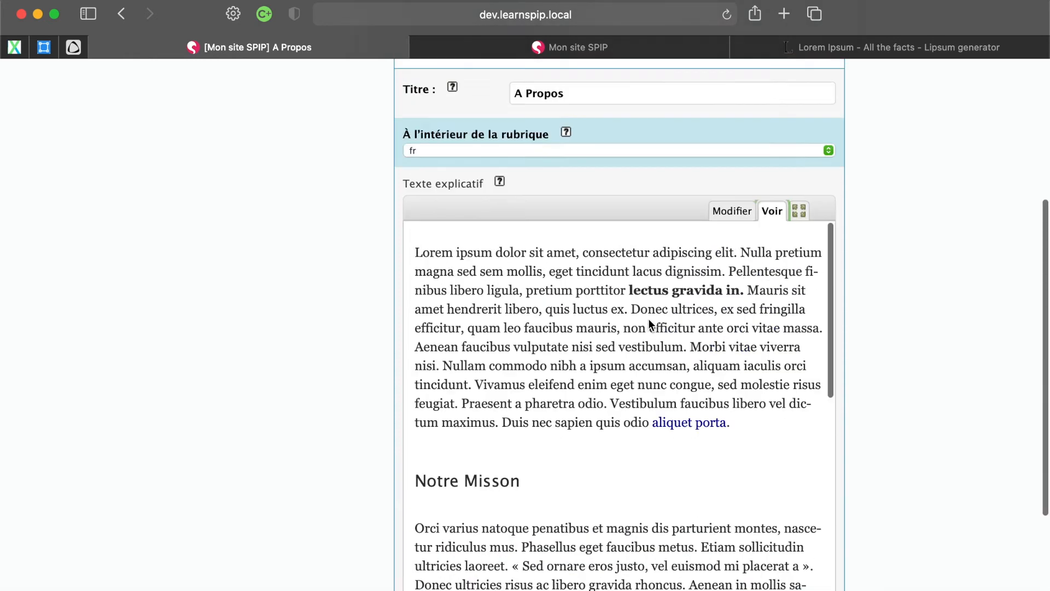
{"action": "scroll", "coordinate": [649, 319], "scroll_direction": "down", "scroll_amount": 3}
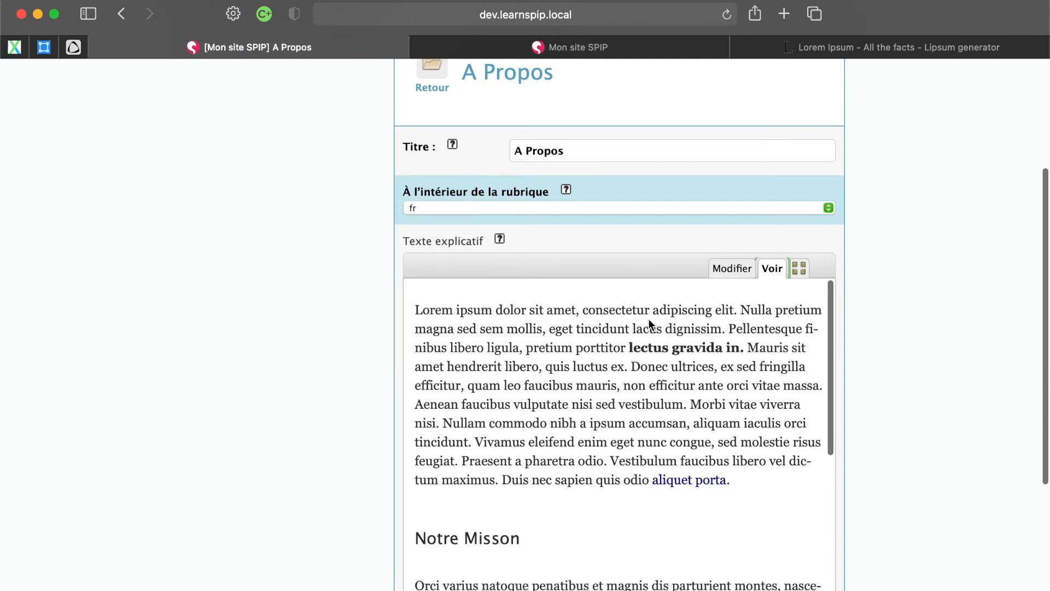
{"action": "scroll", "coordinate": [648, 318], "scroll_direction": "down", "scroll_amount": 10}
{"action": "scroll", "coordinate": [648, 319], "scroll_direction": "down", "scroll_amount": 5}
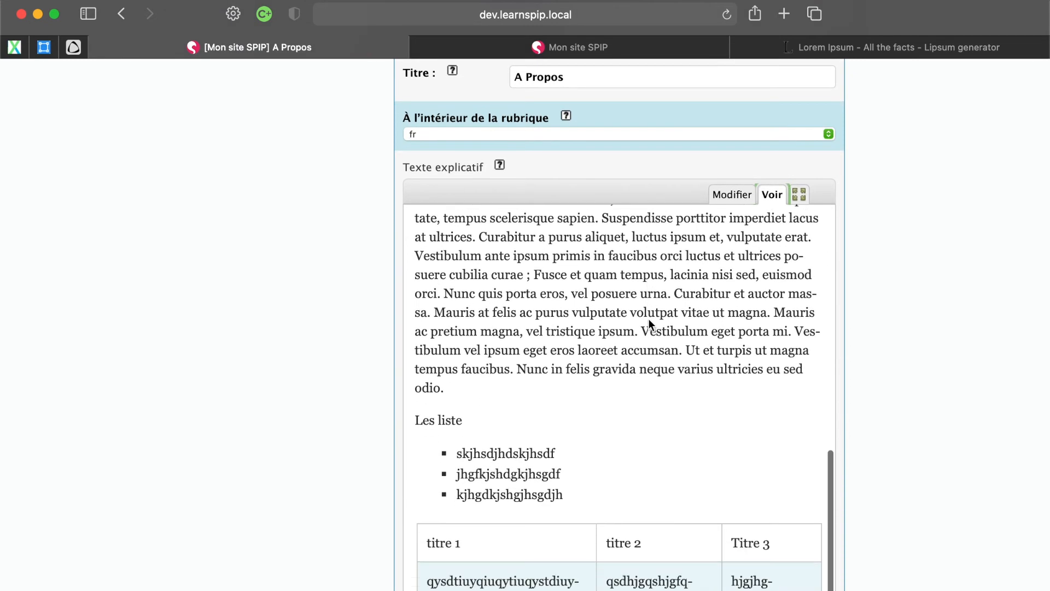
Save the A Propos section and look through its page down to the subsections and articles
{"action": "scroll", "coordinate": [905, 262], "scroll_direction": "down", "scroll_amount": 5}
{"action": "left_click", "coordinate": [809, 485]}
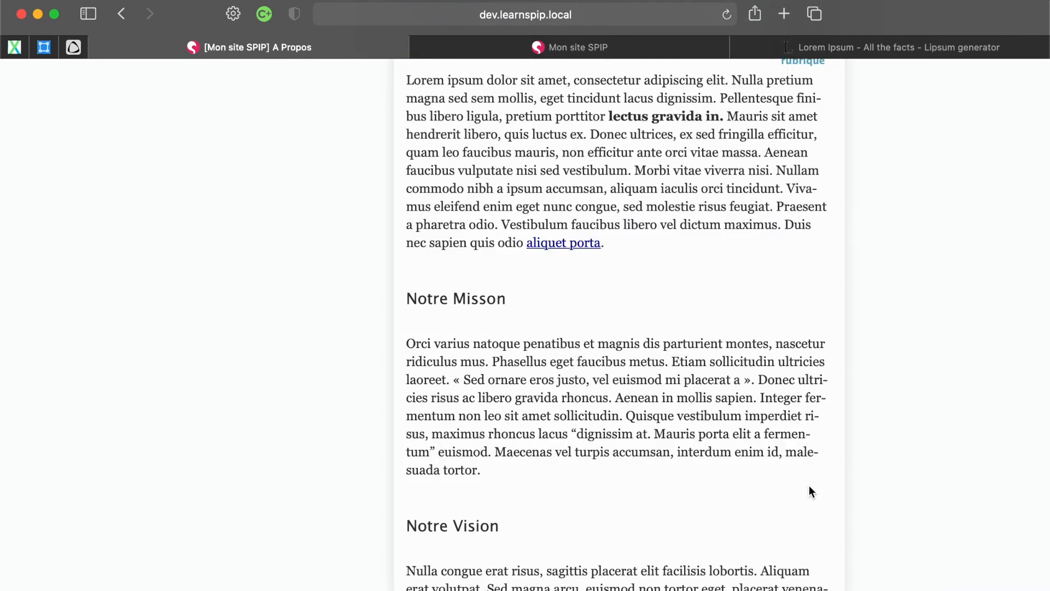
{"action": "scroll", "coordinate": [669, 441], "scroll_direction": "down", "scroll_amount": 15}
{"action": "scroll", "coordinate": [668, 441], "scroll_direction": "down", "scroll_amount": 3}
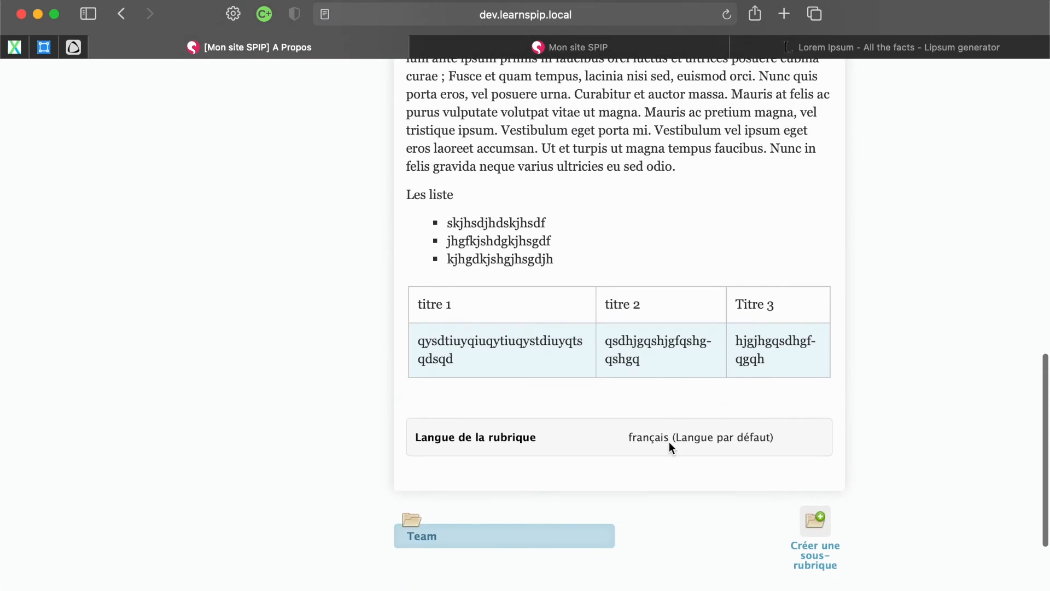
{"action": "scroll", "coordinate": [668, 441], "scroll_direction": "up", "scroll_amount": 15}
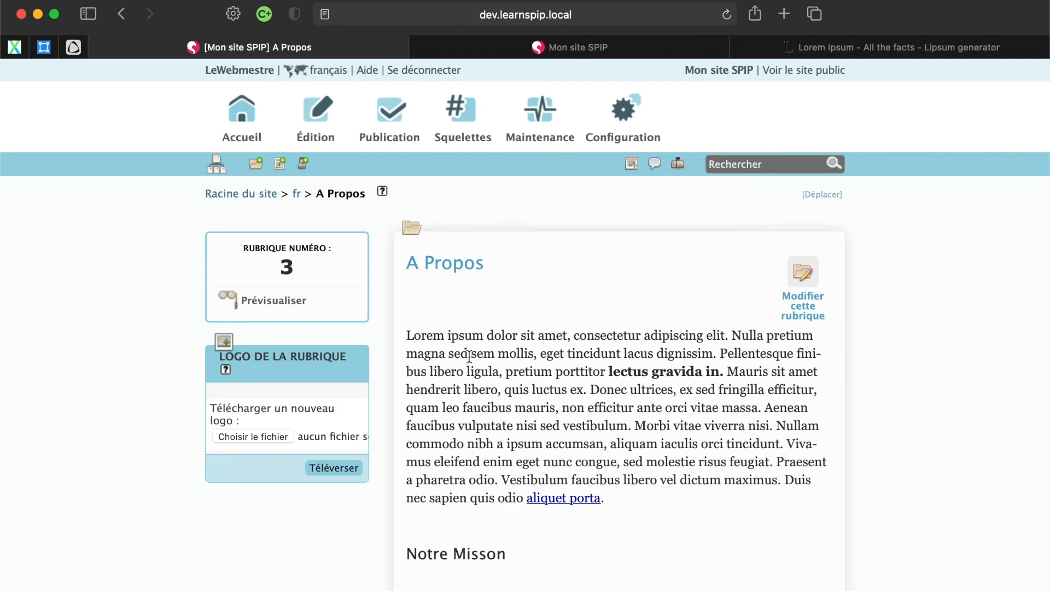
{"action": "scroll", "coordinate": [468, 356], "scroll_direction": "down", "scroll_amount": 20}
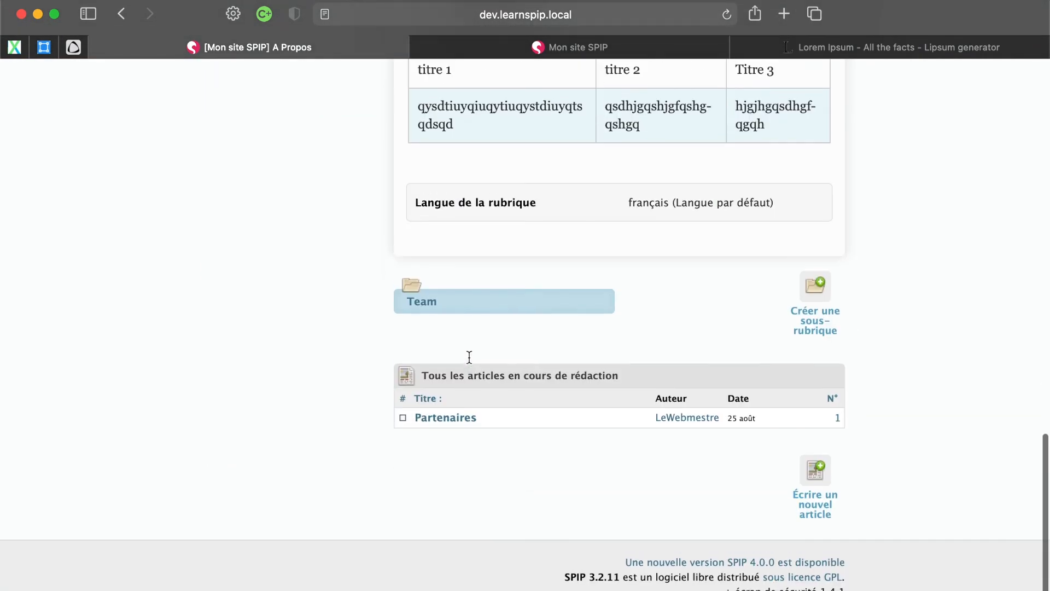
{"action": "scroll", "coordinate": [469, 356], "scroll_direction": "up", "scroll_amount": 12}
{"action": "scroll", "coordinate": [468, 356], "scroll_direction": "up", "scroll_amount": 8}
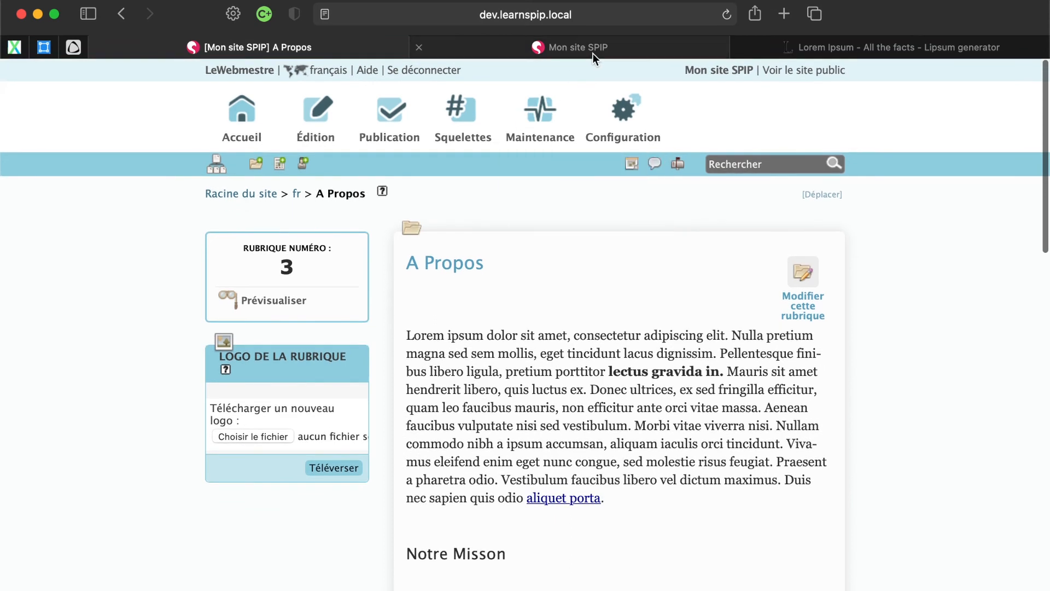
Reload the public site's home page to check for the new content, and return to the A Propos section
{"action": "left_click", "coordinate": [593, 50]}
{"action": "left_click", "coordinate": [726, 14]}
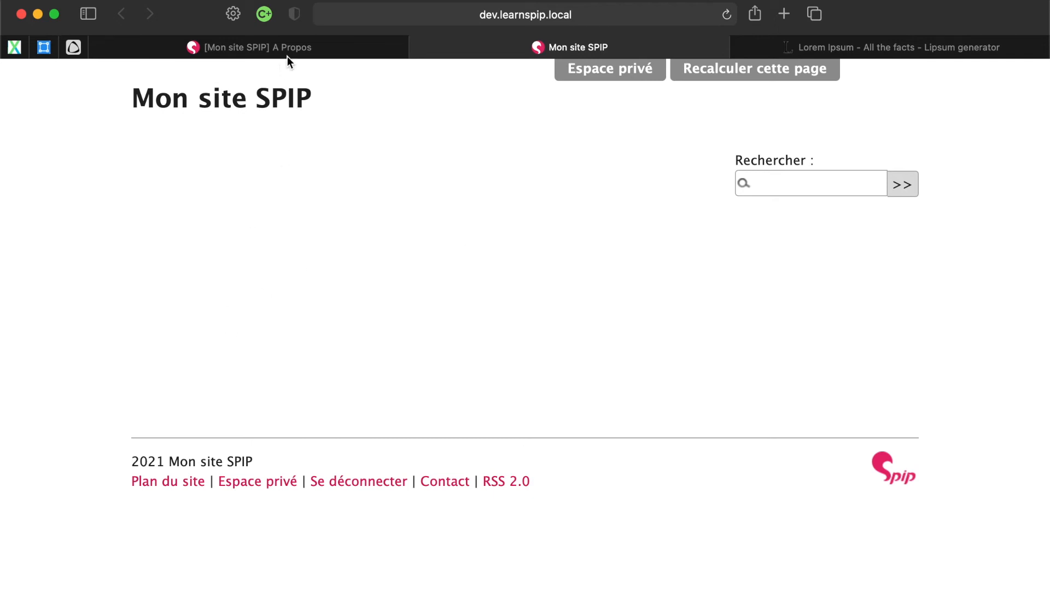
{"action": "left_click", "coordinate": [298, 48]}
{"action": "scroll", "coordinate": [158, 459], "scroll_direction": "down", "scroll_amount": 8}
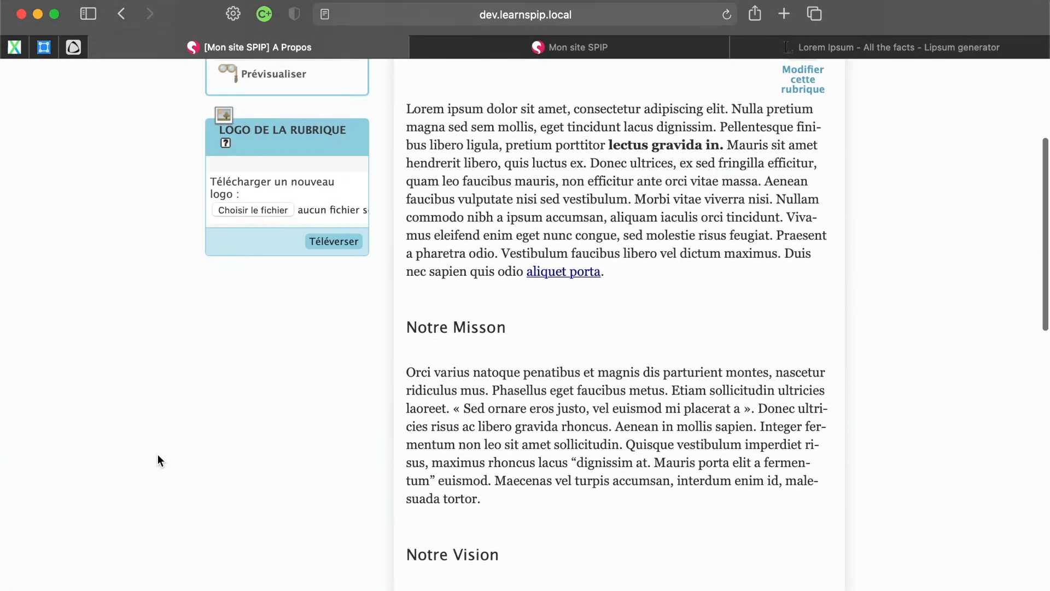
{"action": "scroll", "coordinate": [158, 458], "scroll_direction": "up", "scroll_amount": 8}
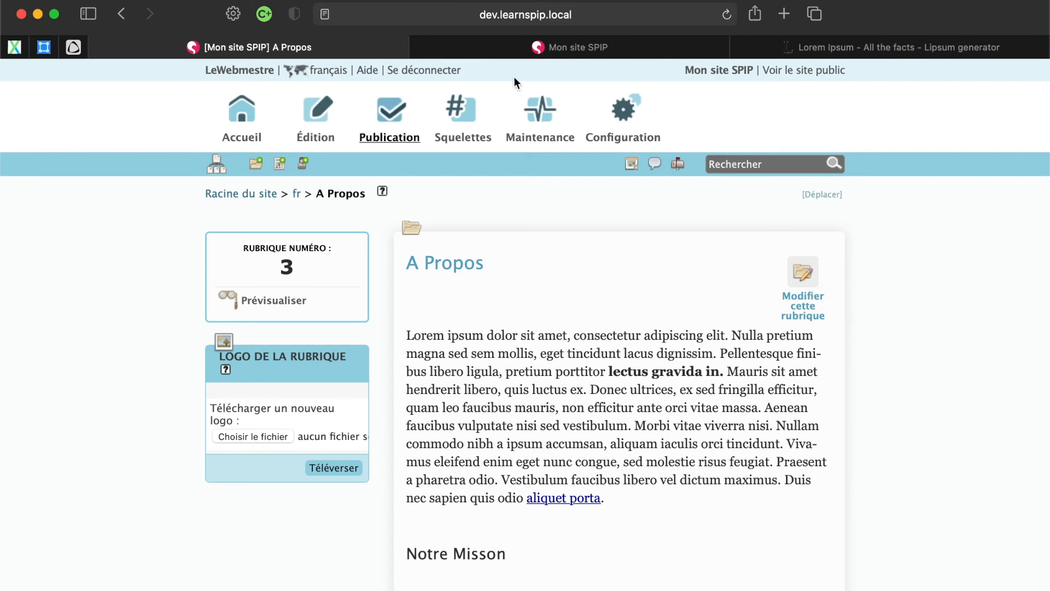
Copy the three generated paragraphs from the Lorem Ipsum page
{"action": "left_click", "coordinate": [864, 48]}
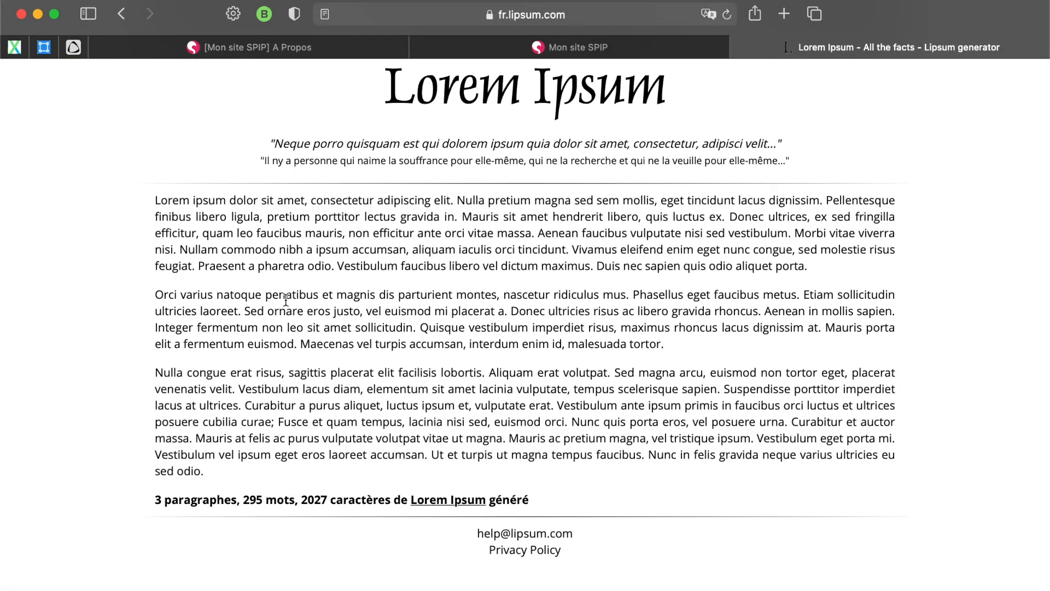
{"action": "left_click", "coordinate": [155, 202]}
{"action": "left_click_drag", "start_coordinate": [156, 202], "coordinate": [211, 468]}
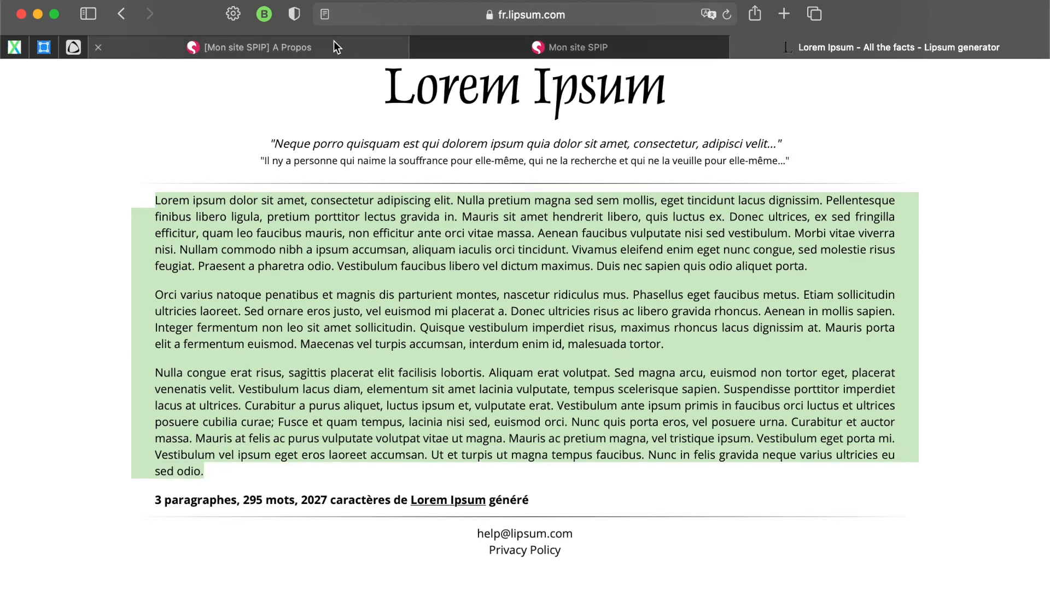
Open the Blog subsection of "fr" in the private area and start a new article in it
{"action": "left_click", "coordinate": [317, 47]}
{"action": "mouse_move", "coordinate": [218, 166]}
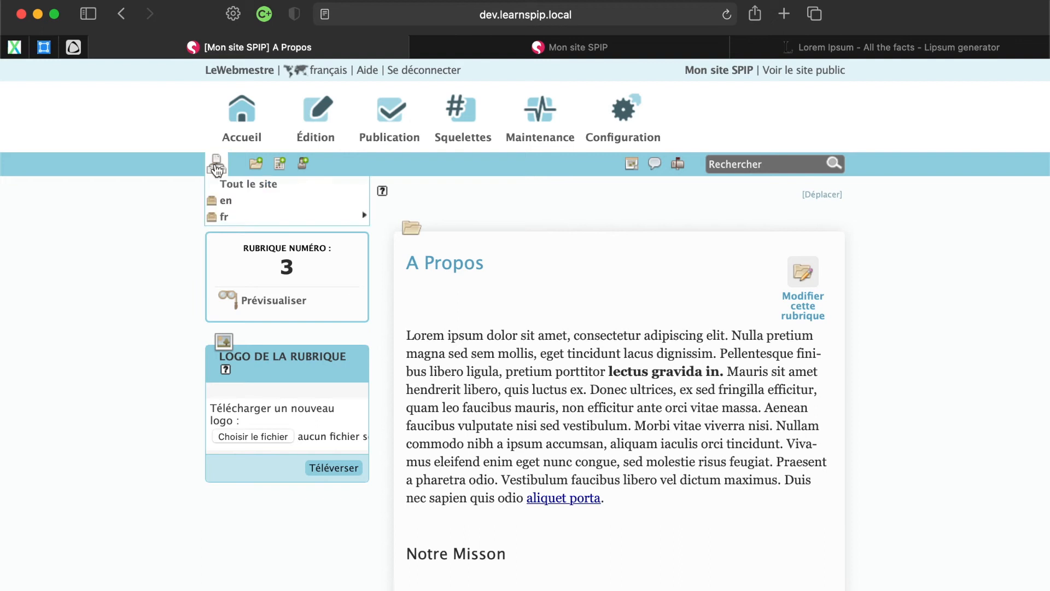
{"action": "mouse_move", "coordinate": [222, 217]}
{"action": "mouse_move", "coordinate": [292, 233]}
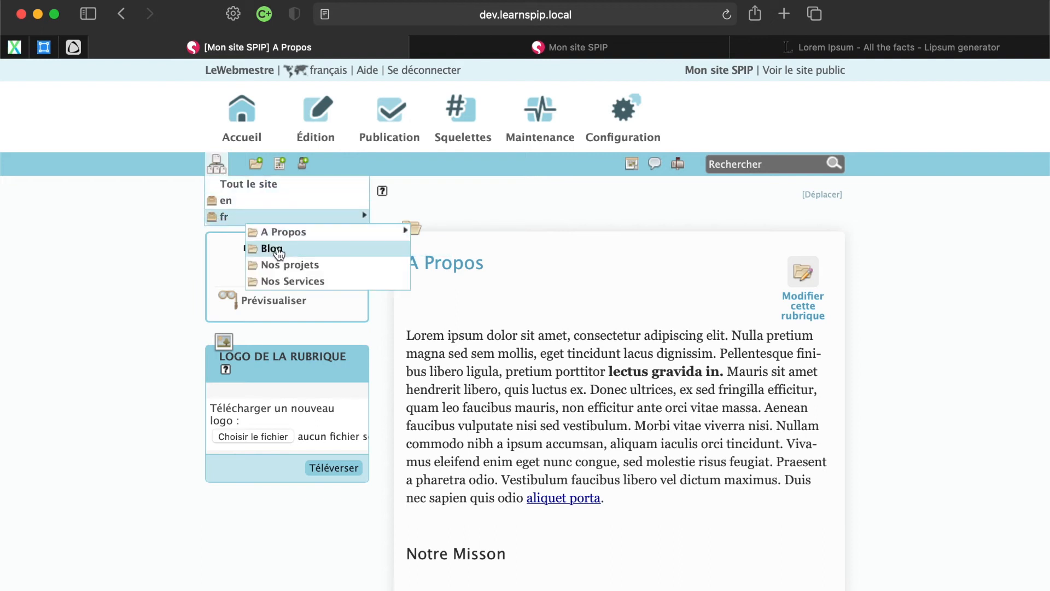
{"action": "left_click", "coordinate": [271, 250]}
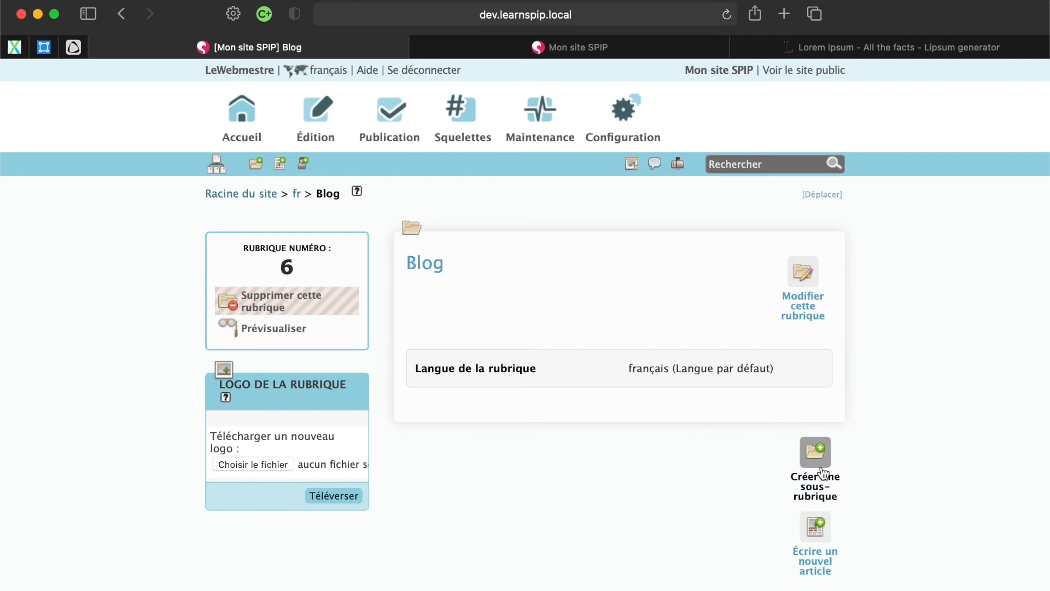
{"action": "left_click", "coordinate": [814, 531]}
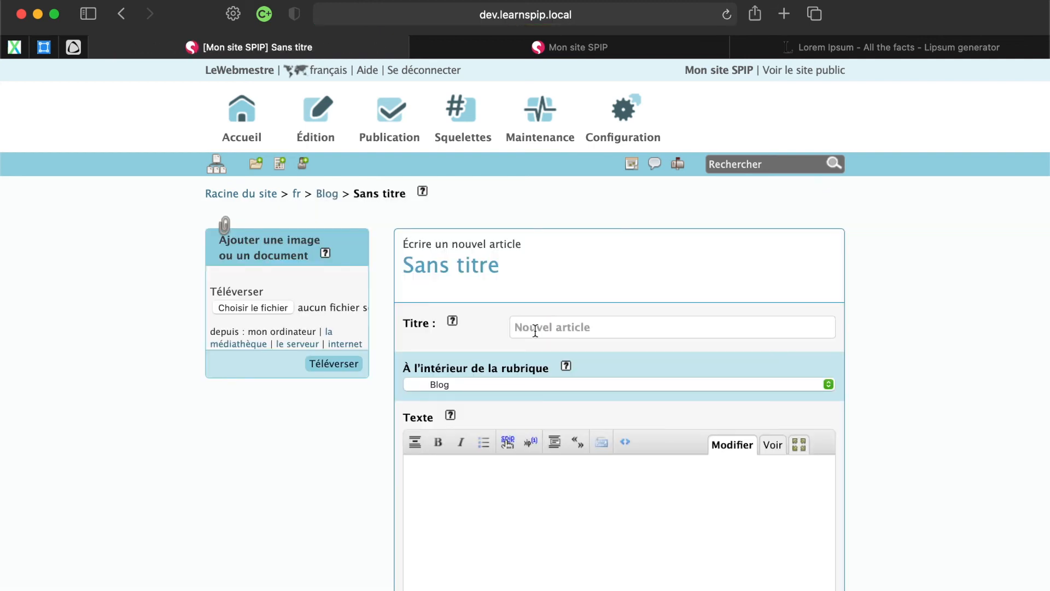
Title the article "Article de blog 1", paste the copied Lorem Ipsum paragraphs as its text, and save it
{"action": "left_click", "coordinate": [536, 330]}
{"action": "type", "text": "Article de blog 1"}
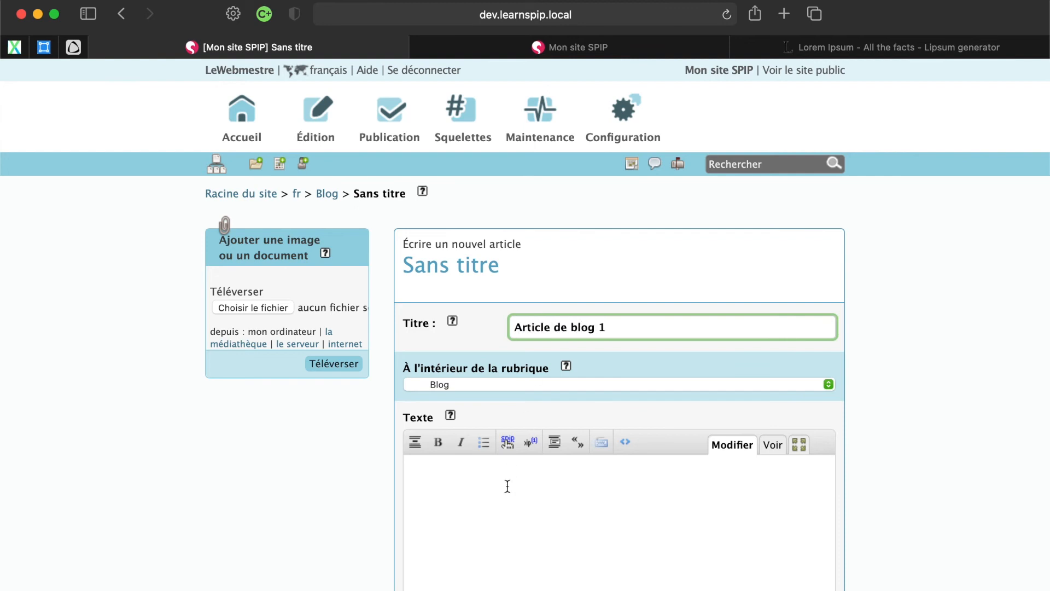
{"action": "left_click", "coordinate": [507, 487]}
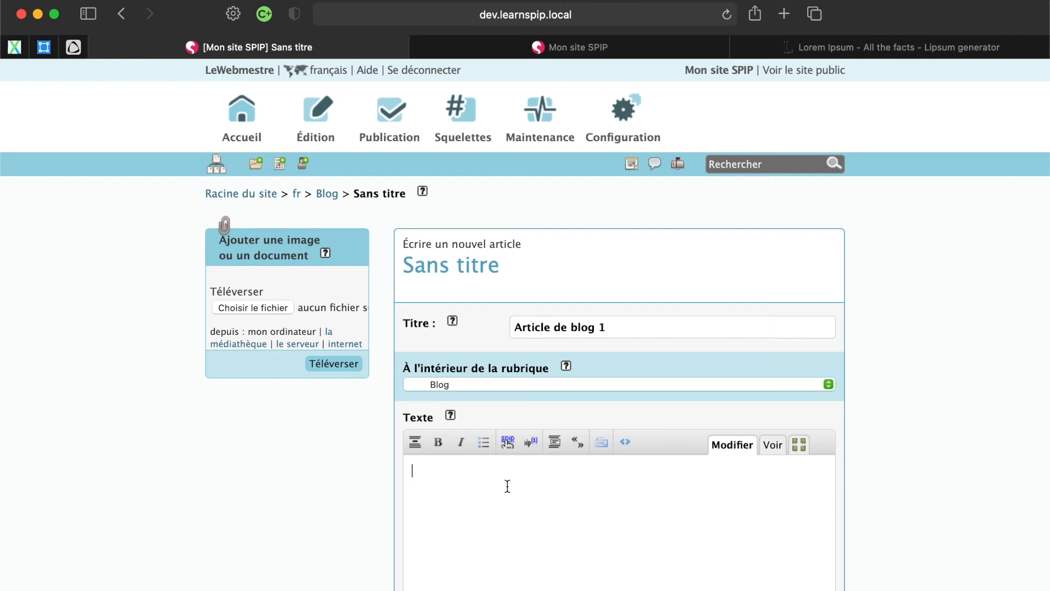
{"action": "key", "text": "super+v"}
{"action": "left_click", "coordinate": [821, 486]}
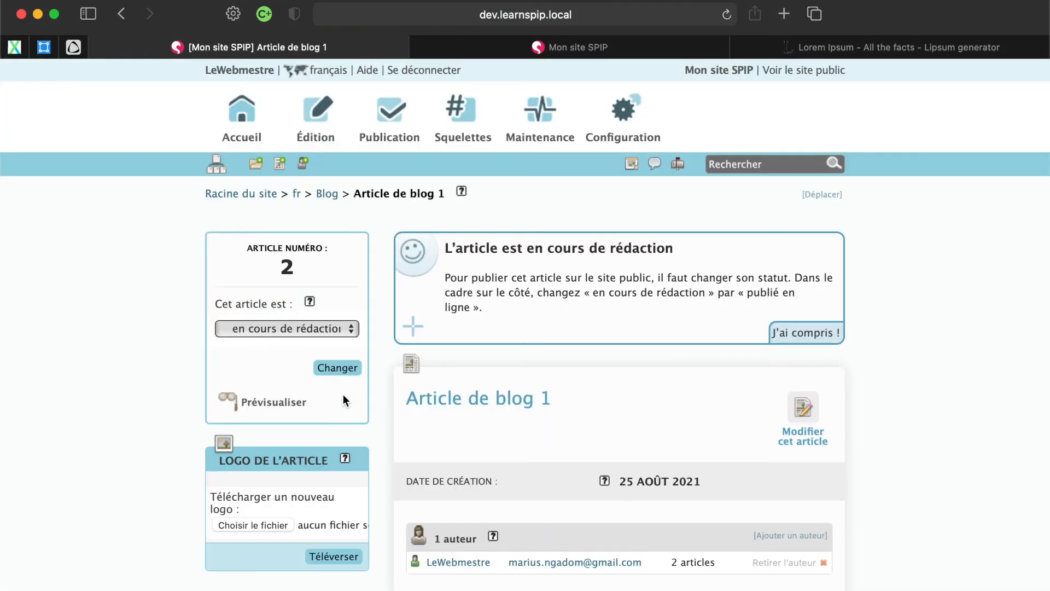
Change the status of "Article de blog 1" to "publié en ligne" and apply it
{"action": "left_click", "coordinate": [328, 328]}
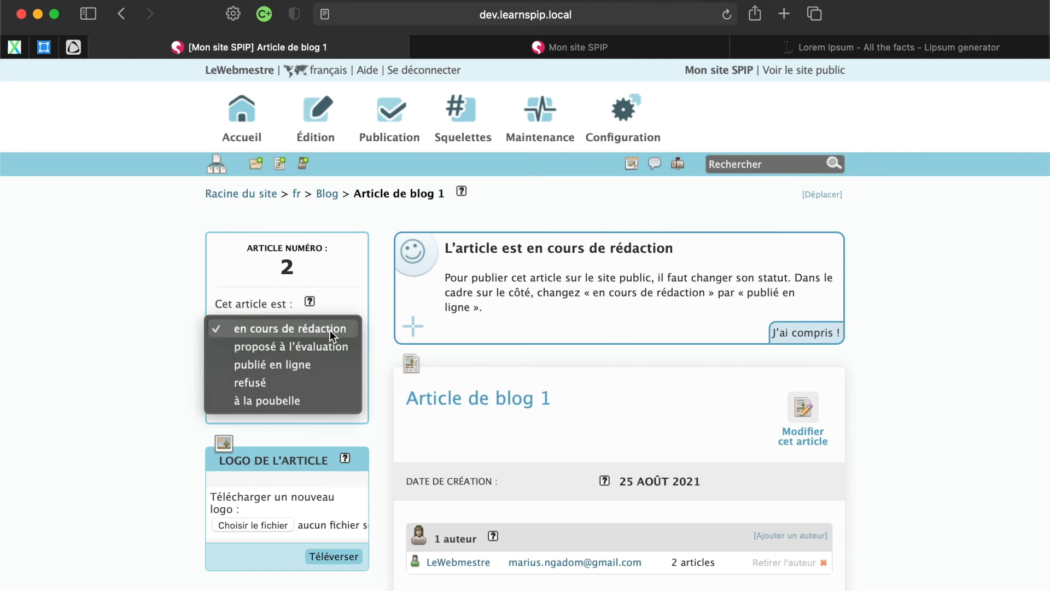
{"action": "left_click", "coordinate": [307, 366]}
{"action": "left_click", "coordinate": [350, 369]}
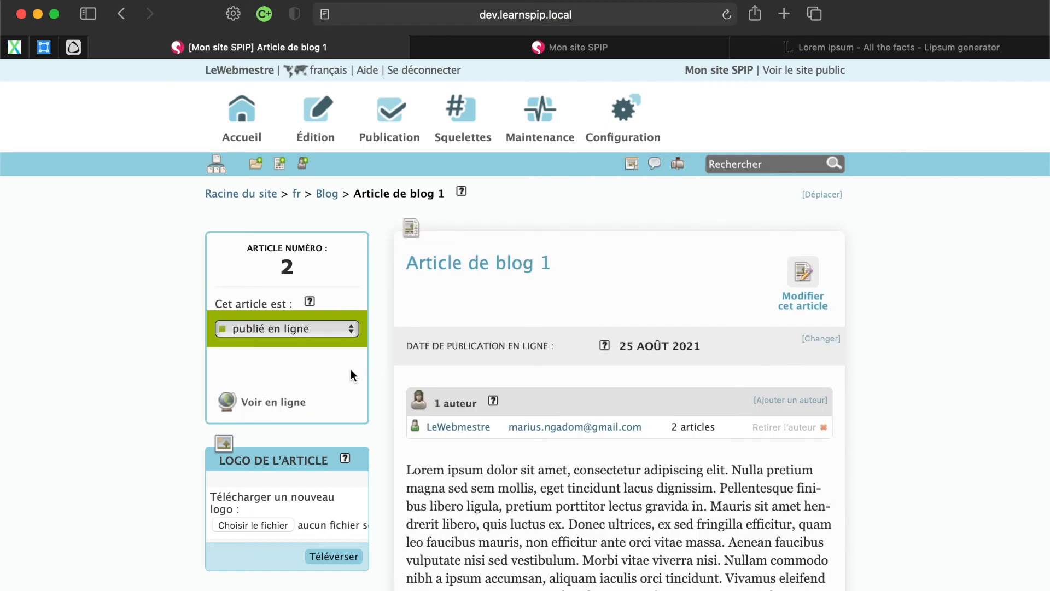
{"action": "scroll", "coordinate": [148, 356], "scroll_direction": "down", "scroll_amount": 4}
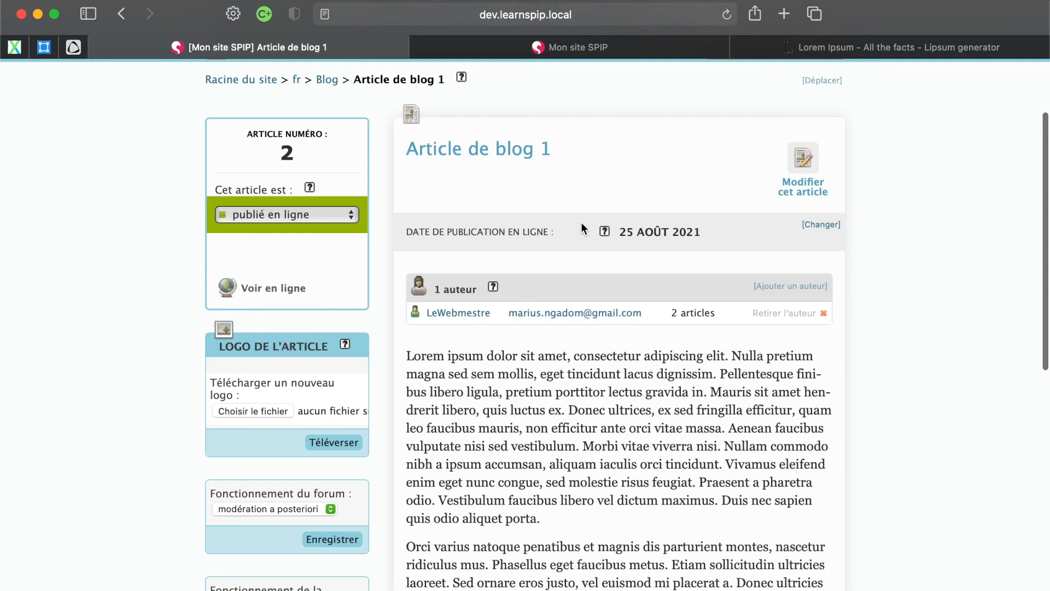
Reload the public site's home page, open "Article de blog 1" there and review the whole page down to its comment form
{"action": "left_click", "coordinate": [551, 46]}
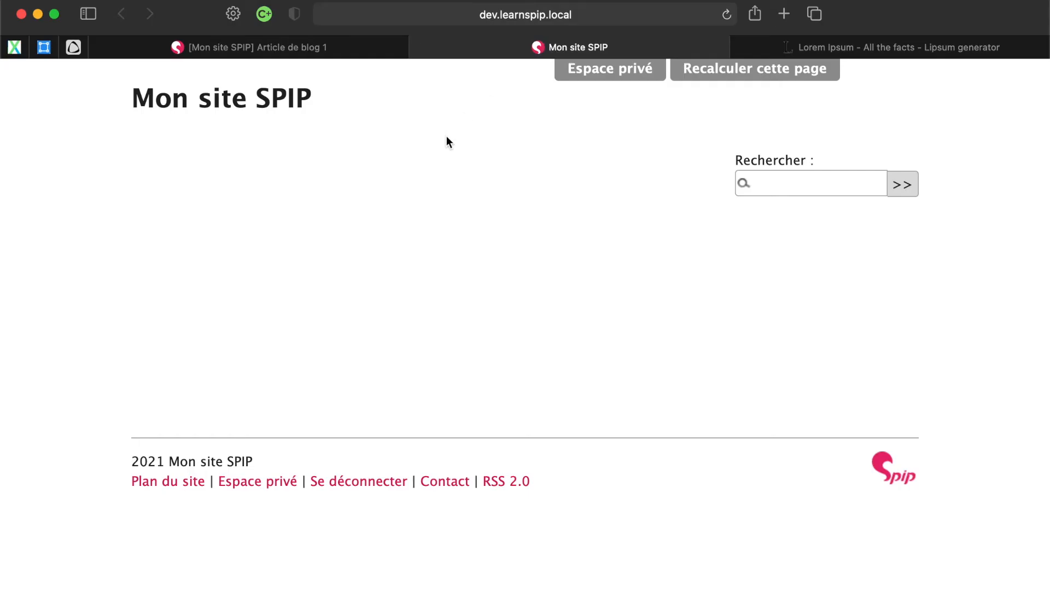
{"action": "left_click", "coordinate": [727, 16]}
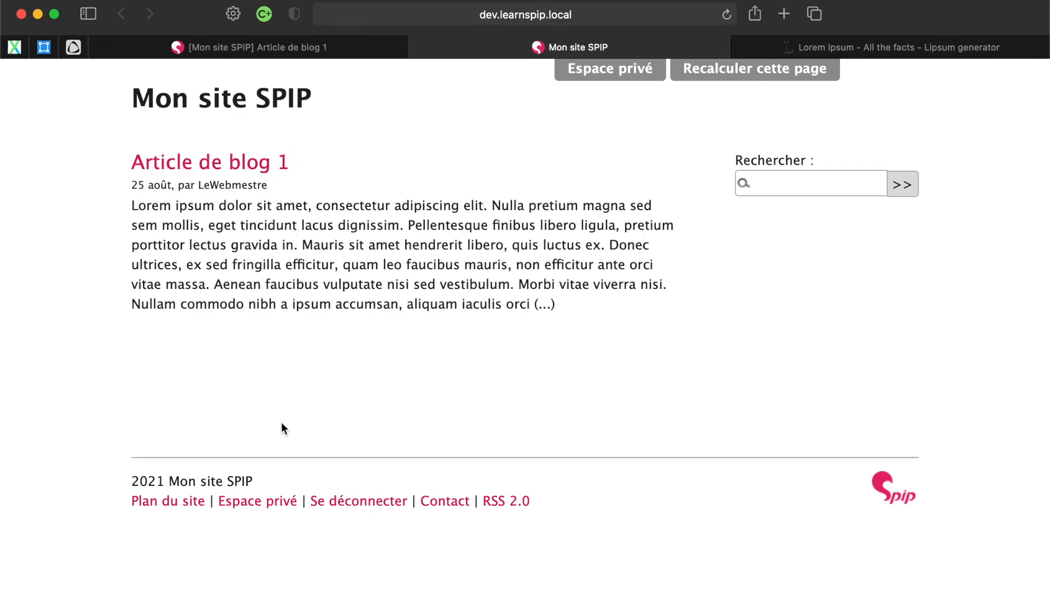
{"action": "left_click", "coordinate": [242, 164]}
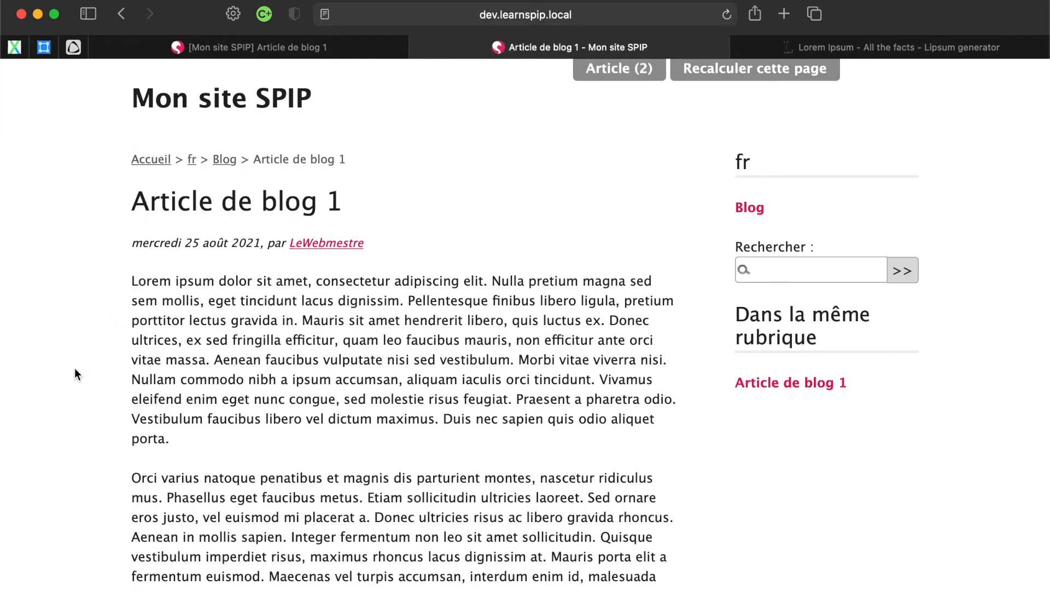
{"action": "scroll", "coordinate": [74, 368], "scroll_direction": "down", "scroll_amount": 3}
{"action": "scroll", "coordinate": [75, 369], "scroll_direction": "down", "scroll_amount": 15}
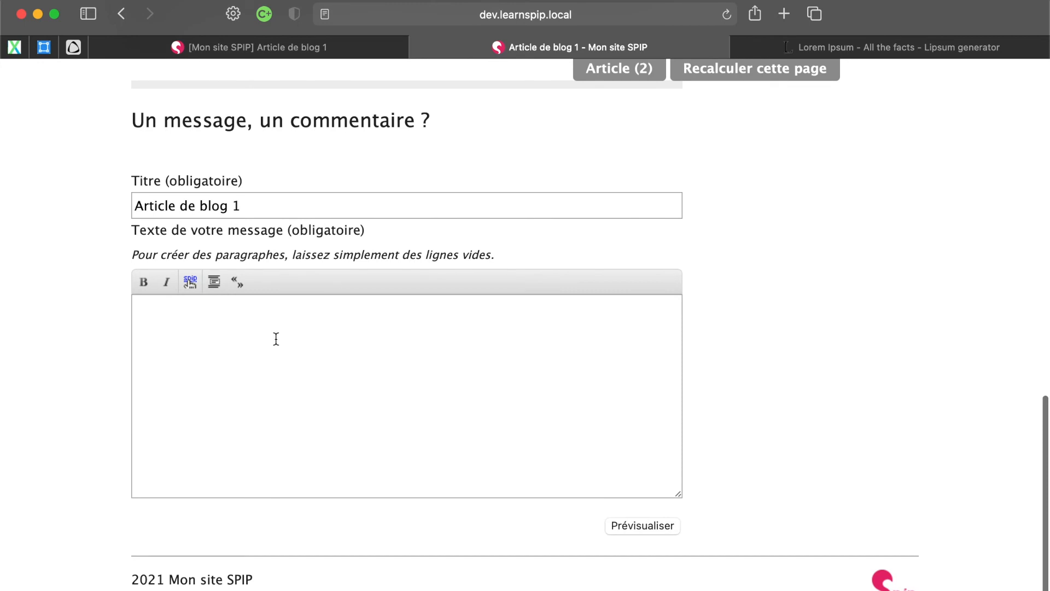
{"action": "scroll", "coordinate": [276, 363], "scroll_direction": "up", "scroll_amount": 18}
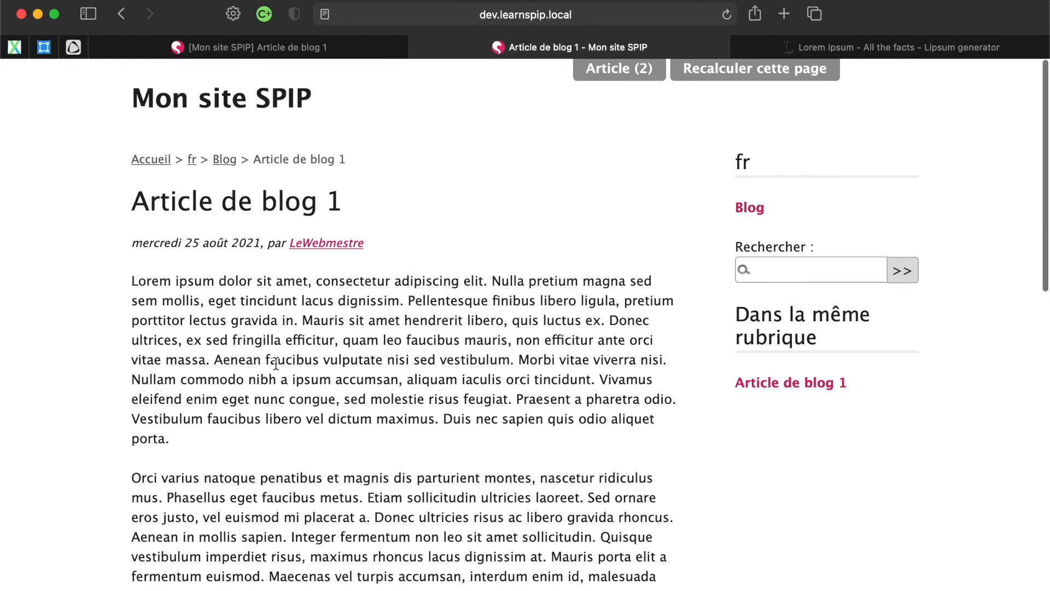
Set the forum option of "Article de blog 1" to "pas de forum" in the private area and save it
{"action": "left_click", "coordinate": [306, 46]}
{"action": "scroll", "coordinate": [163, 344], "scroll_direction": "down", "scroll_amount": 5}
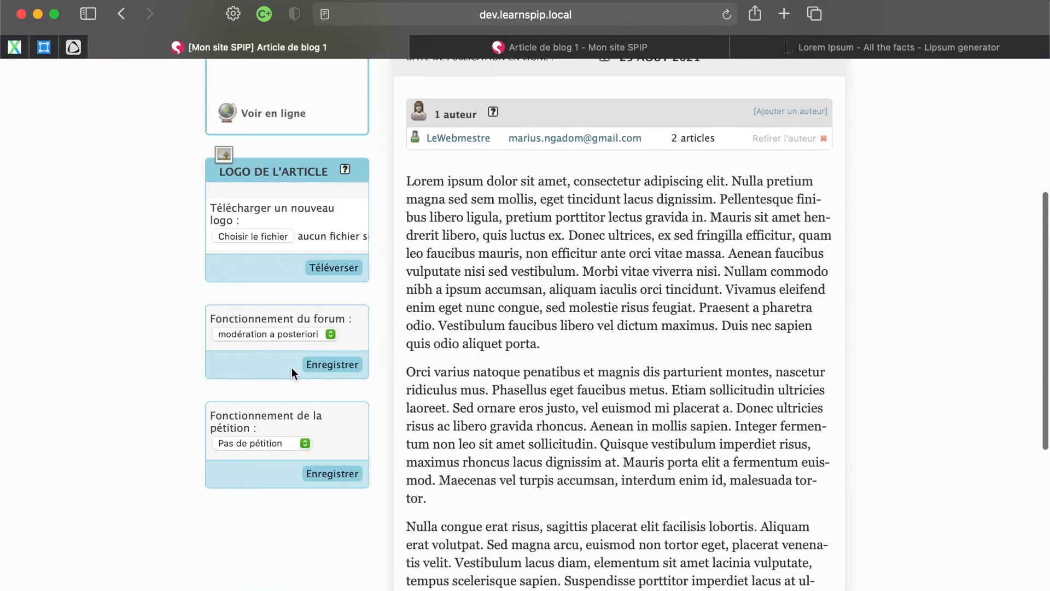
{"action": "scroll", "coordinate": [200, 358], "scroll_direction": "up", "scroll_amount": 3}
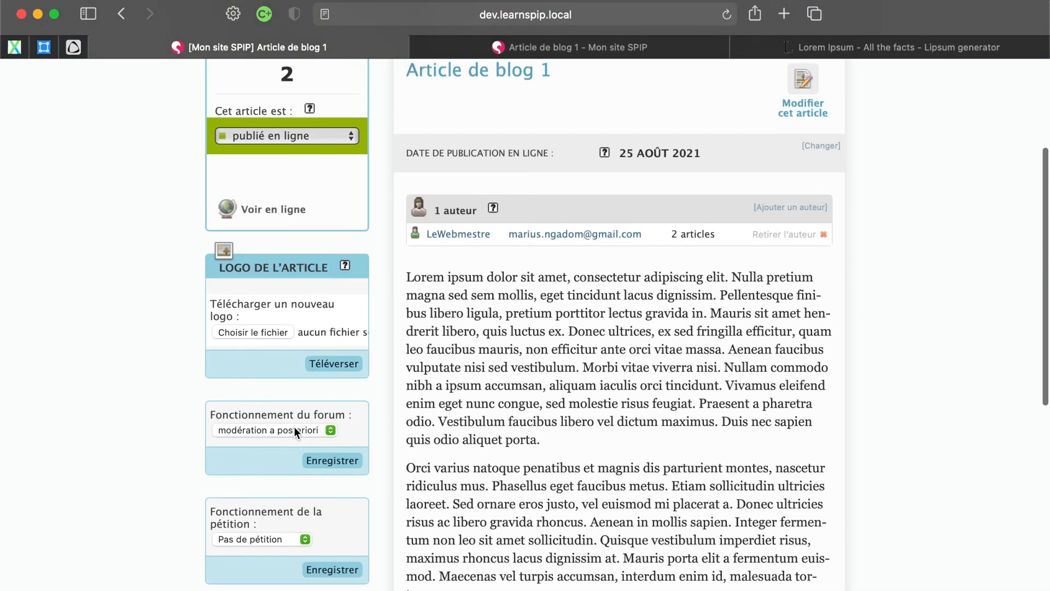
{"action": "left_click", "coordinate": [330, 431]}
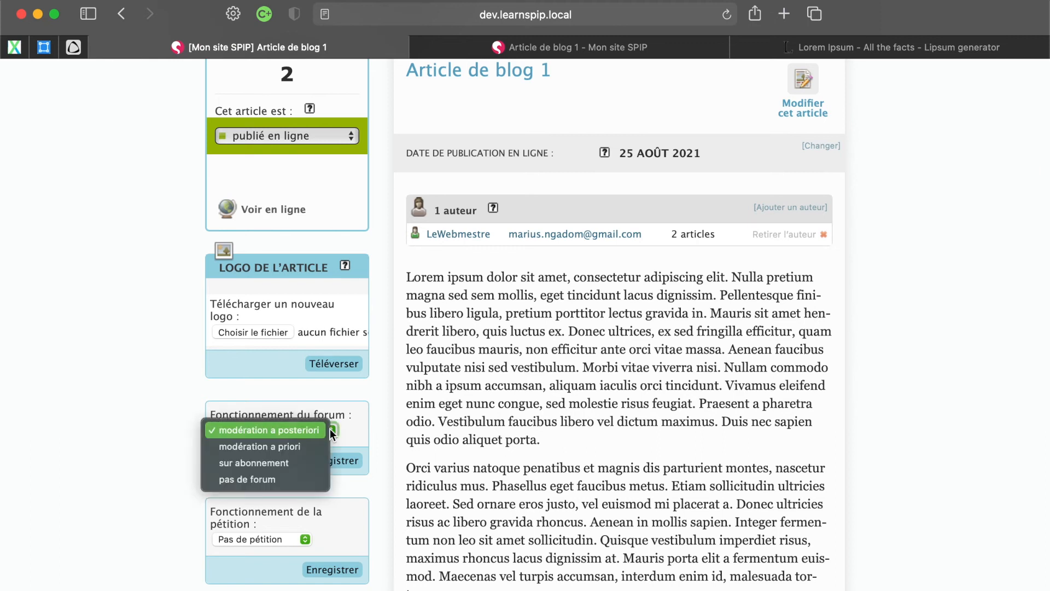
{"action": "left_click", "coordinate": [295, 481]}
{"action": "left_click", "coordinate": [333, 455]}
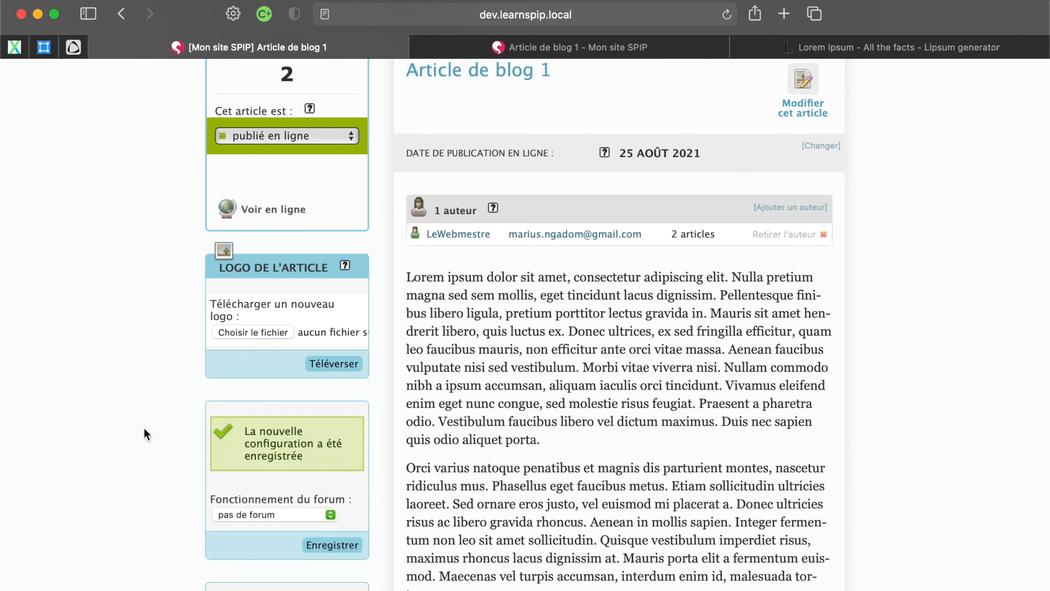
Reload the public page of "Article de blog 1" and check the end of the page for the comment form
{"action": "left_click", "coordinate": [563, 51]}
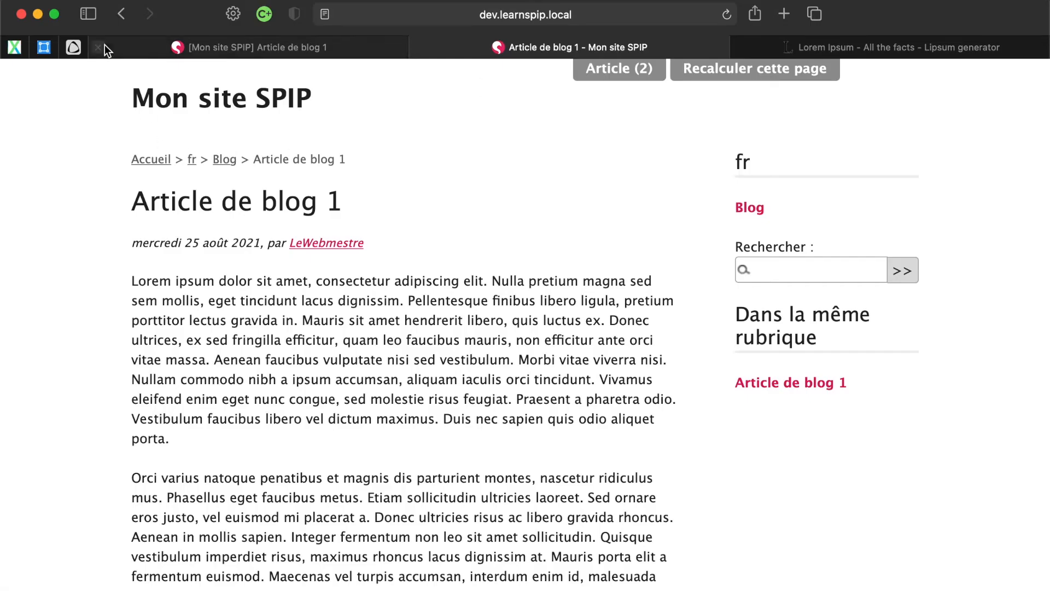
{"action": "left_click", "coordinate": [726, 15]}
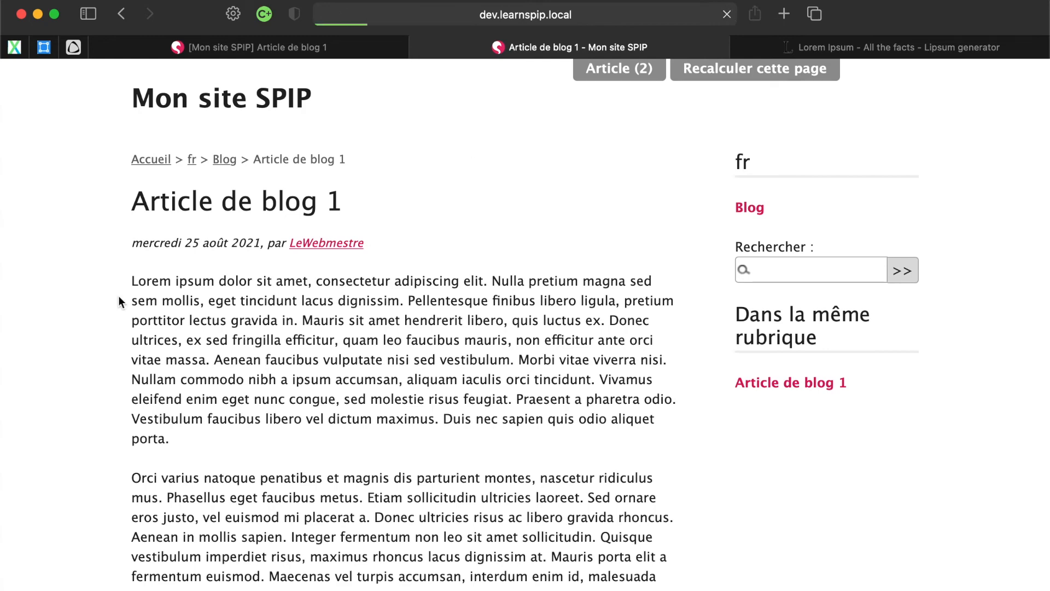
{"action": "scroll", "coordinate": [61, 296], "scroll_direction": "down", "scroll_amount": 10}
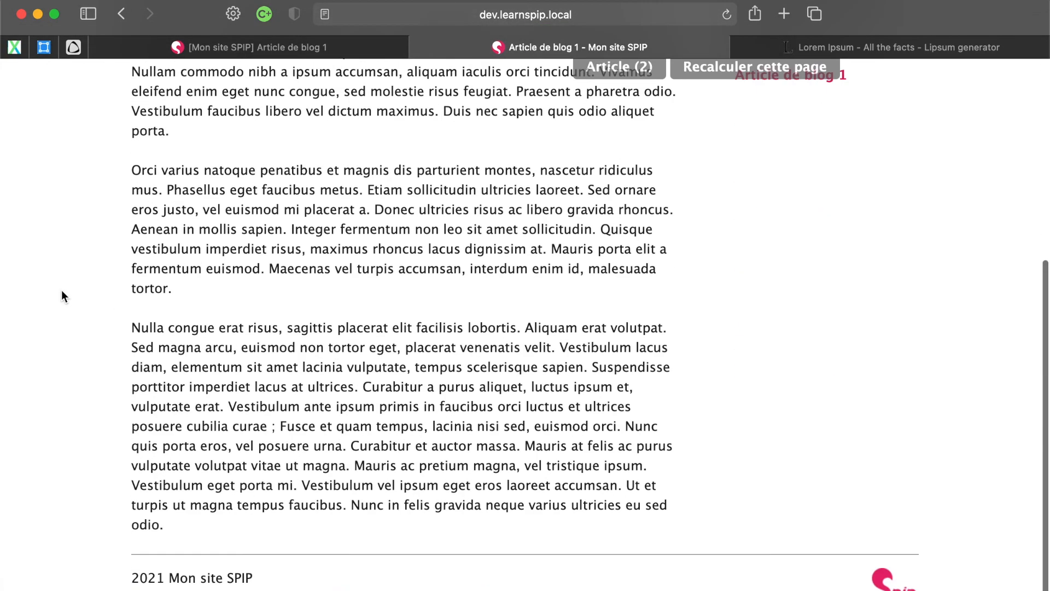
{"action": "scroll", "coordinate": [62, 296], "scroll_direction": "up", "scroll_amount": 10}
{"action": "scroll", "coordinate": [62, 295], "scroll_direction": "down", "scroll_amount": 10}
Return to the private area, open the Blog subsection and start another new article in it
{"action": "left_click", "coordinate": [256, 47]}
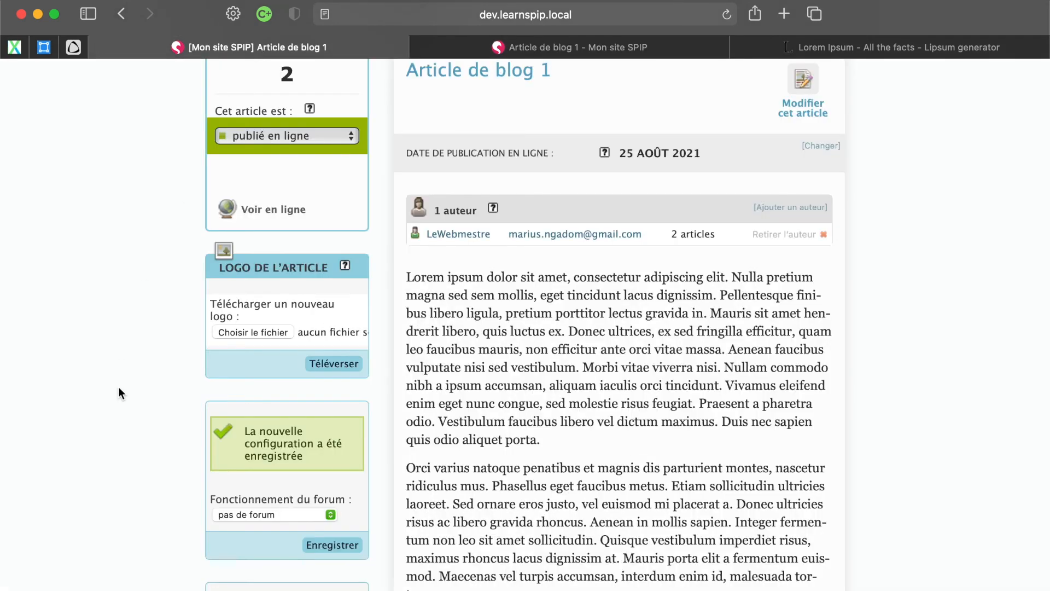
{"action": "scroll", "coordinate": [119, 388], "scroll_direction": "down", "scroll_amount": 8}
{"action": "scroll", "coordinate": [119, 389], "scroll_direction": "up", "scroll_amount": 10}
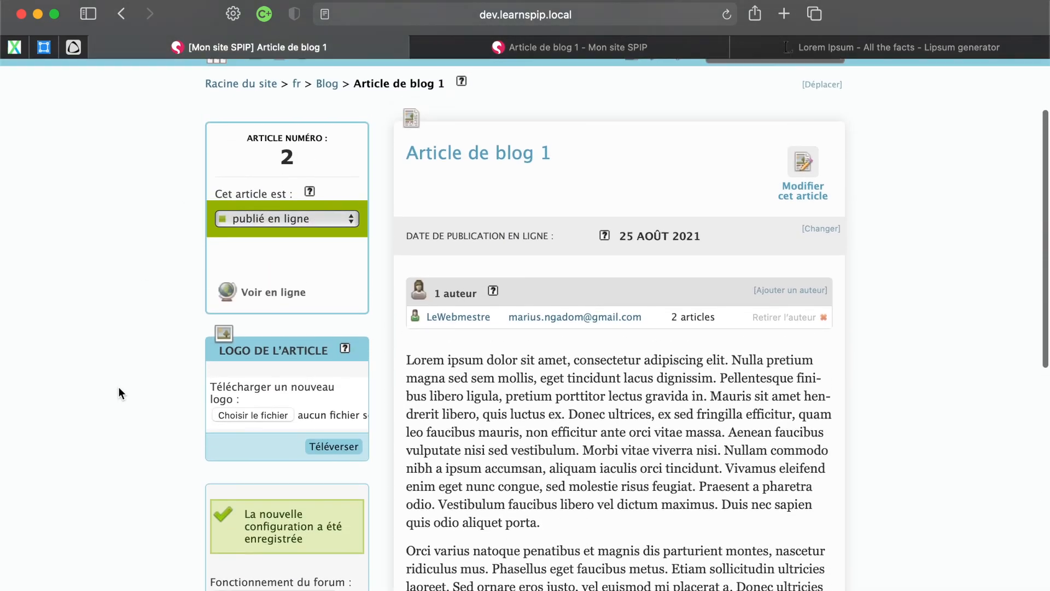
{"action": "scroll", "coordinate": [118, 387], "scroll_direction": "up", "scroll_amount": 2}
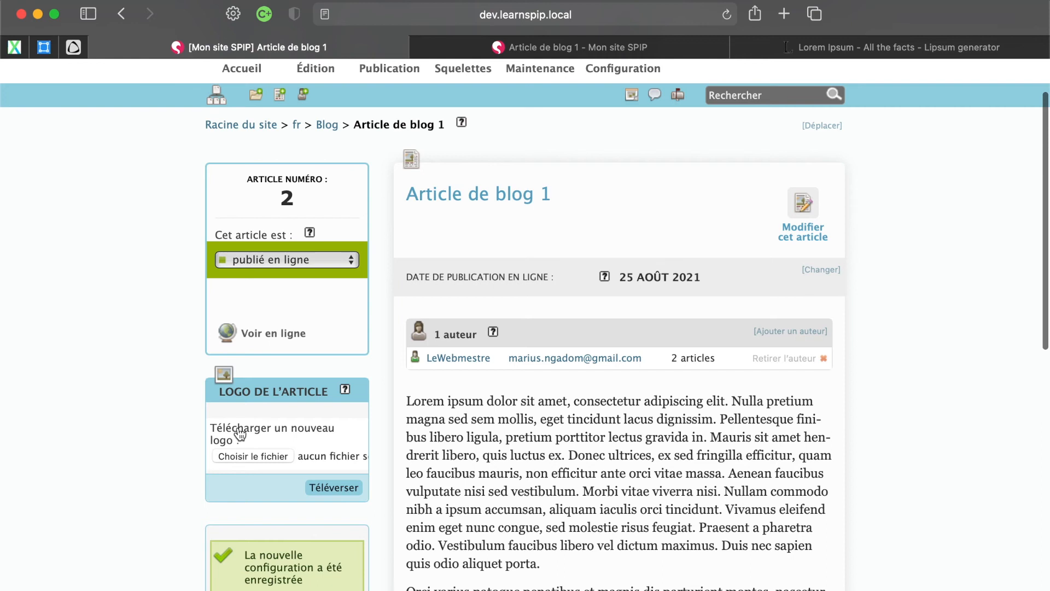
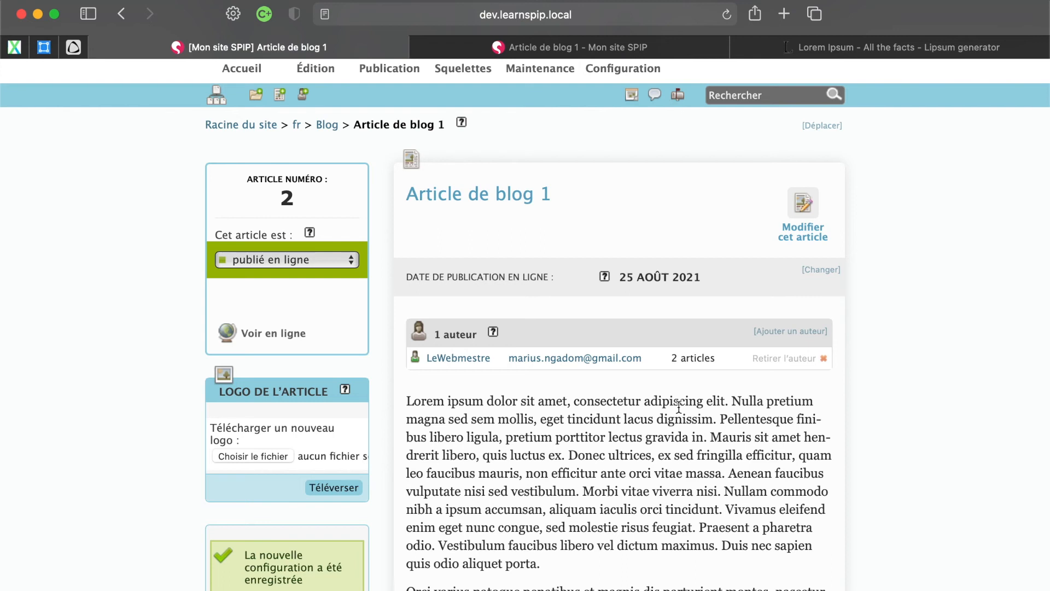
{"action": "left_click", "coordinate": [327, 125]}
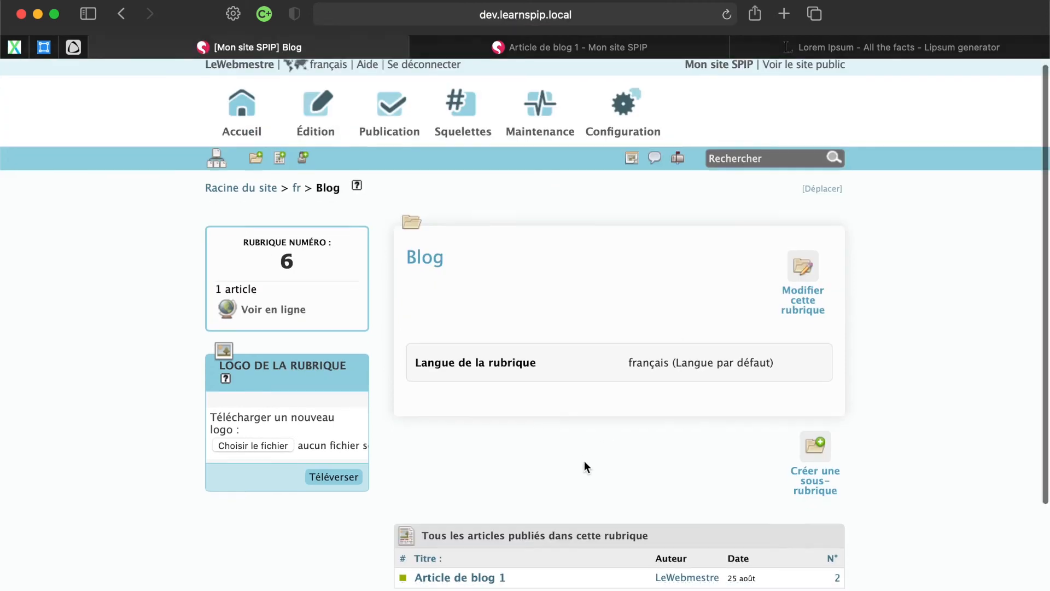
{"action": "scroll", "coordinate": [584, 461], "scroll_direction": "down", "scroll_amount": 3}
{"action": "left_click", "coordinate": [815, 524]}
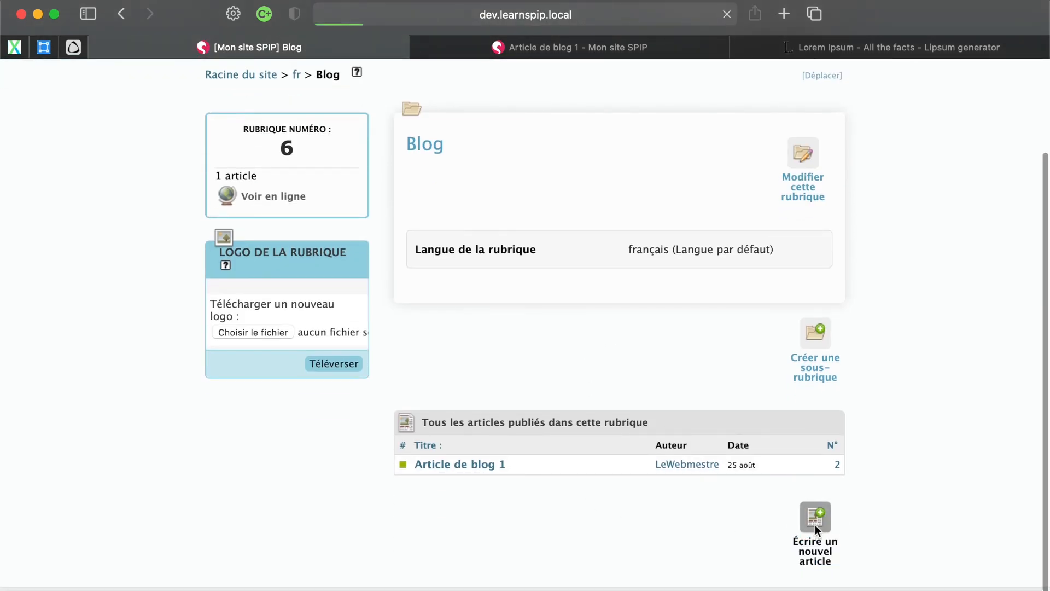
Title the article "Article de blog 2", paste the copied Lorem Ipsum paragraphs as its text, and save it
{"action": "left_click", "coordinate": [651, 326]}
{"action": "type", "text": "Article de blog 1"}
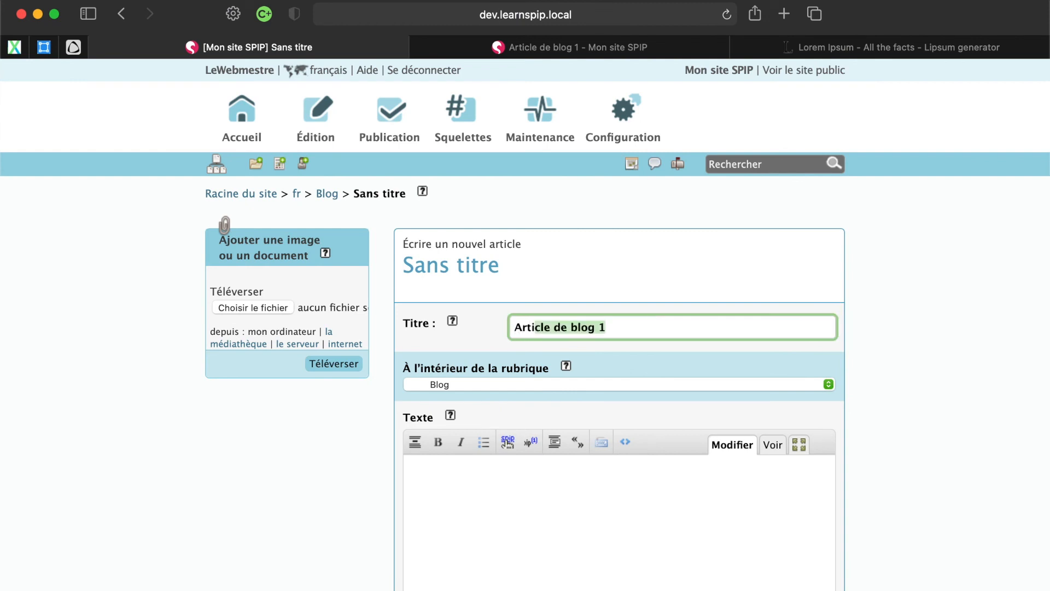
{"action": "key", "text": "Right"}
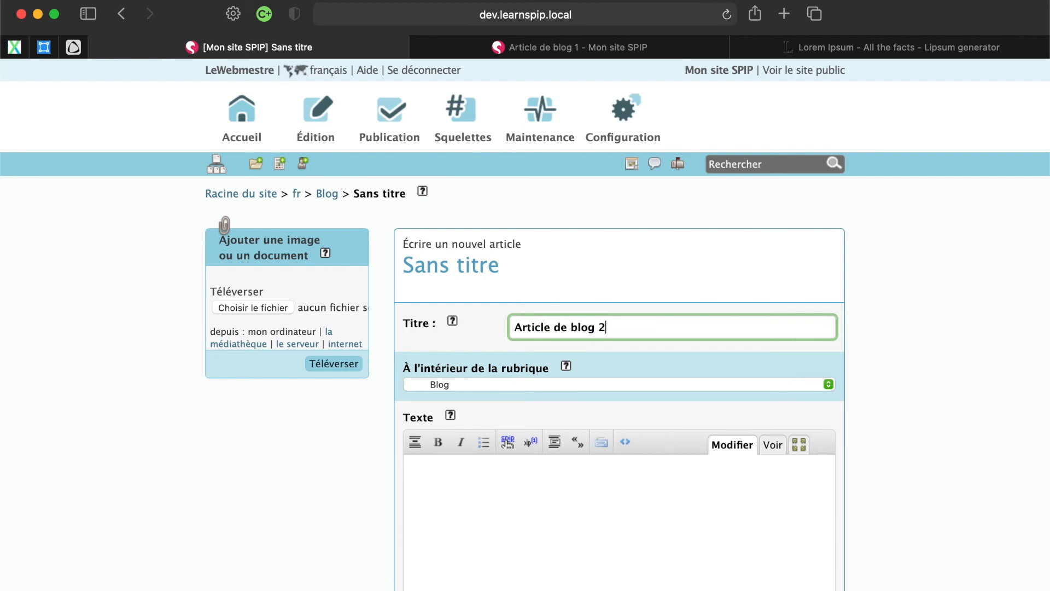
{"action": "left_click", "coordinate": [604, 486]}
{"action": "key", "text": "super+v"}
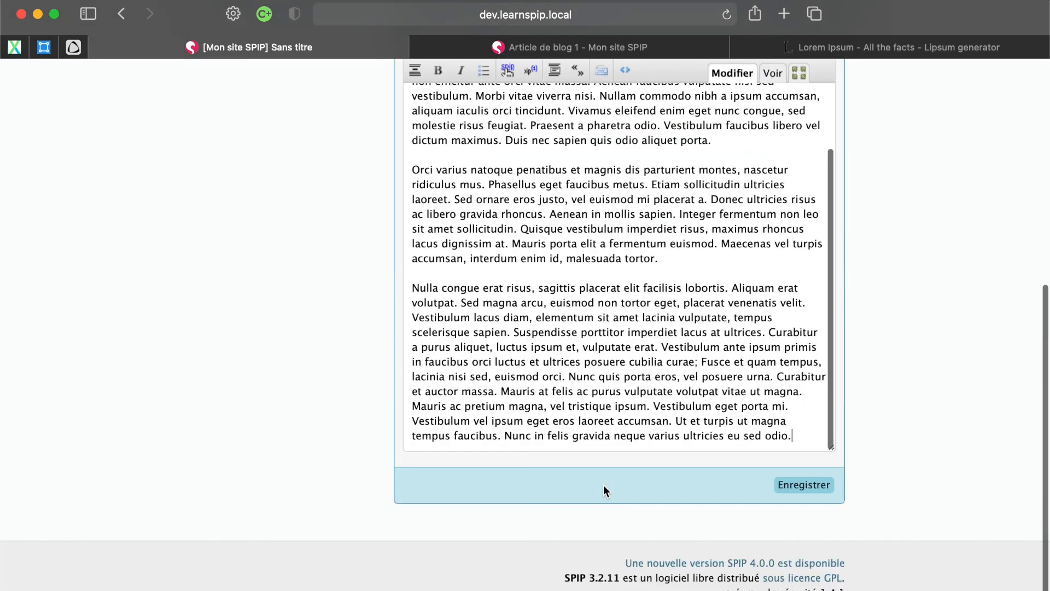
{"action": "left_click", "coordinate": [804, 485]}
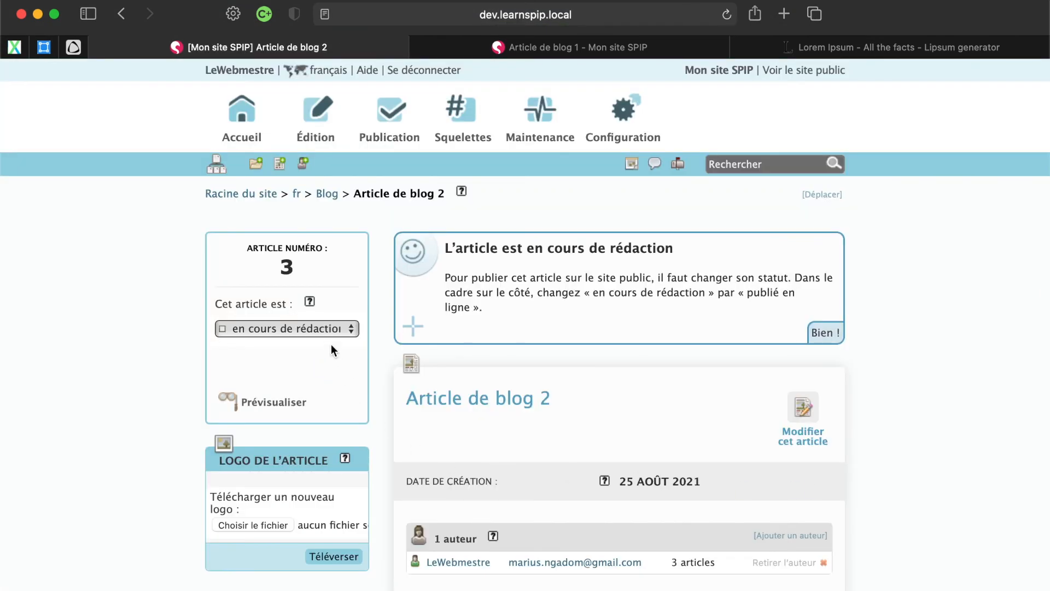
Publish "Article de blog 2" by applying the status "publié en ligne"
{"action": "left_click", "coordinate": [336, 331]}
{"action": "left_click", "coordinate": [284, 363]}
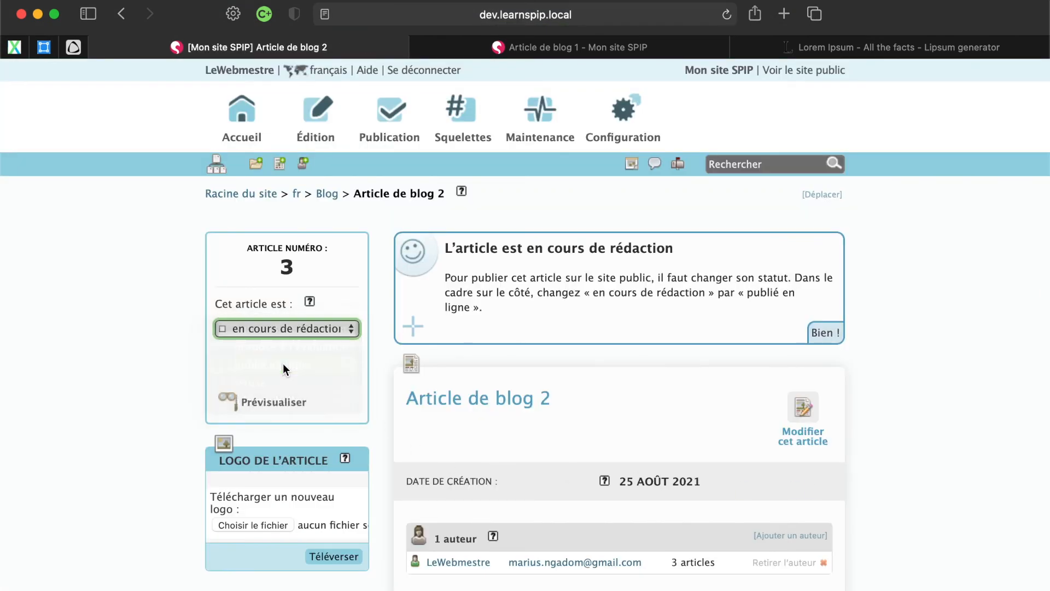
{"action": "left_click", "coordinate": [336, 368]}
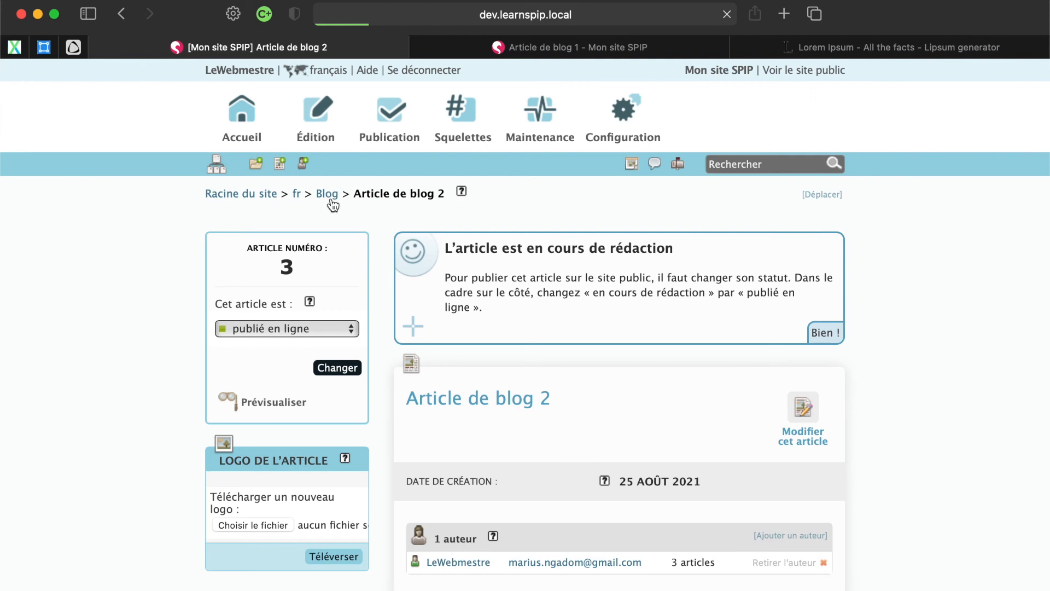
Create a new article titled "Article de blog 3" in the Blog subsection with the copied Lorem Ipsum paragraphs as text, and save it
{"action": "left_click", "coordinate": [281, 163]}
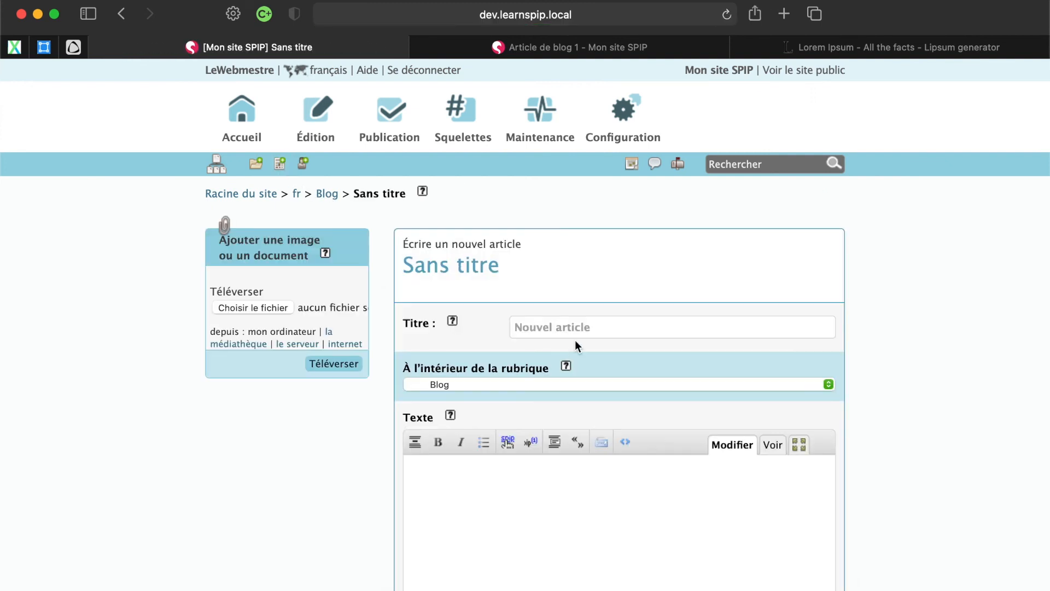
{"action": "left_click", "coordinate": [600, 327]}
{"action": "type", "text": "A"}
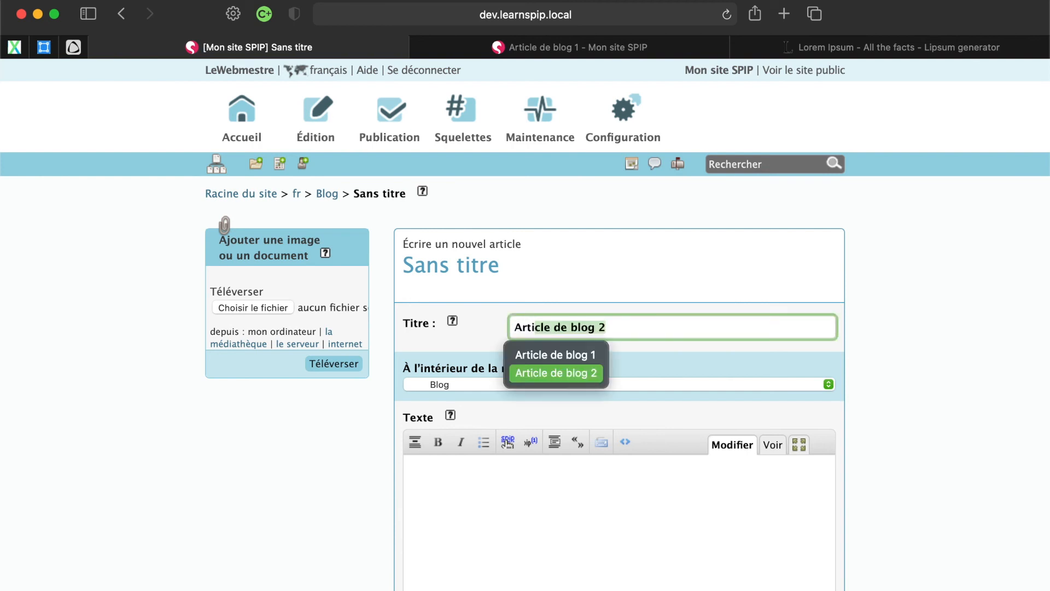
{"action": "type", "text": "rticle de blog"}
{"action": "key", "text": "BackSpace"}
{"action": "type", "text": "3"}
{"action": "left_click", "coordinate": [498, 505]}
{"action": "key", "text": "super+v"}
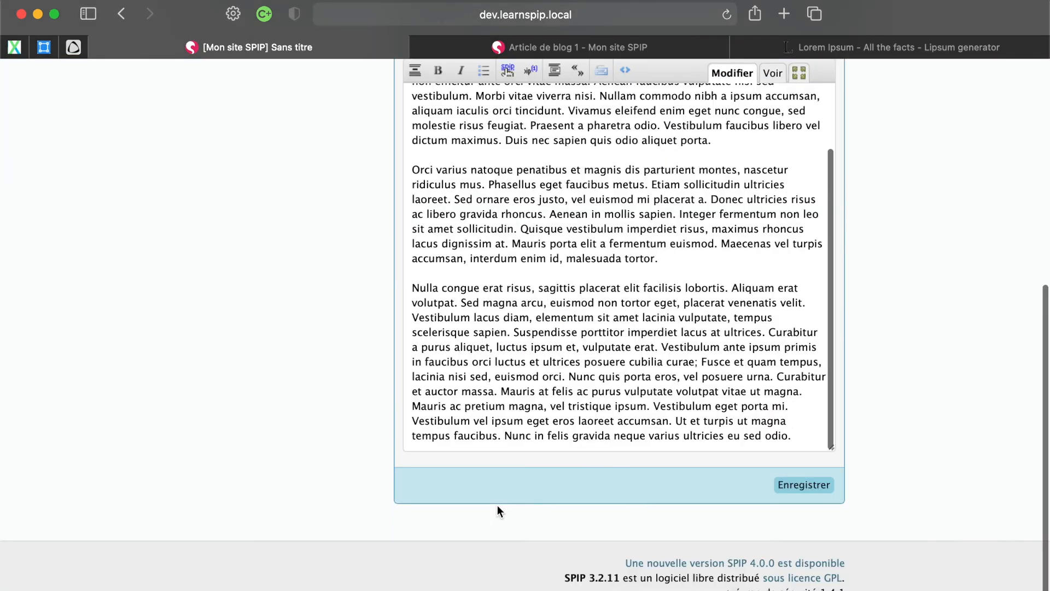
{"action": "left_click", "coordinate": [792, 479]}
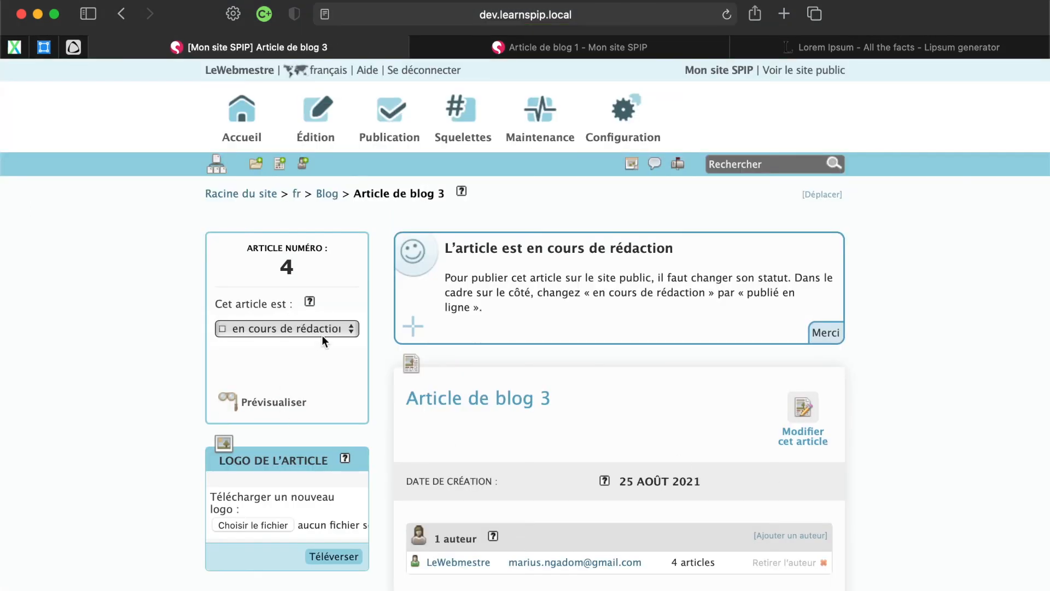
Publish "Article de blog 3" by applying the status "publié en ligne"
{"action": "left_click", "coordinate": [329, 327]}
{"action": "left_click", "coordinate": [306, 363]}
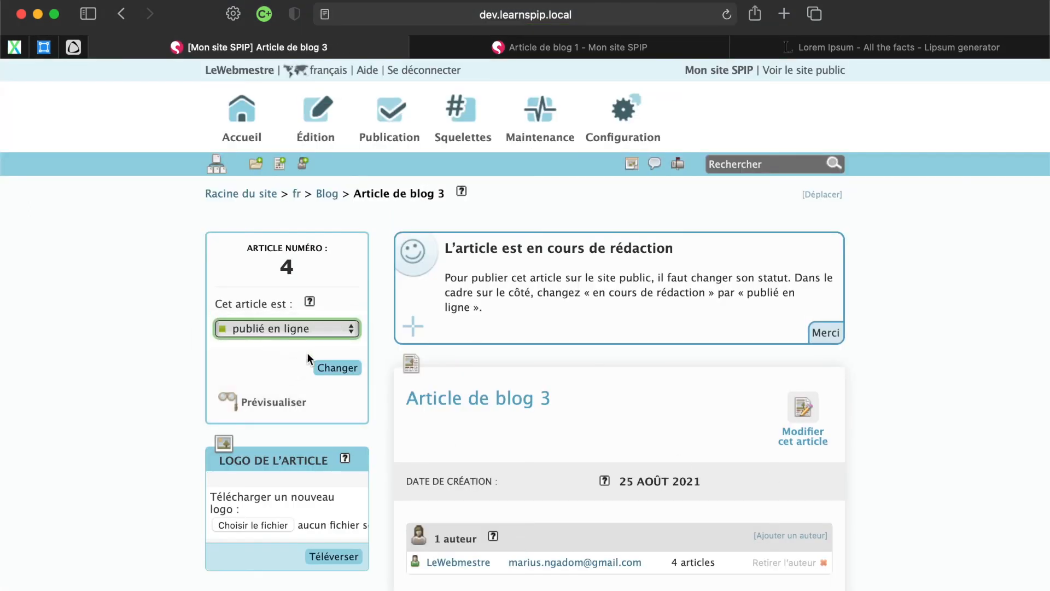
{"action": "left_click", "coordinate": [332, 371]}
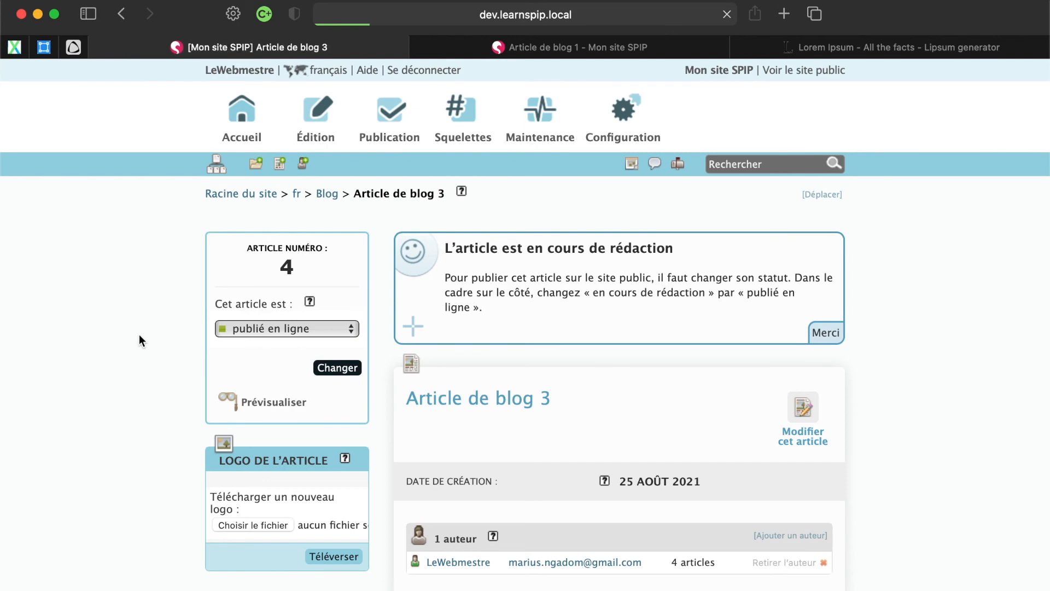
Look over the third blog article, and open the Blog subsection to review its list of published articles
{"action": "scroll", "coordinate": [139, 333], "scroll_direction": "down", "scroll_amount": 7}
{"action": "scroll", "coordinate": [139, 335], "scroll_direction": "down", "scroll_amount": 5}
{"action": "scroll", "coordinate": [139, 335], "scroll_direction": "up", "scroll_amount": 12}
{"action": "left_click", "coordinate": [328, 193]}
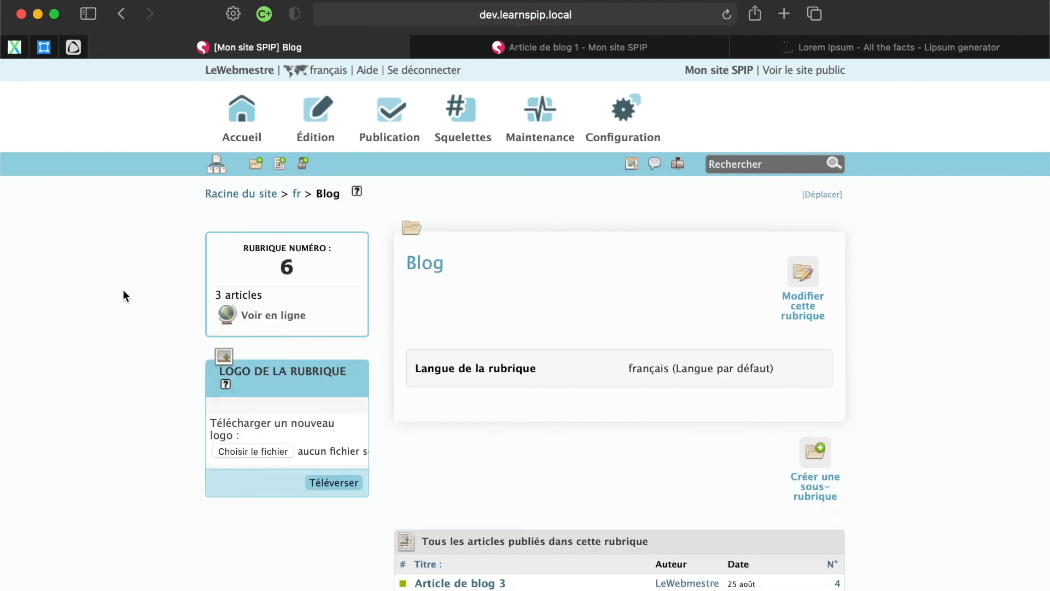
{"action": "scroll", "coordinate": [123, 291], "scroll_direction": "down", "scroll_amount": 3}
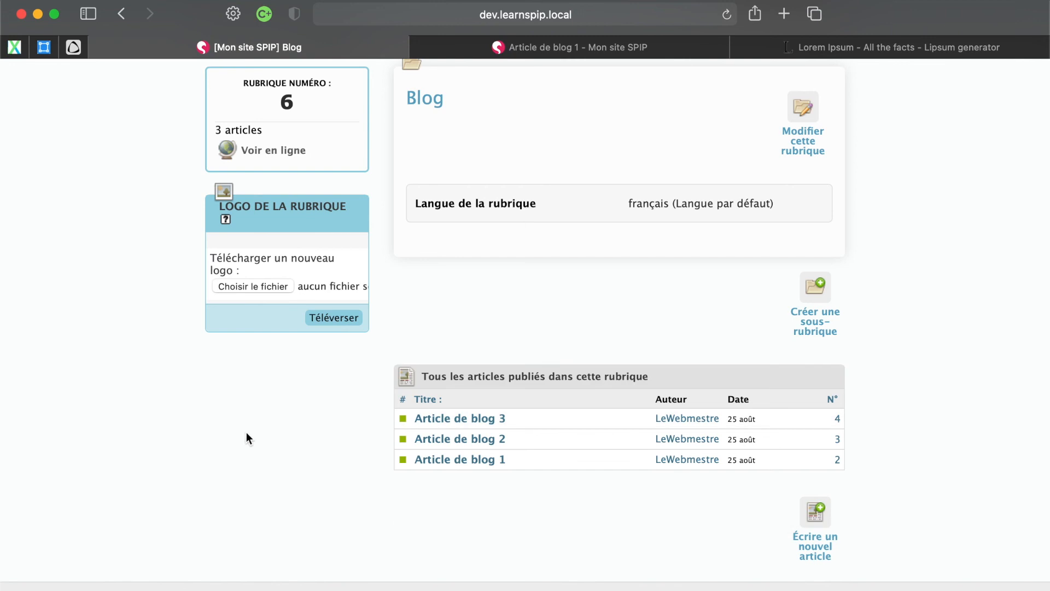
Set the explanatory text of the "Nos Services" subsection under fr to the first copied Lorem Ipsum paragraph, and save it
{"action": "scroll", "coordinate": [238, 433], "scroll_direction": "up", "scroll_amount": 3}
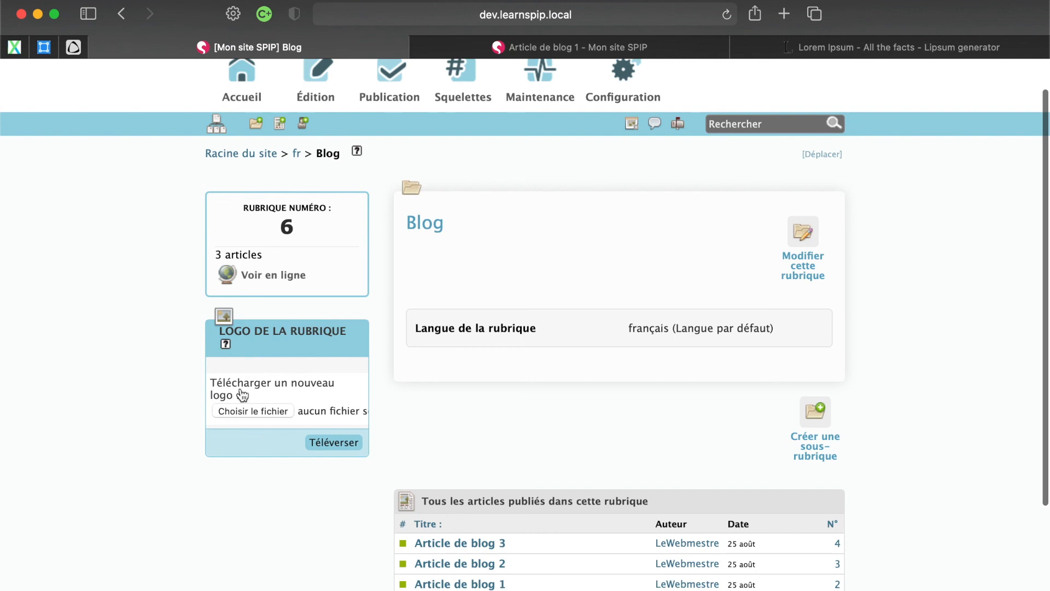
{"action": "scroll", "coordinate": [164, 379], "scroll_direction": "up", "scroll_amount": 2}
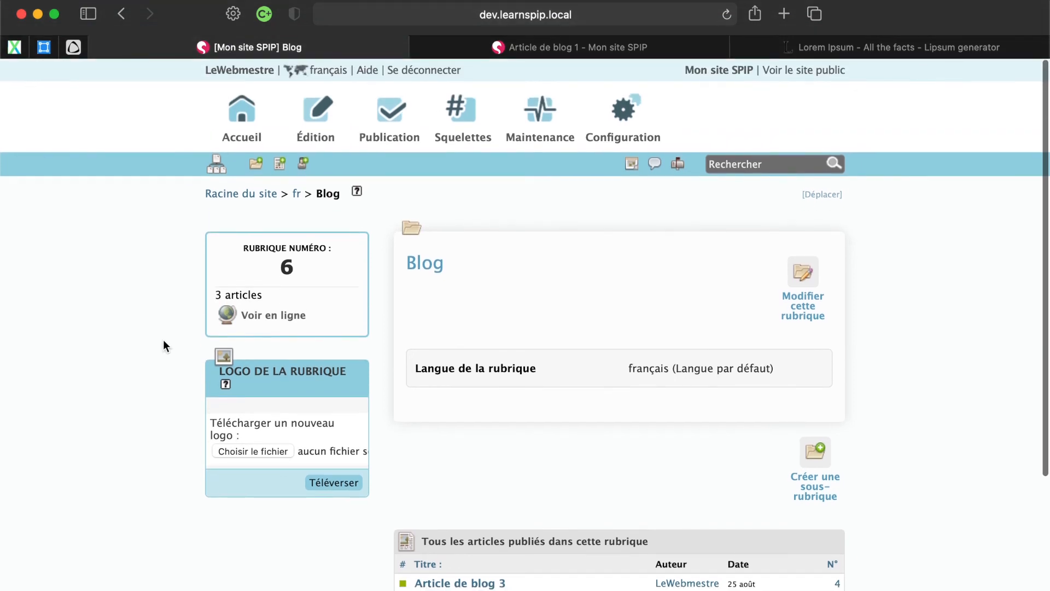
{"action": "left_click", "coordinate": [296, 195]}
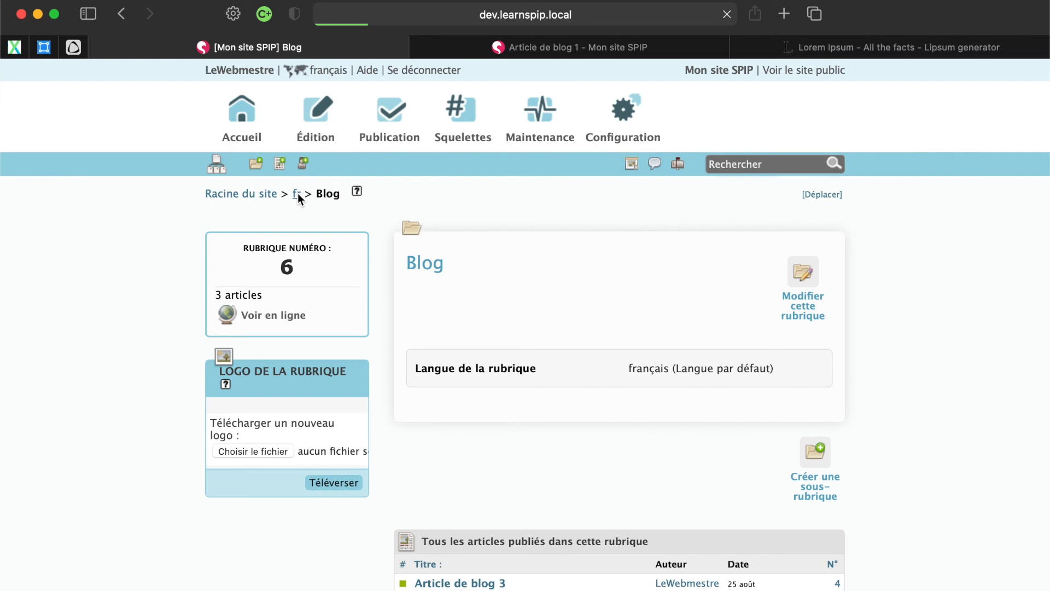
{"action": "left_click", "coordinate": [672, 515]}
{"action": "left_click", "coordinate": [803, 276]}
{"action": "key", "text": "super+v"}
{"action": "left_click", "coordinate": [415, 318], "text": "shift"}
{"action": "key", "text": "BackSpace"}
{"action": "scroll", "coordinate": [803, 584], "scroll_direction": "down", "scroll_amount": 3}
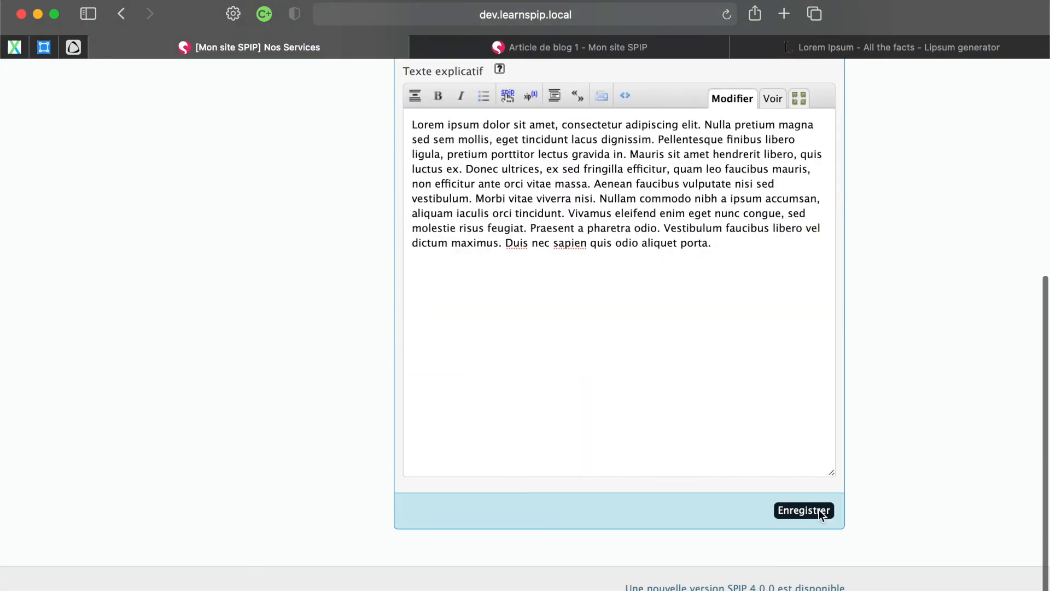
{"action": "left_click", "coordinate": [805, 508]}
Create a new article titled "Produit de semence" in Nos Services with the copied Lorem Ipsum paragraphs as text, and save it
{"action": "left_click", "coordinate": [814, 470]}
{"action": "left_click", "coordinate": [448, 488]}
{"action": "key", "text": "super+v"}
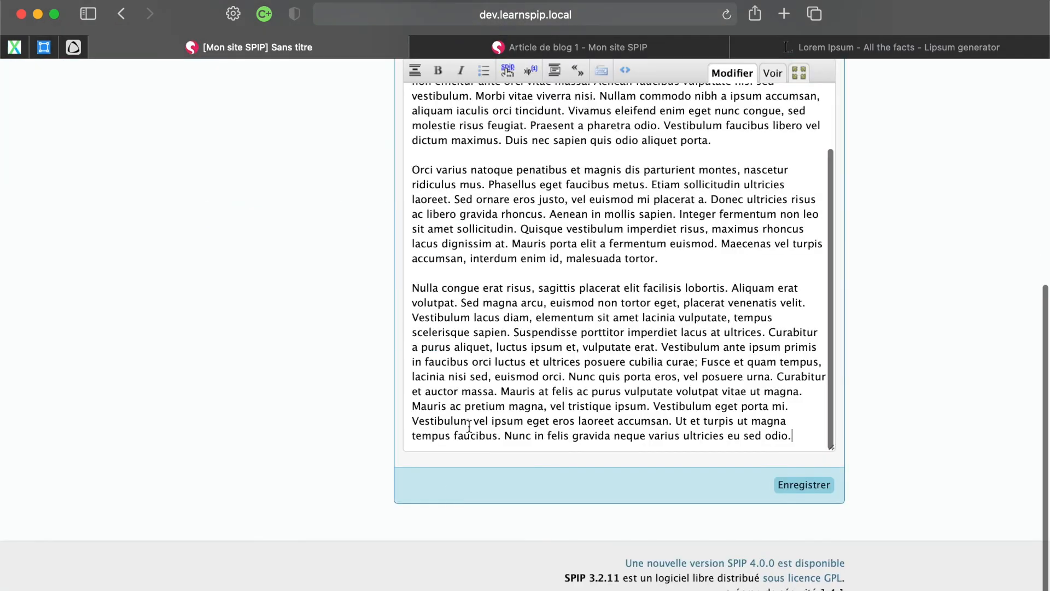
{"action": "scroll", "coordinate": [837, 293], "scroll_direction": "up", "scroll_amount": 6}
{"action": "left_click", "coordinate": [604, 332]}
{"action": "type", "text": "Produit de semence"}
{"action": "scroll", "coordinate": [887, 373], "scroll_direction": "down", "scroll_amount": 10}
{"action": "left_click", "coordinate": [802, 485]}
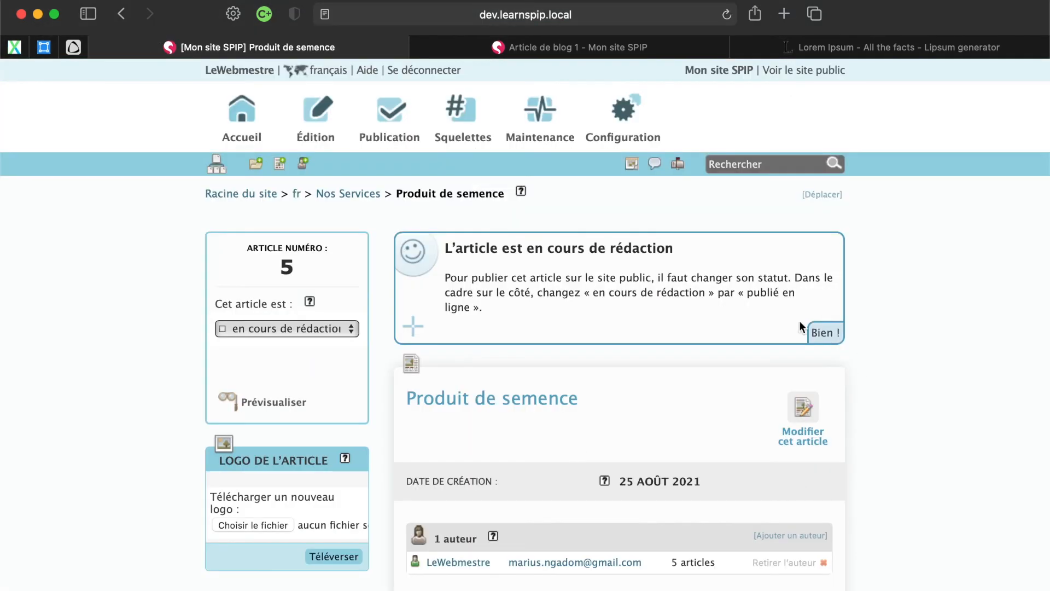
Publish "Produit de semence" by applying the status "publié en ligne"
{"action": "left_click", "coordinate": [813, 330]}
{"action": "left_click", "coordinate": [352, 328]}
{"action": "left_click", "coordinate": [289, 362]}
{"action": "left_click", "coordinate": [342, 371]}
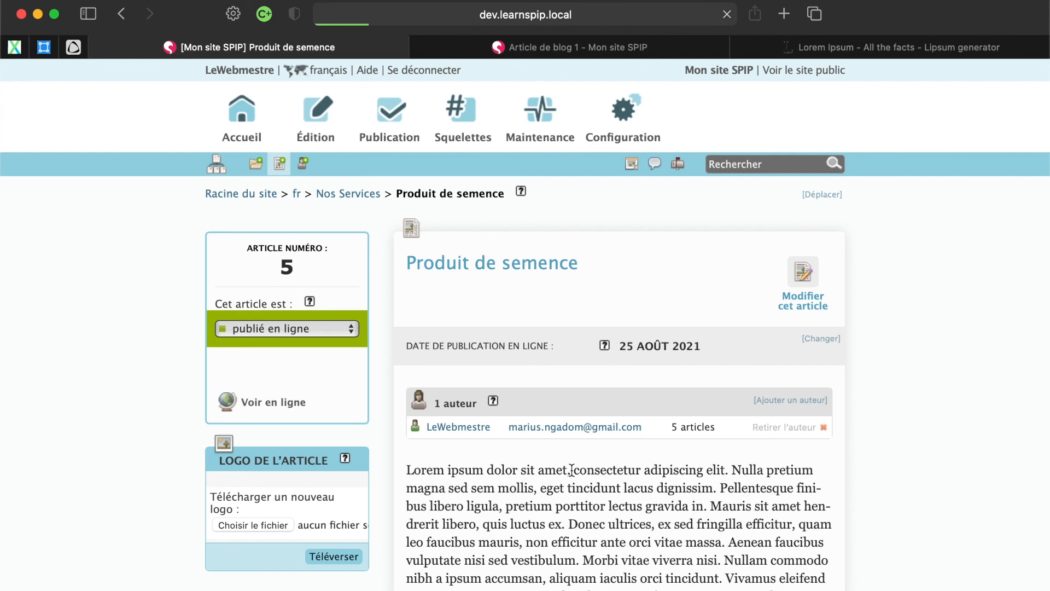
Create a new article titled "Produit Organic" in Nos Services with the copied Lorem Ipsum paragraphs as text, and save it
{"action": "left_click", "coordinate": [559, 490]}
{"action": "key", "text": "super+v"}
{"action": "scroll", "coordinate": [881, 323], "scroll_direction": "up", "scroll_amount": 8}
{"action": "left_click", "coordinate": [661, 330]}
{"action": "type", "text": "Produit Organi"}
{"action": "scroll", "coordinate": [660, 331], "scroll_direction": "down", "scroll_amount": 7}
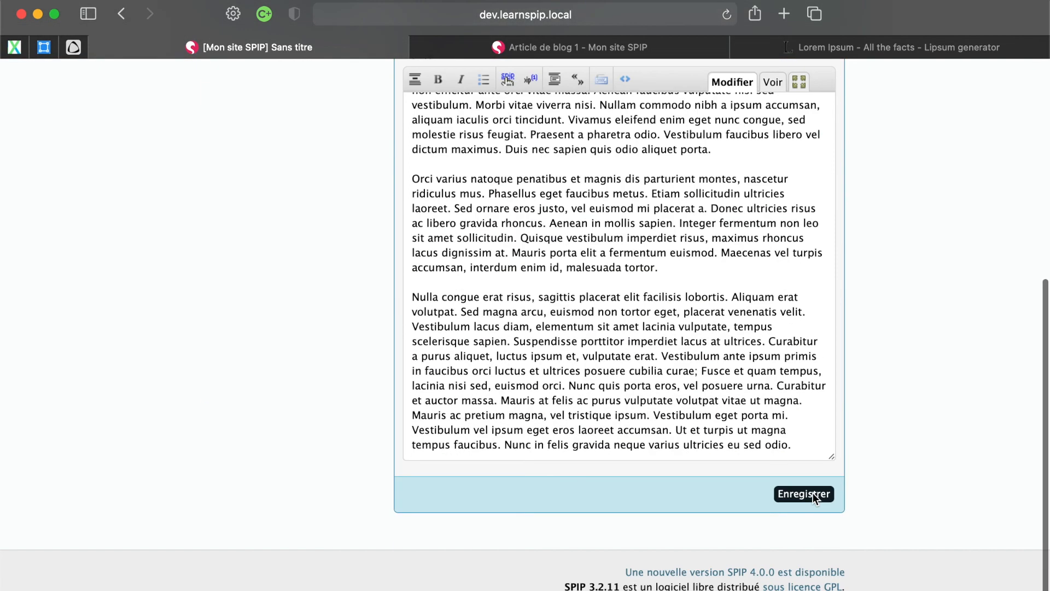
{"action": "left_click", "coordinate": [813, 495]}
Publish "Produit Organic" by applying the status "publié en ligne"
{"action": "left_click", "coordinate": [325, 329]}
{"action": "left_click", "coordinate": [287, 364]}
{"action": "left_click", "coordinate": [339, 368]}
Create a new article titled "Les végétaux" in Nos Services with the copied Lorem Ipsum paragraphs as text, and save it
{"action": "left_click", "coordinate": [281, 164]}
{"action": "left_click", "coordinate": [602, 328]}
{"action": "type", "text": "Les vég"}
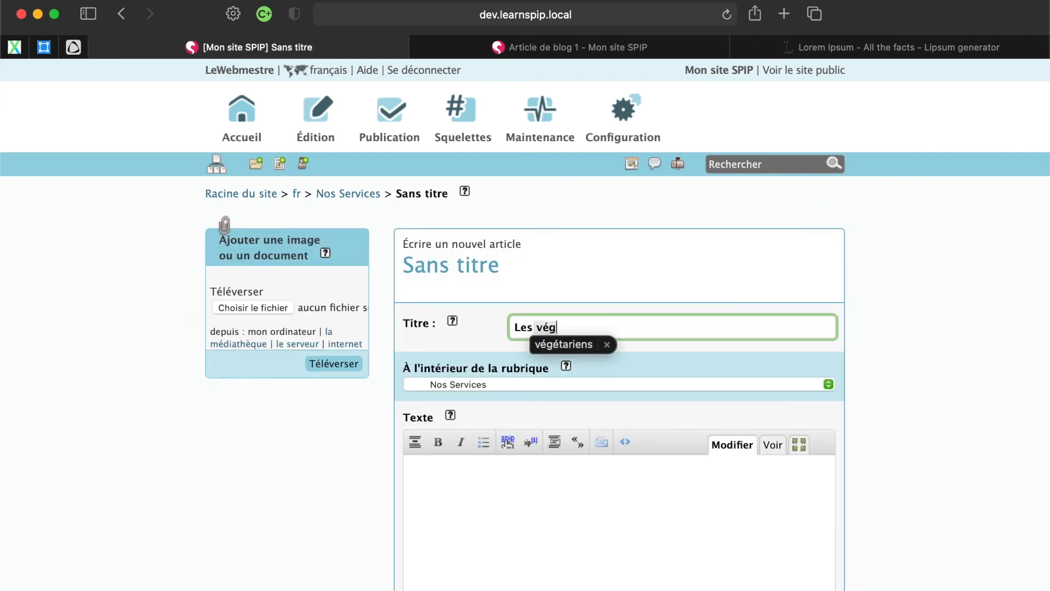
{"action": "key", "text": "Return"}
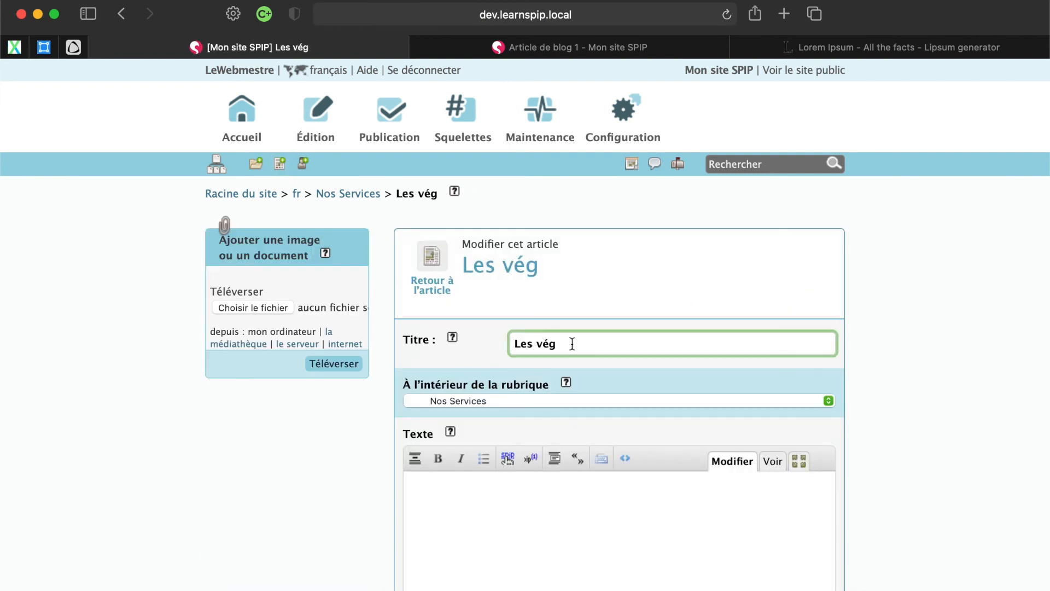
{"action": "left_click", "coordinate": [492, 507]}
{"action": "key", "text": "super+v"}
{"action": "scroll", "coordinate": [493, 506], "scroll_direction": "down", "scroll_amount": 7}
{"action": "left_click", "coordinate": [809, 487]}
Publish "Les végétaux" by applying the status "publié en ligne"
{"action": "scroll", "coordinate": [917, 386], "scroll_direction": "down", "scroll_amount": 5}
{"action": "scroll", "coordinate": [917, 386], "scroll_direction": "up", "scroll_amount": 3}
{"action": "left_click", "coordinate": [320, 238]}
{"action": "left_click", "coordinate": [272, 271]}
{"action": "left_click", "coordinate": [336, 300]}
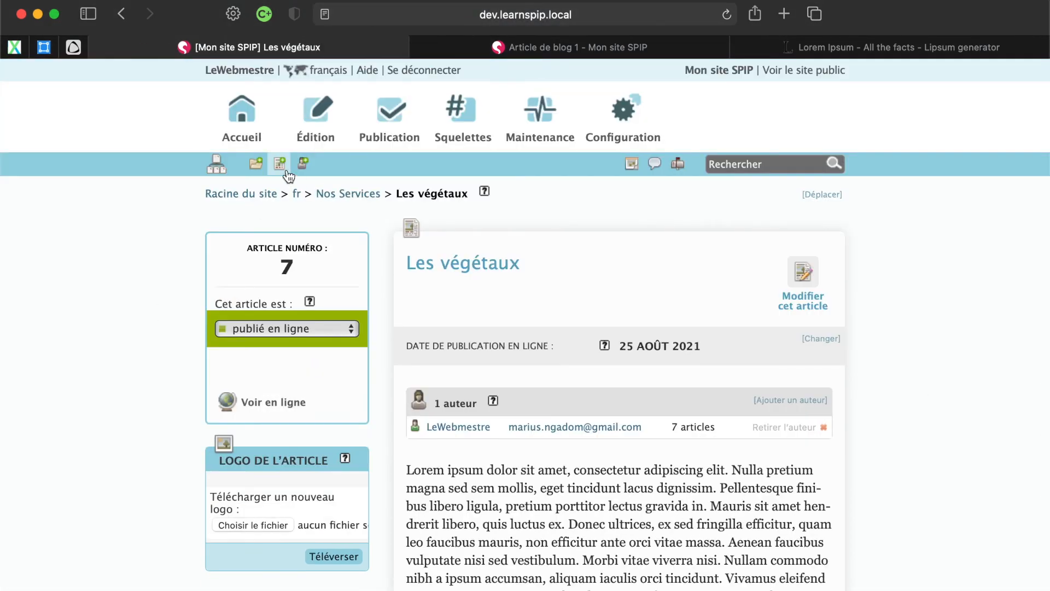
Create a new article titled "Produit divers" in Nos Services with the copied Lorem Ipsum paragraphs as text, and save it
{"action": "left_click", "coordinate": [280, 163]}
{"action": "left_click", "coordinate": [601, 326]}
{"action": "type", "text": "Produit divers"}
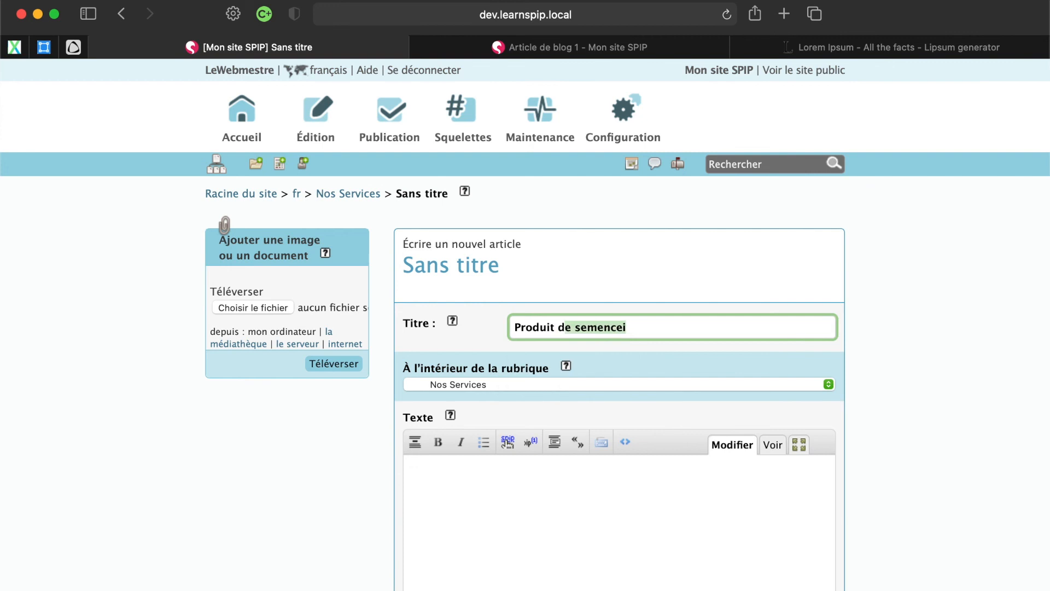
{"action": "left_click", "coordinate": [482, 518]}
{"action": "key", "text": "super+v"}
{"action": "scroll", "coordinate": [486, 520], "scroll_direction": "down", "scroll_amount": 8}
{"action": "left_click", "coordinate": [804, 486]}
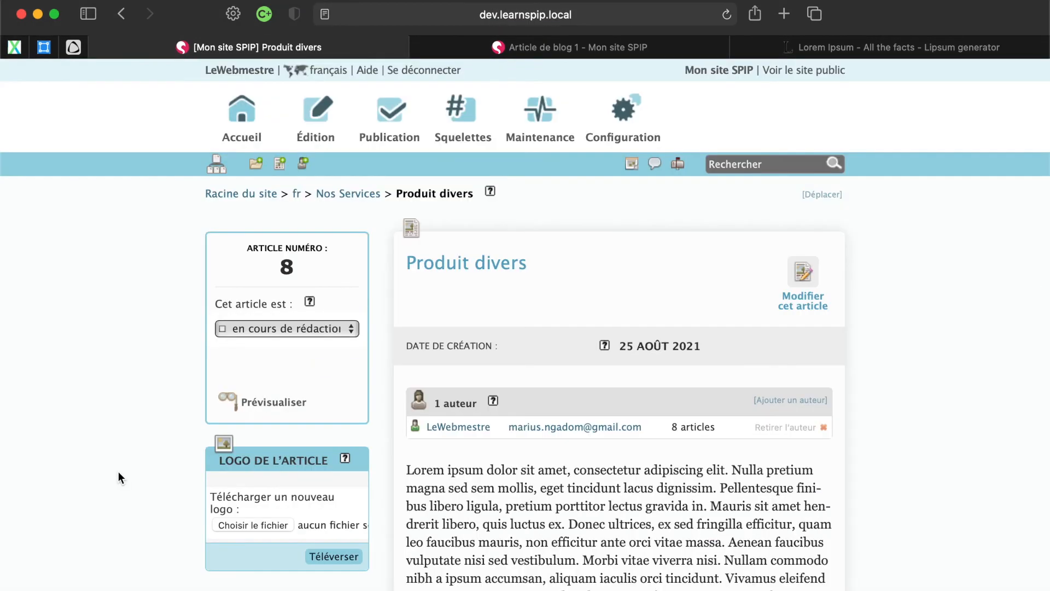
Publish "Produit divers" directly from the article list of the Nos Services subsection, confirming the status change
{"action": "left_click", "coordinate": [352, 196]}
{"action": "scroll", "coordinate": [164, 290], "scroll_direction": "down", "scroll_amount": 10}
{"action": "left_click", "coordinate": [403, 295]}
{"action": "left_click", "coordinate": [675, 342]}
{"action": "scroll", "coordinate": [191, 379], "scroll_direction": "up", "scroll_amount": 10}
Edit the draft article "Partenaires", set its text to "Nos partenaires actuels", and save it
{"action": "left_click", "coordinate": [296, 195]}
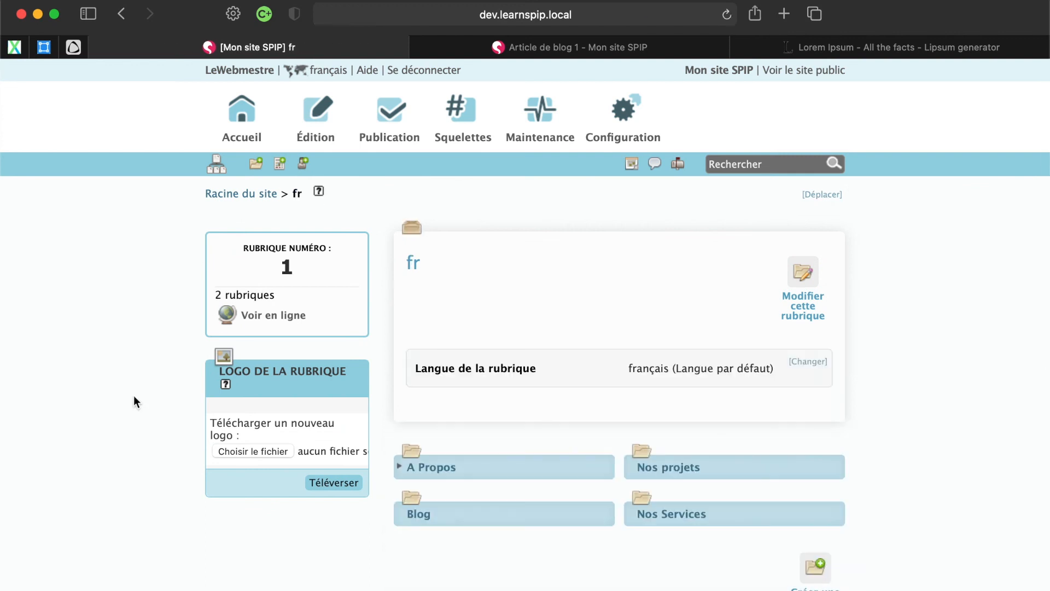
{"action": "left_click", "coordinate": [237, 134]}
{"action": "scroll", "coordinate": [133, 360], "scroll_direction": "down", "scroll_amount": 1}
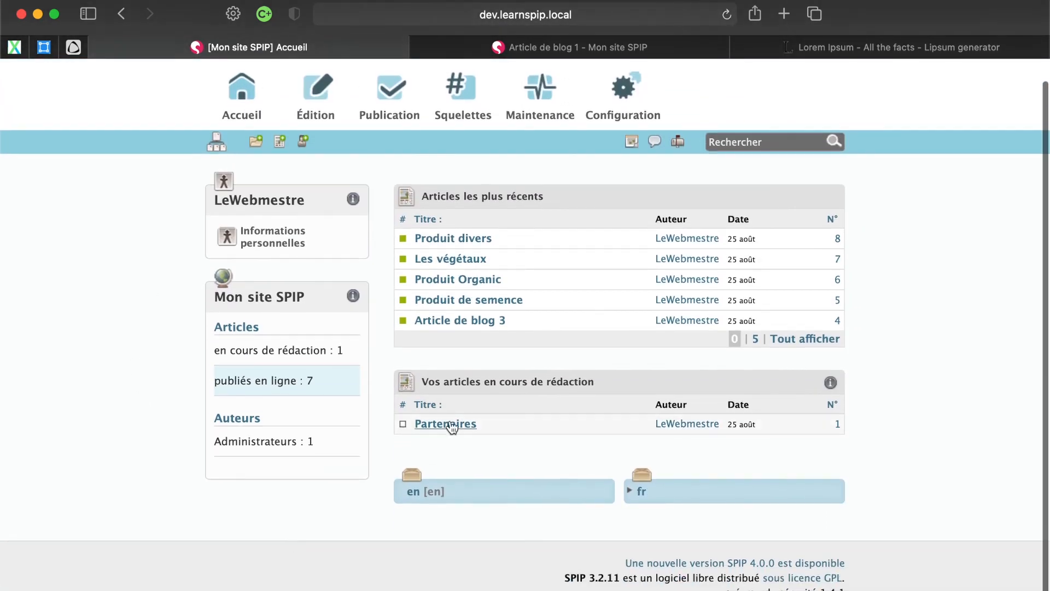
{"action": "left_click", "coordinate": [452, 424]}
{"action": "left_click", "coordinate": [803, 271]}
{"action": "left_click", "coordinate": [457, 492]}
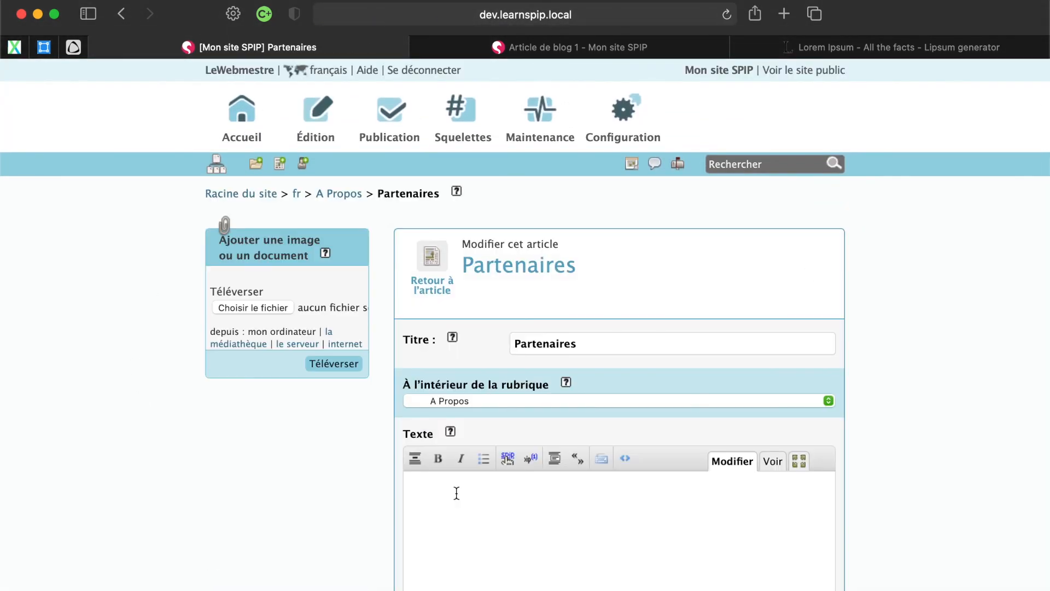
{"action": "type", "text": "Nos partenaires actuels"}
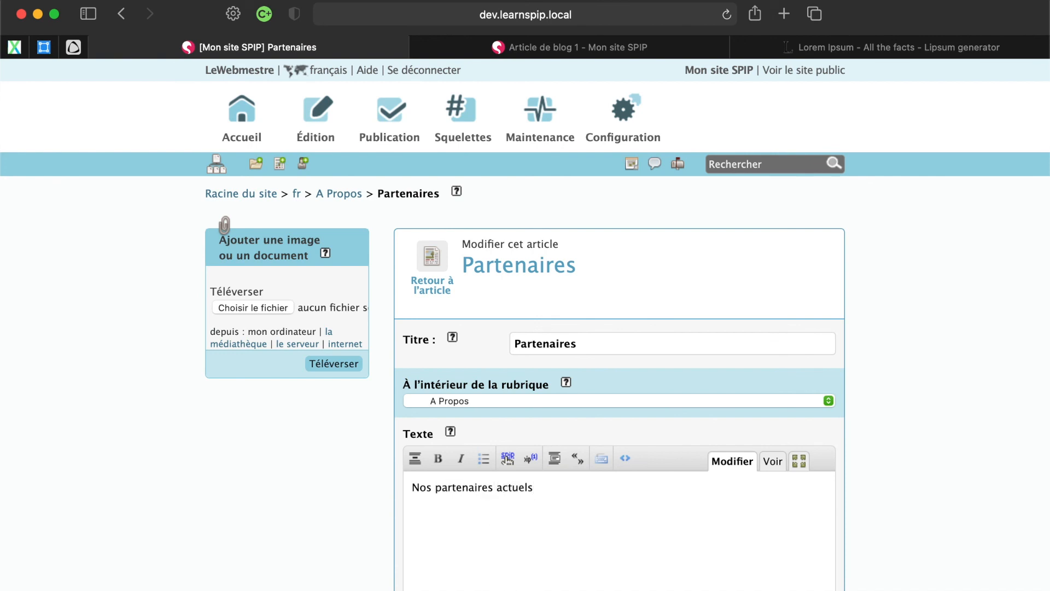
{"action": "scroll", "coordinate": [825, 499], "scroll_direction": "down", "scroll_amount": 7}
{"action": "left_click", "coordinate": [809, 487]}
Publish "Partenaires" by applying the status "publié en ligne"
{"action": "left_click", "coordinate": [277, 204]}
{"action": "left_click", "coordinate": [271, 228]}
{"action": "left_click", "coordinate": [337, 234]}
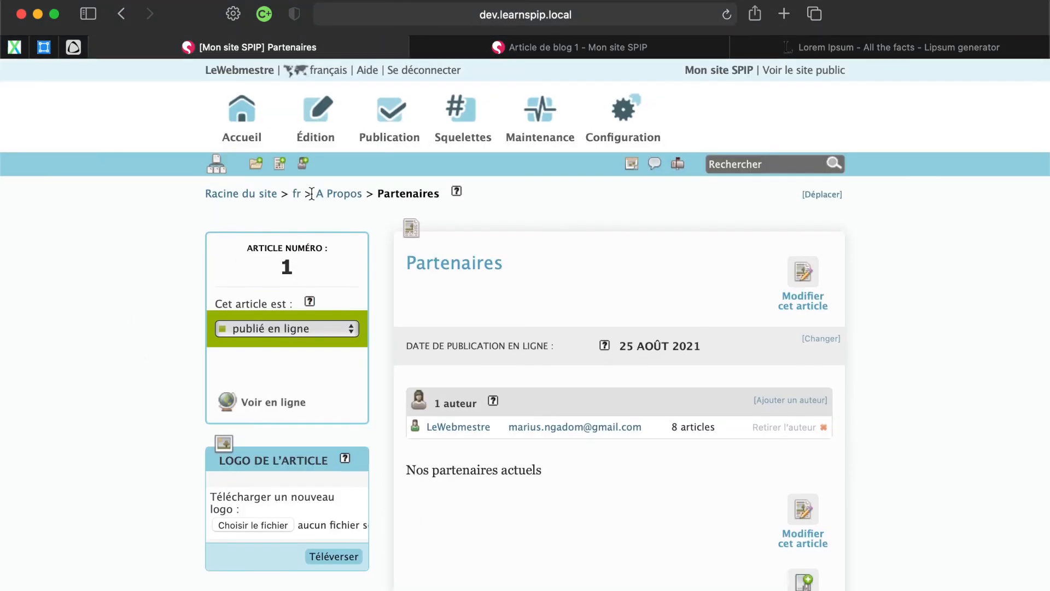
Open the Team subsection of A Propos within the fr section
{"action": "left_click", "coordinate": [244, 193]}
{"action": "left_click", "coordinate": [628, 277]}
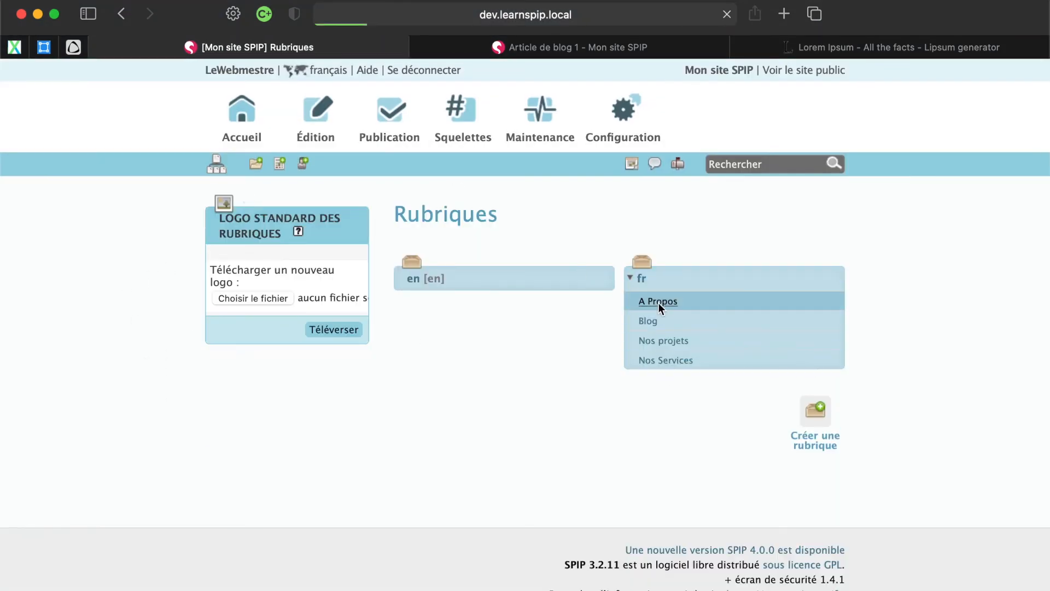
{"action": "left_click", "coordinate": [662, 300]}
{"action": "scroll", "coordinate": [507, 449], "scroll_direction": "down", "scroll_amount": 6}
{"action": "left_click", "coordinate": [428, 367]}
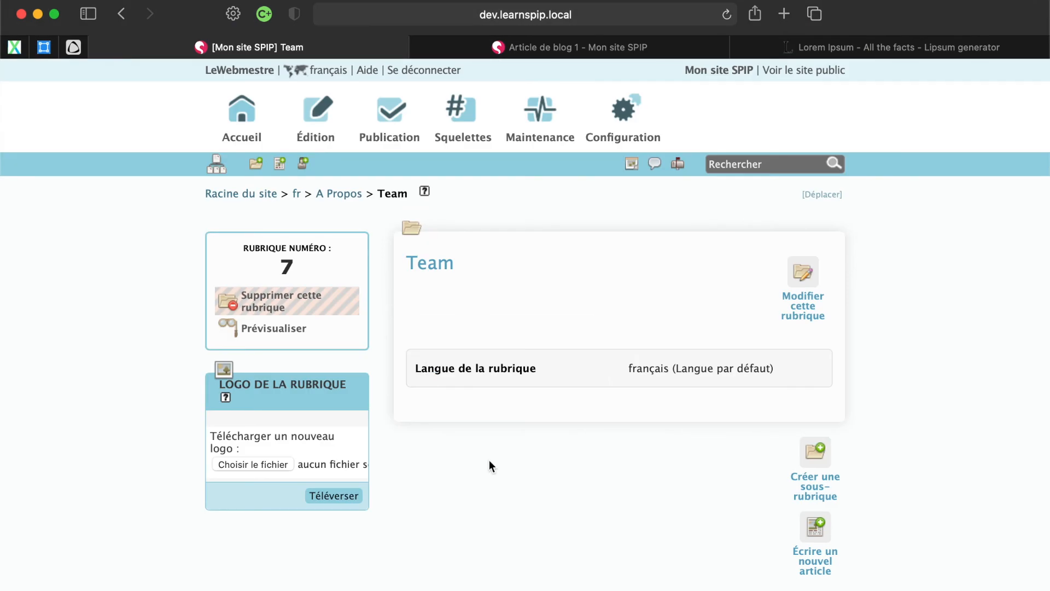
{"action": "key", "text": "super+Tab"}
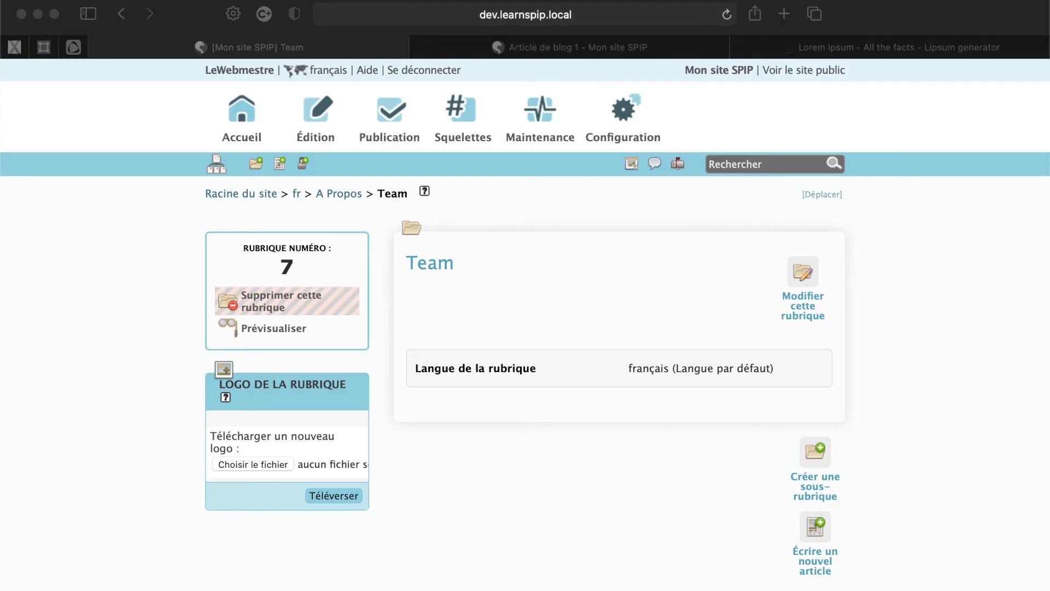
{"action": "key", "text": "super+Tab"}
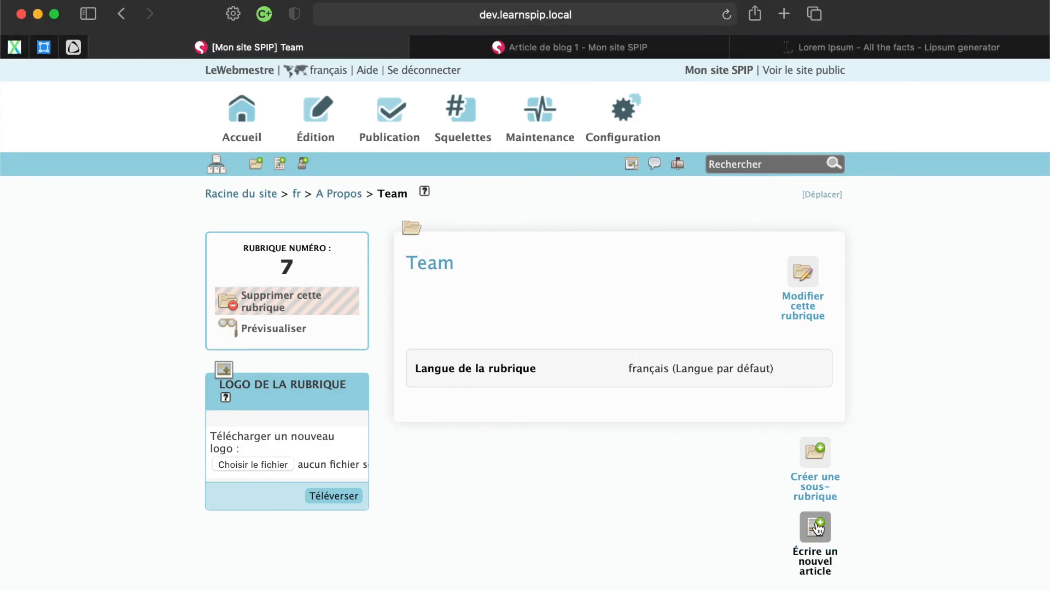
Create a new article in Team titled with the first team member's full name, enter "CEO" as its text, and save it
{"action": "left_click", "coordinate": [815, 527]}
{"action": "left_click", "coordinate": [662, 329]}
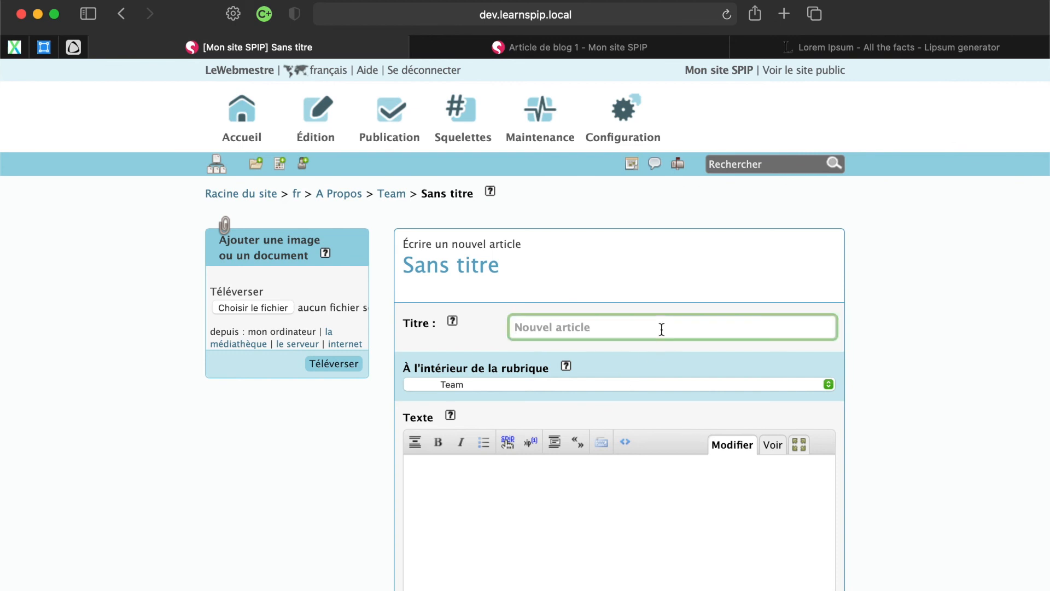
{"action": "type", "text": "Jon Doe"}
{"action": "left_click", "coordinate": [506, 500]}
{"action": "type", "text": "Notr"}
{"action": "key", "text": "BackSpace"}
{"action": "key", "text": "BackSpace"}
{"action": "key", "text": "BackSpace"}
{"action": "key", "text": "BackSpace"}
{"action": "type", "text": "CEO"}
{"action": "scroll", "coordinate": [916, 453], "scroll_direction": "down", "scroll_amount": 6}
{"action": "left_click", "coordinate": [804, 534]}
Publish the CEO's team article by applying the status "publié en ligne"
{"action": "left_click", "coordinate": [275, 329]}
{"action": "left_click", "coordinate": [282, 369]}
{"action": "left_click", "coordinate": [347, 367]}
Create a second Team article titled with the next member's full name, enter "Sécretaire" as its text, and save it
{"action": "left_click", "coordinate": [282, 163]}
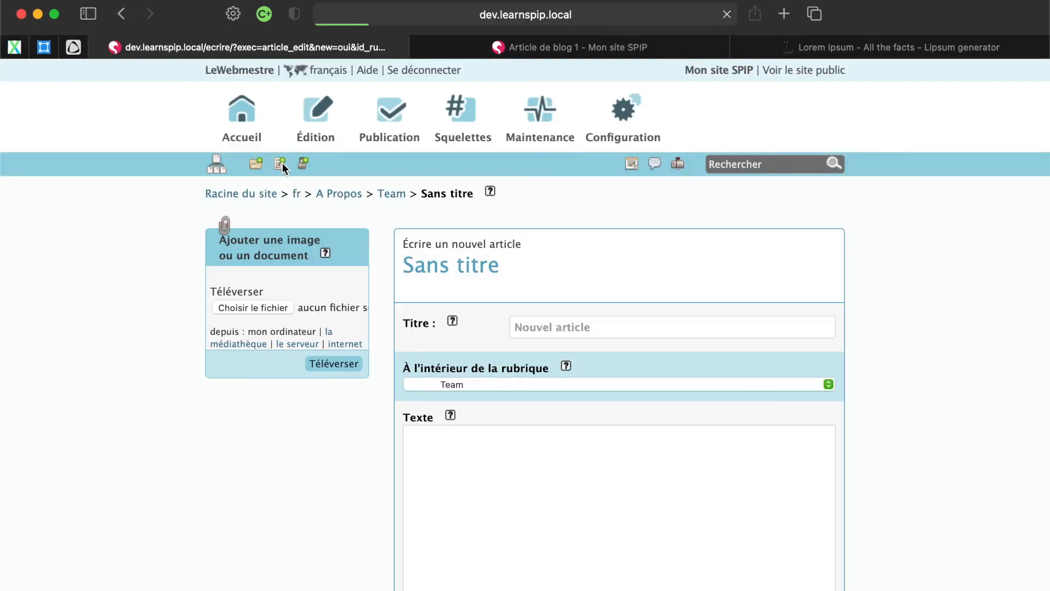
{"action": "type", "text": "Janette Doe"}
{"action": "left_click", "coordinate": [478, 498]}
{"action": "type", "text": "Sécretaire"}
{"action": "scroll", "coordinate": [884, 428], "scroll_direction": "down", "scroll_amount": 6}
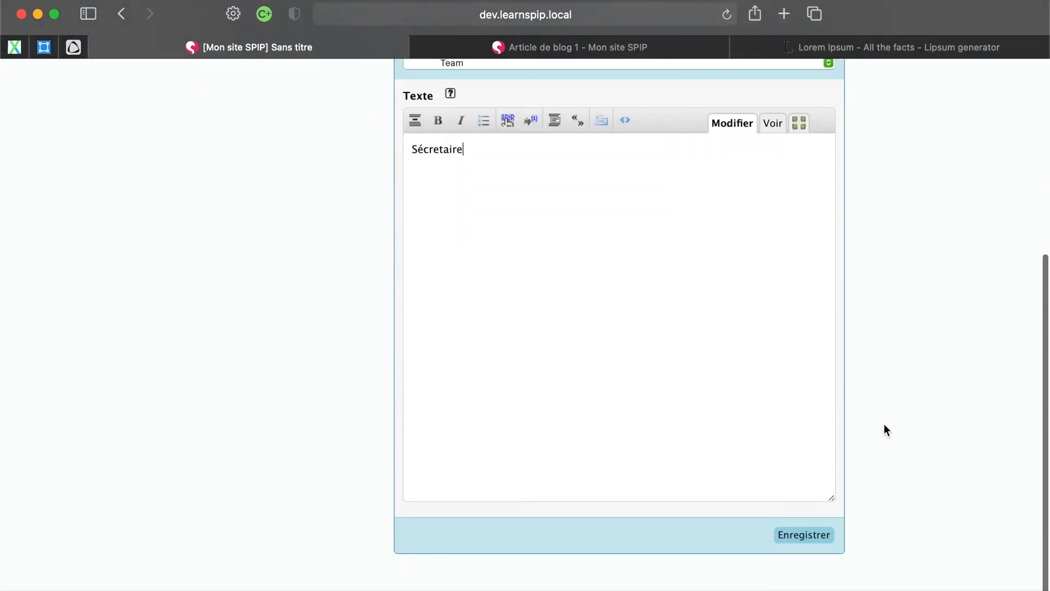
{"action": "right_click", "coordinate": [427, 119]}
{"action": "left_click", "coordinate": [811, 501]}
{"action": "left_click", "coordinate": [811, 501]}
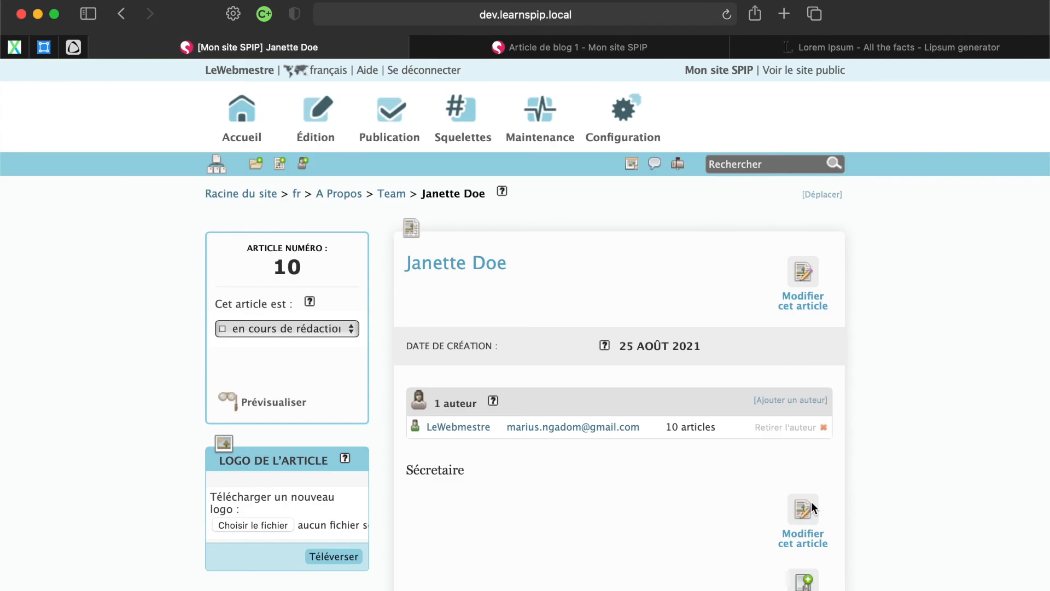
Edit the second team member's article, correct the spelling of its text to "Secrétaire", and save it
{"action": "left_click", "coordinate": [812, 500]}
{"action": "scroll", "coordinate": [892, 345], "scroll_direction": "down", "scroll_amount": 5}
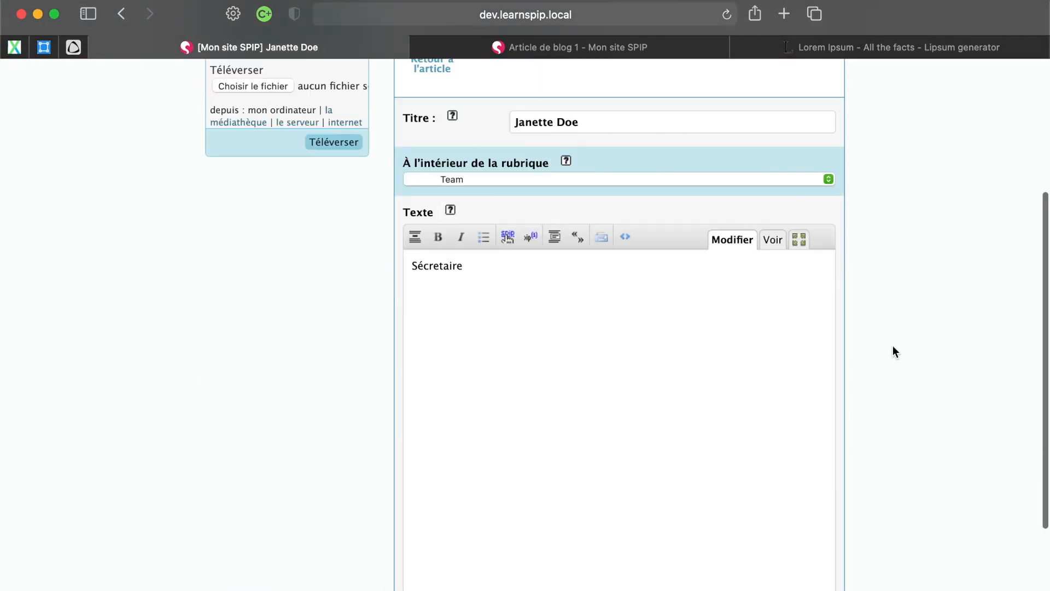
{"action": "key", "text": "Left"}
{"action": "key", "text": "Left"}
{"action": "key", "text": "Left"}
{"action": "key", "text": "Left"}
{"action": "key", "text": "Left"}
{"action": "key", "text": "Left"}
{"action": "key", "text": "Left"}
{"action": "key", "text": "Left"}
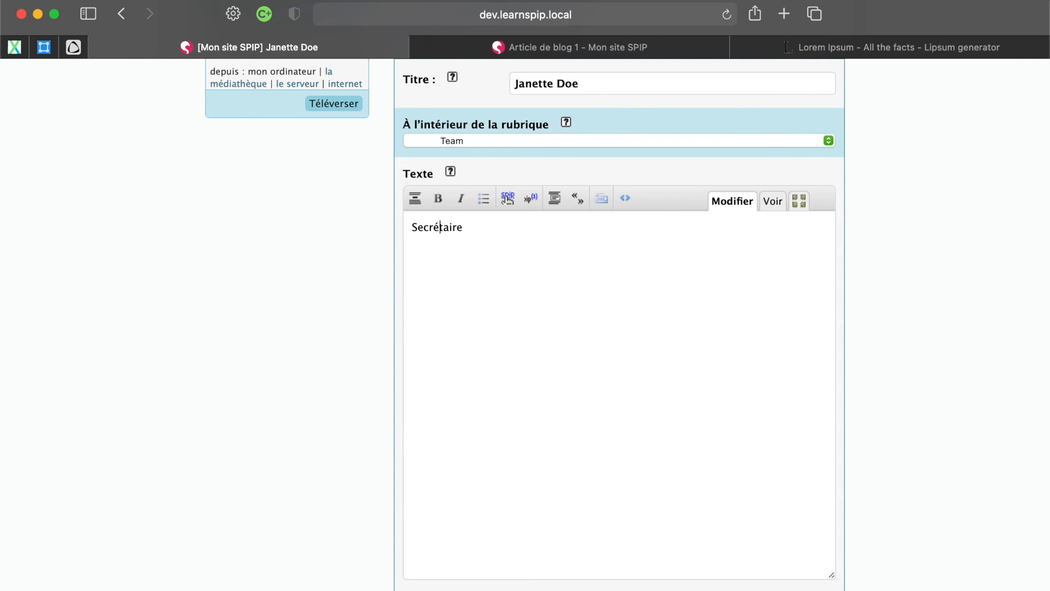
Publish the secretary's team article by applying the status "publié en ligne"
{"action": "left_click", "coordinate": [318, 199]}
{"action": "left_click", "coordinate": [302, 234]}
{"action": "left_click", "coordinate": [331, 235]}
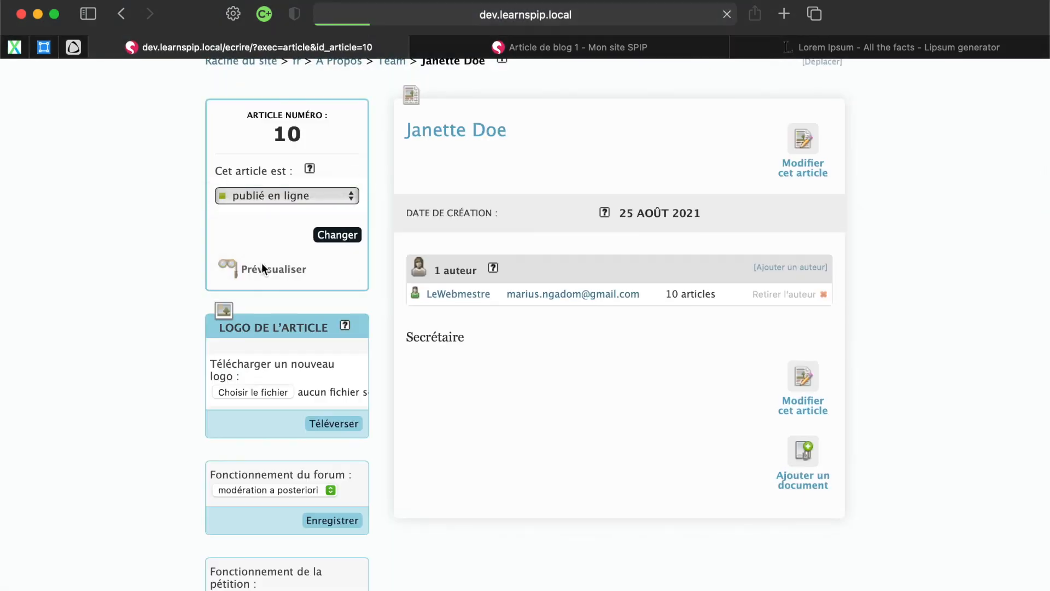
Create a third Team article titled with the next member's full name, enter "Comptable" as its text, and save it
{"action": "left_click", "coordinate": [393, 194]}
{"action": "left_click", "coordinate": [280, 164]}
{"action": "type", "text": "Mignon Doe"}
{"action": "left_click", "coordinate": [579, 491]}
{"action": "type", "text": "Comptable"}
{"action": "scroll", "coordinate": [900, 470], "scroll_direction": "down", "scroll_amount": 7}
{"action": "left_click", "coordinate": [803, 483]}
Publish the accountant's team article by applying the status "publié en ligne"
{"action": "left_click", "coordinate": [329, 329]}
{"action": "left_click", "coordinate": [296, 367]}
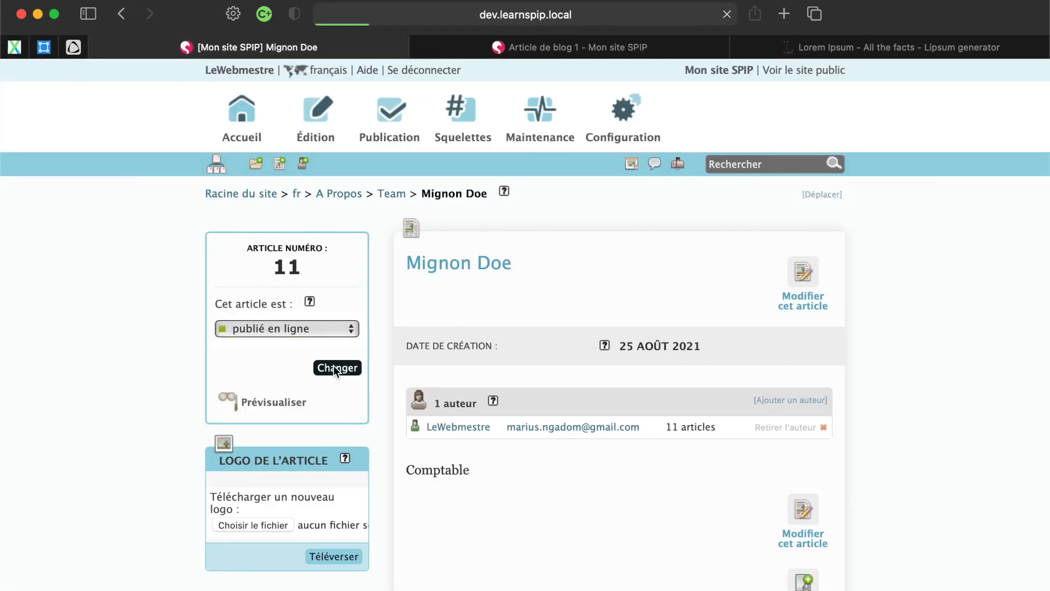
{"action": "left_click", "coordinate": [333, 365]}
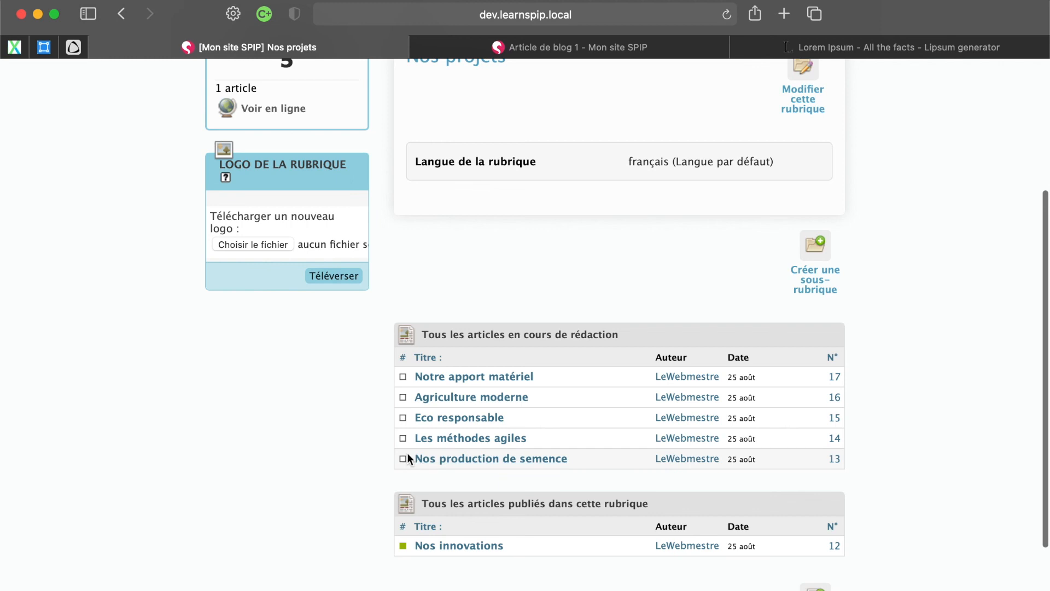
Publish the Nos projets drafts Notre apport matériel, Agriculture moderne, Eco responsable, Les méthodes agiles and Nos production de semence from the article list
{"action": "mouse_move", "coordinate": [402, 377]}
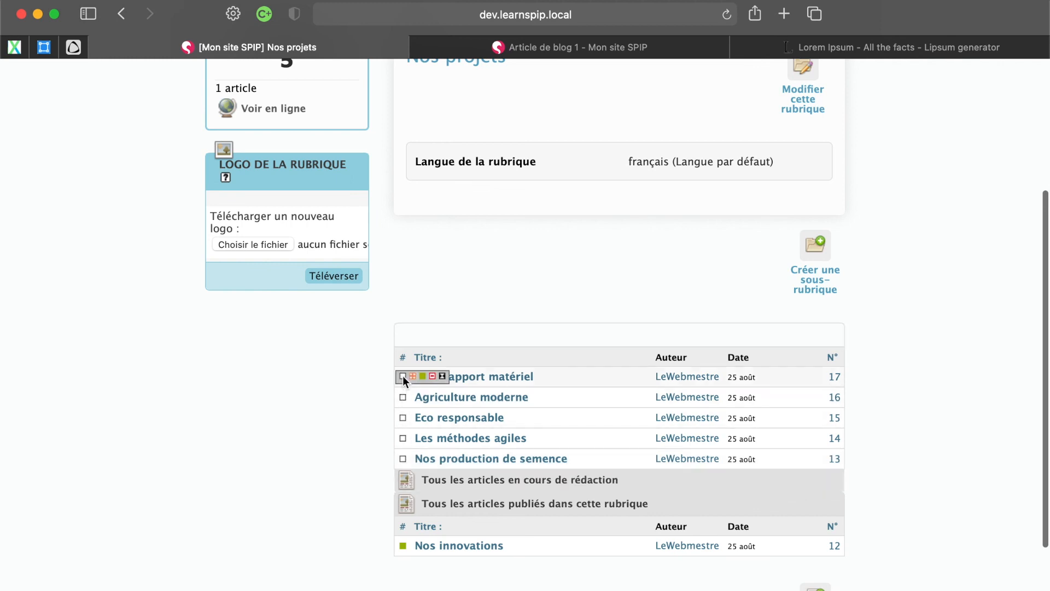
{"action": "left_click", "coordinate": [423, 376]}
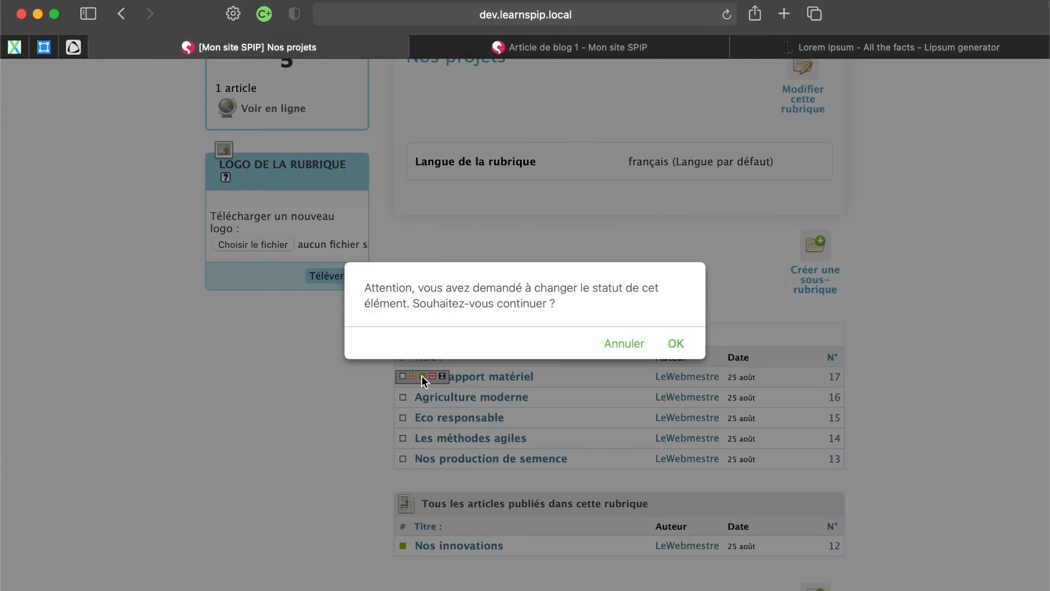
{"action": "left_click", "coordinate": [677, 344]}
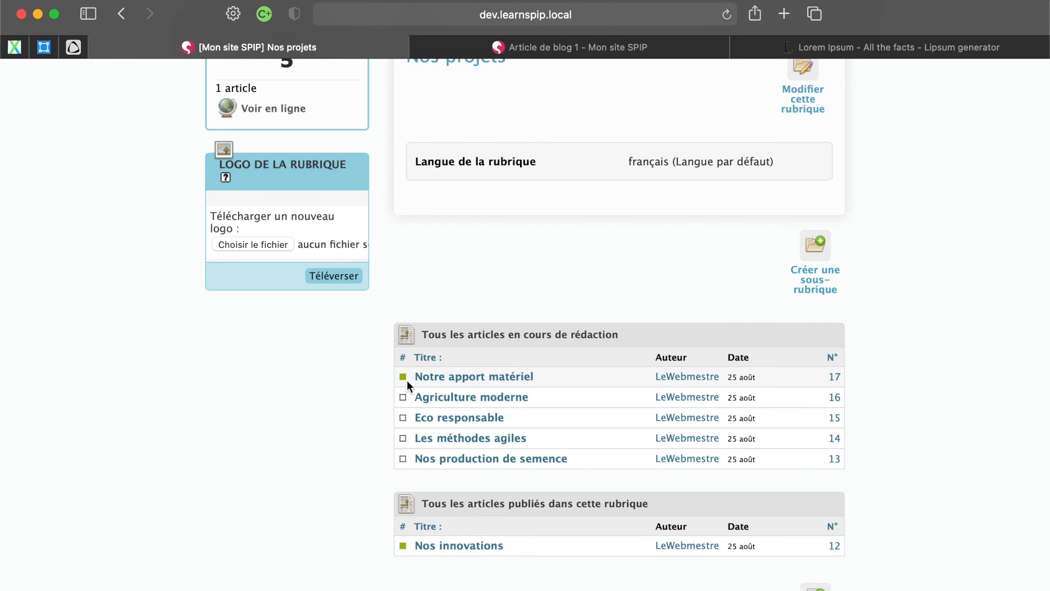
{"action": "left_click", "coordinate": [422, 397]}
{"action": "mouse_move", "coordinate": [405, 419]}
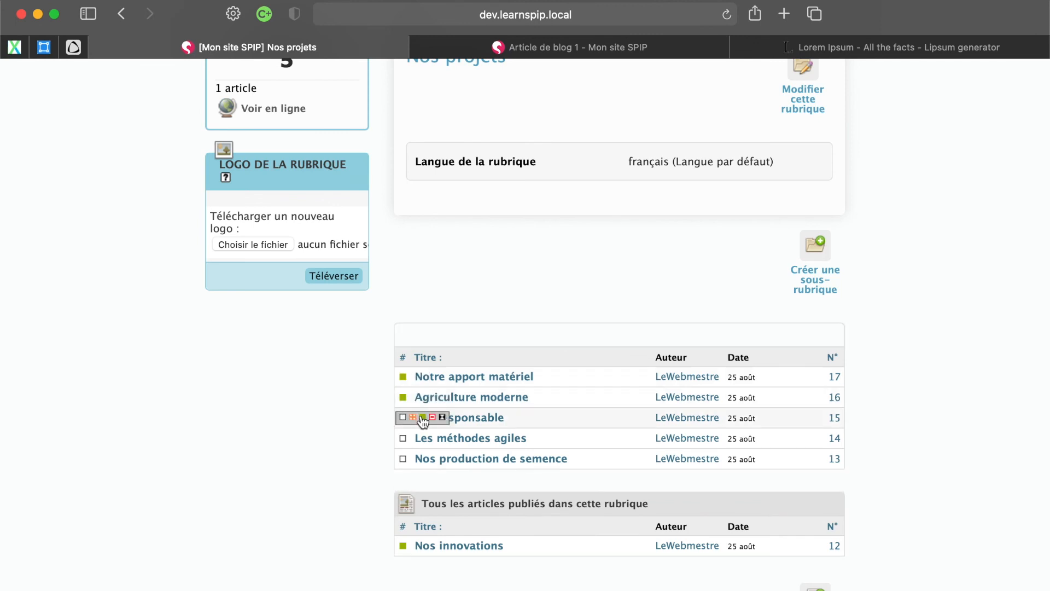
{"action": "left_click", "coordinate": [423, 418]}
{"action": "mouse_move", "coordinate": [422, 442]}
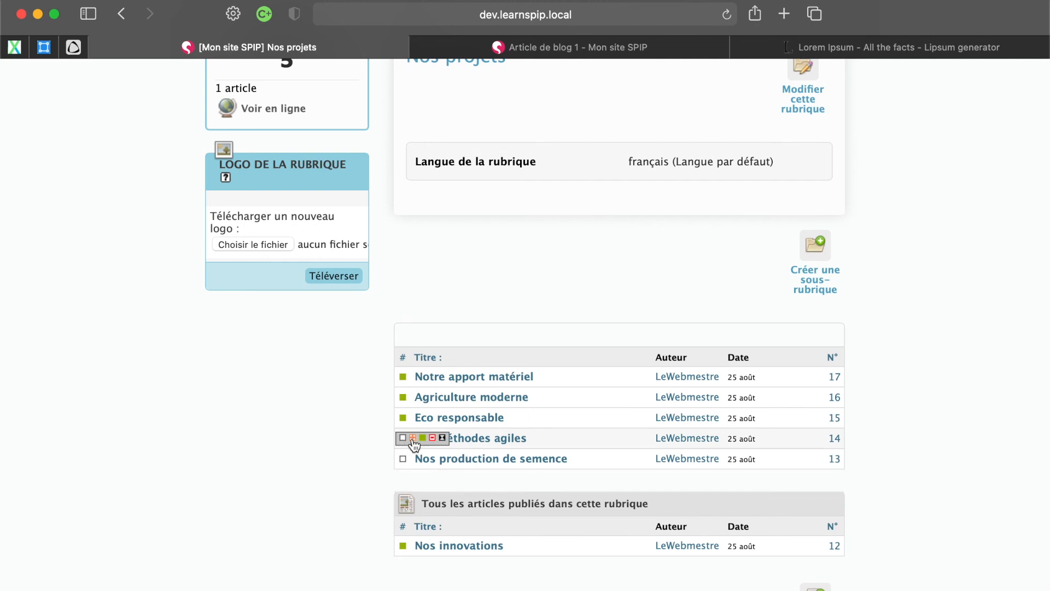
{"action": "left_click", "coordinate": [422, 441]}
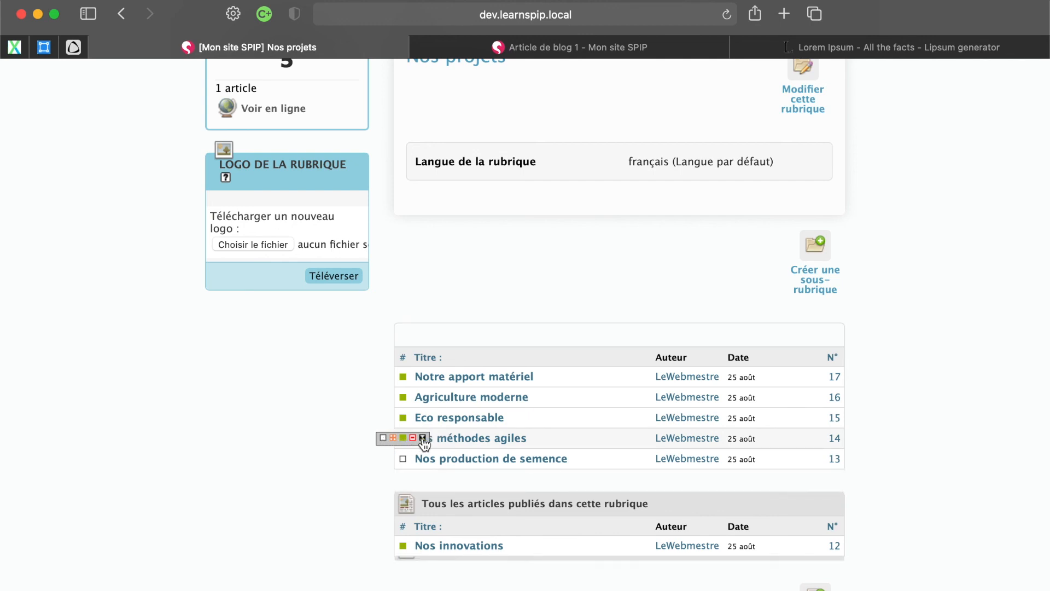
{"action": "left_click", "coordinate": [423, 458]}
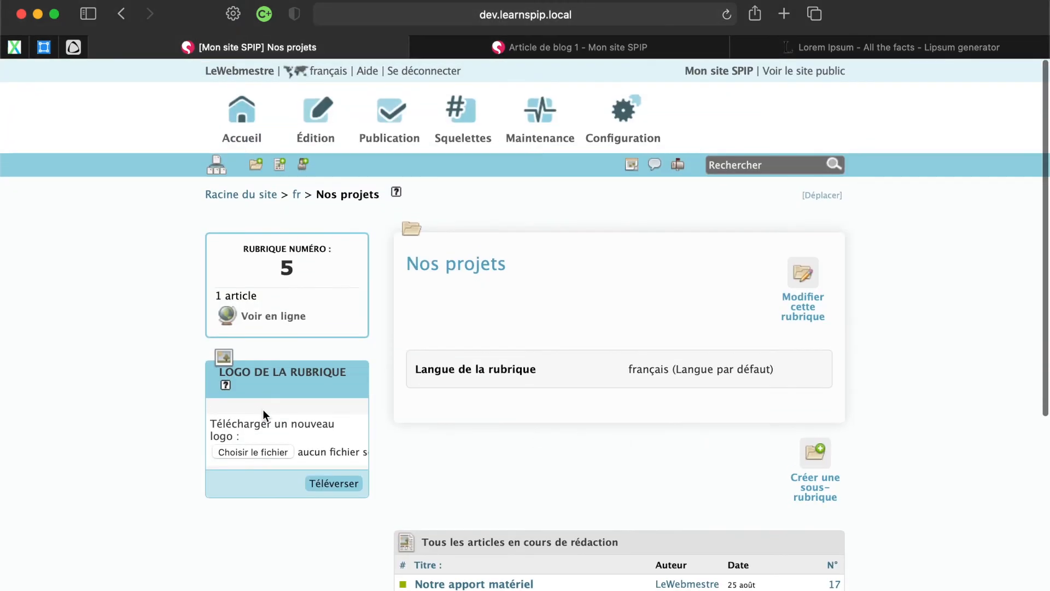
Return to the fr section, reopen Nos projets and check its list of published articles
{"action": "left_click", "coordinate": [296, 195]}
{"action": "scroll", "coordinate": [110, 295], "scroll_direction": "down", "scroll_amount": 5}
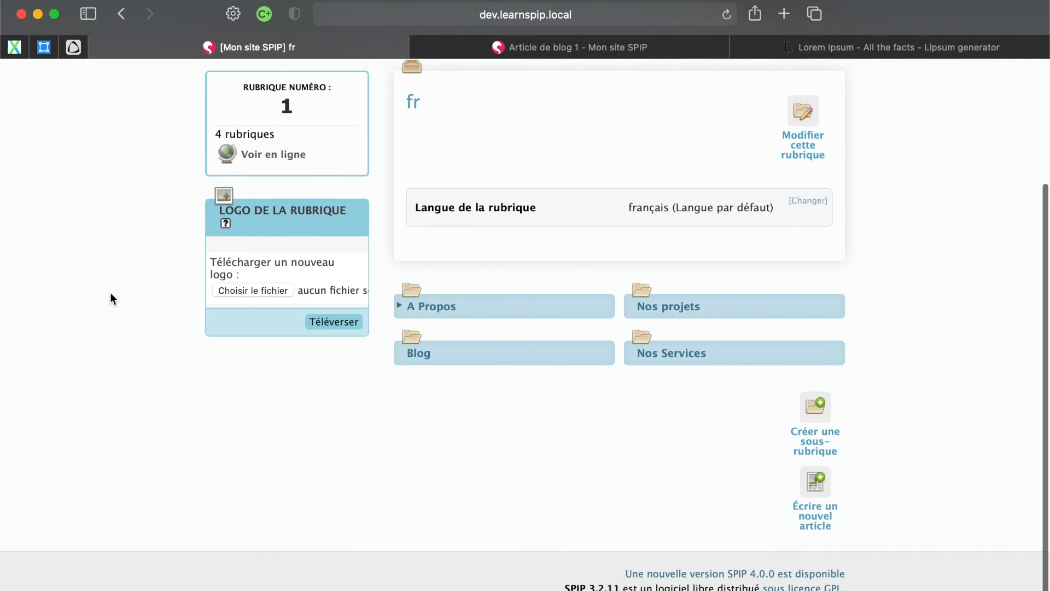
{"action": "left_click", "coordinate": [655, 303]}
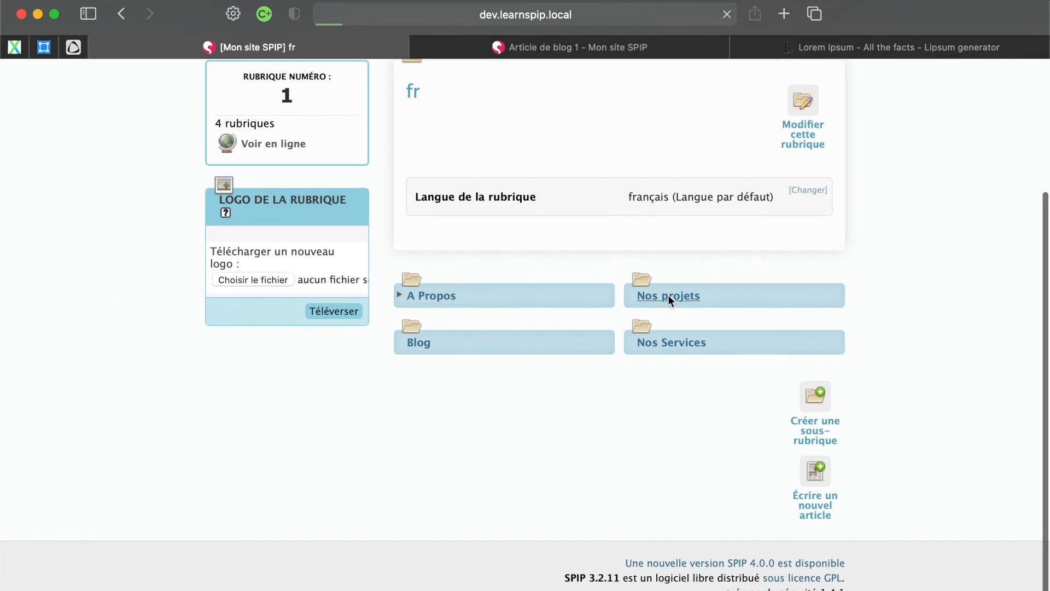
{"action": "scroll", "coordinate": [667, 294], "scroll_direction": "down", "scroll_amount": 5}
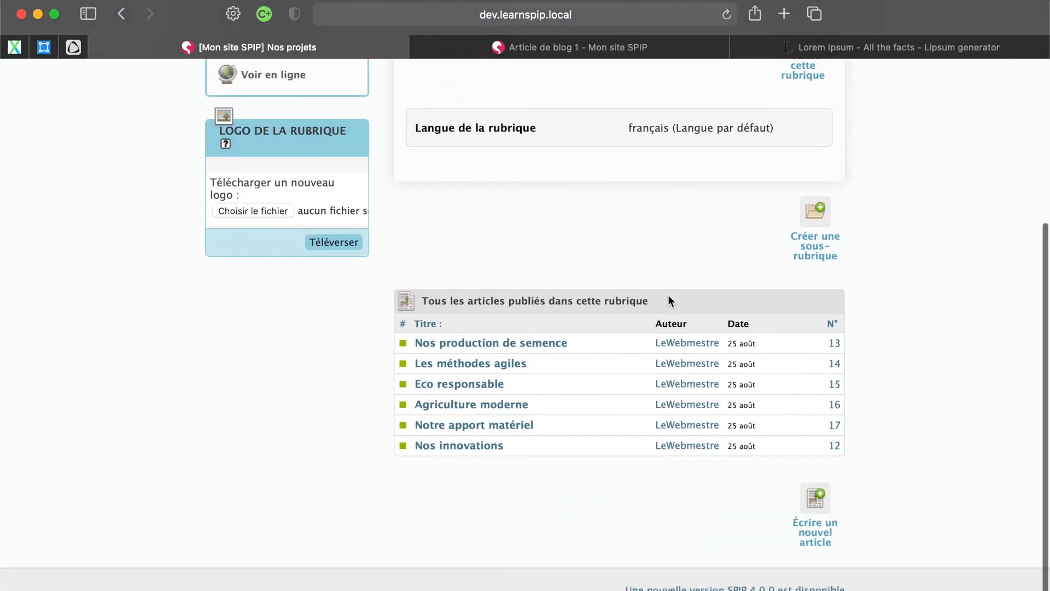
{"action": "scroll", "coordinate": [668, 294], "scroll_direction": "up", "scroll_amount": 10}
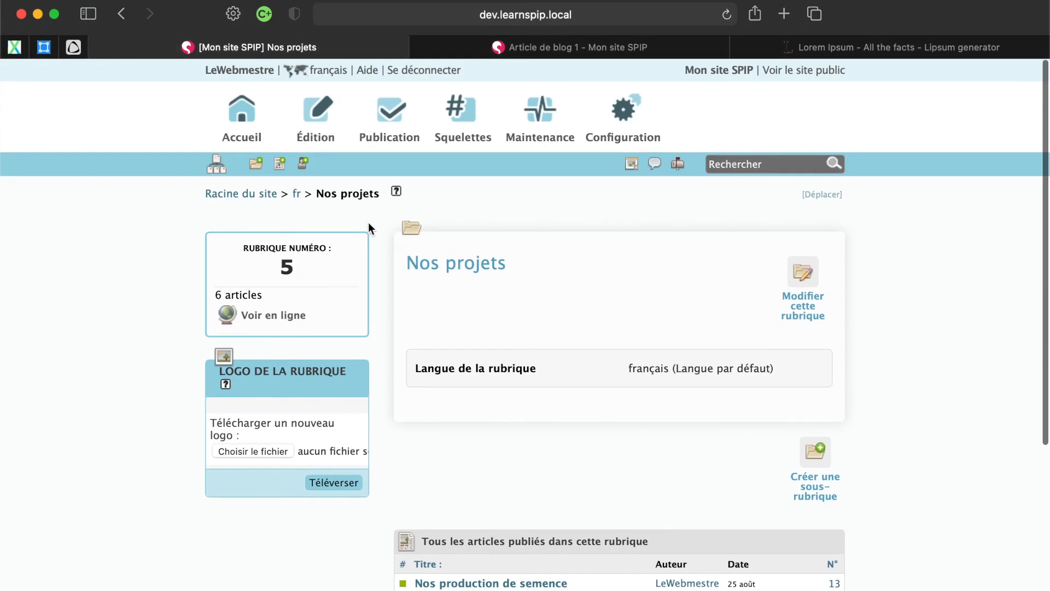
Go back to the fr section, open Nos Services and review its text and published articles
{"action": "left_click", "coordinate": [296, 196]}
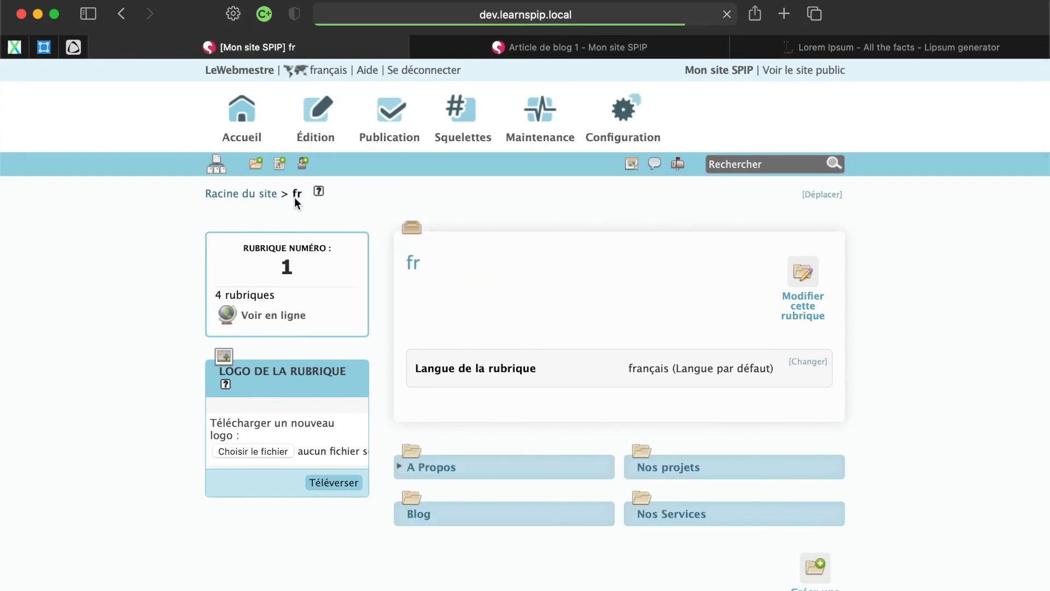
{"action": "left_click", "coordinate": [670, 517]}
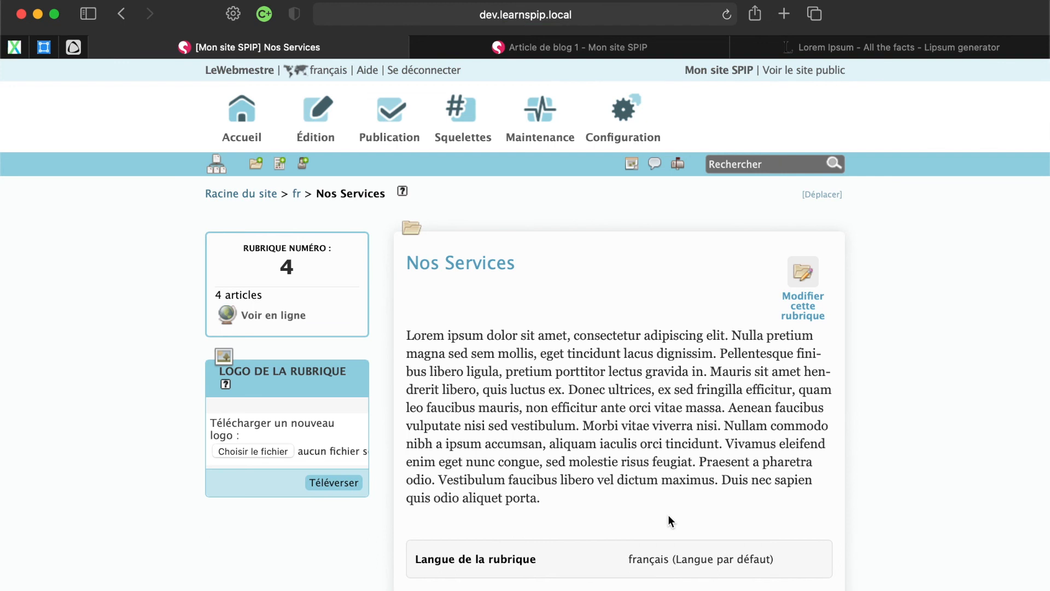
{"action": "scroll", "coordinate": [668, 517], "scroll_direction": "down", "scroll_amount": 10}
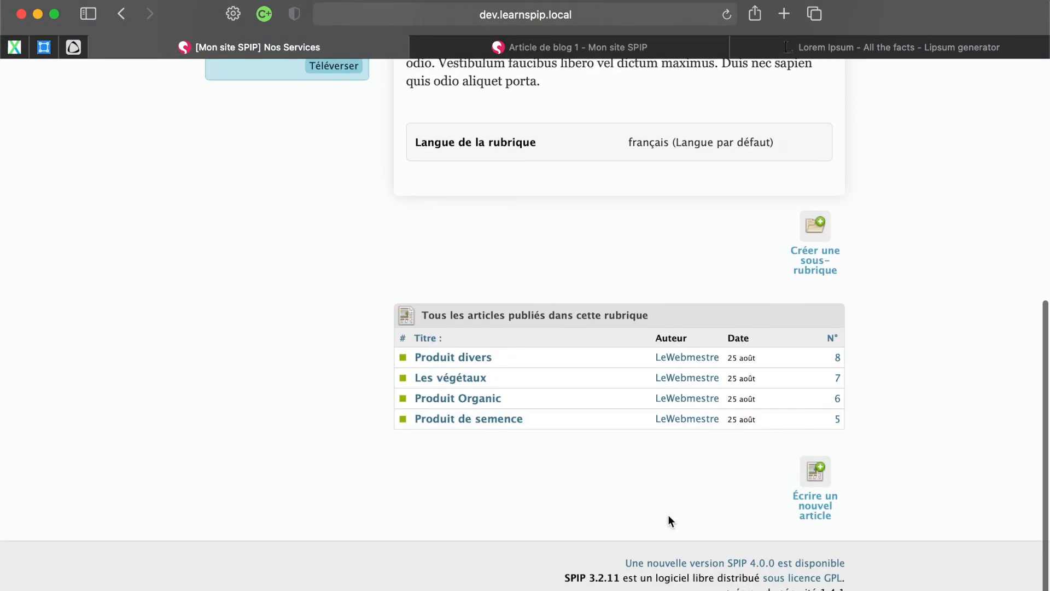
{"action": "scroll", "coordinate": [671, 519], "scroll_direction": "up", "scroll_amount": 6}
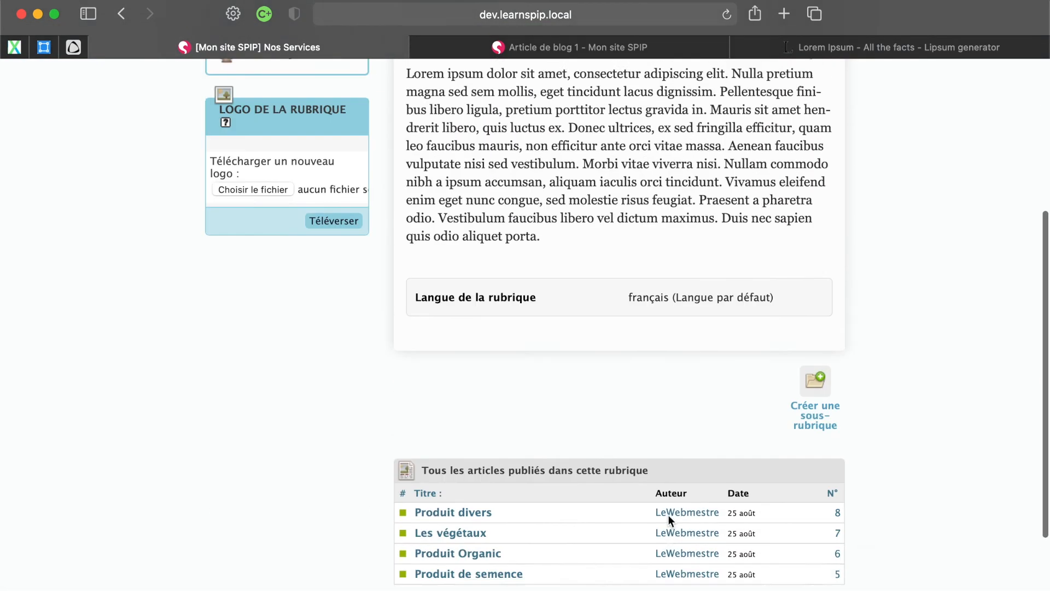
{"action": "scroll", "coordinate": [668, 514], "scroll_direction": "up", "scroll_amount": 4}
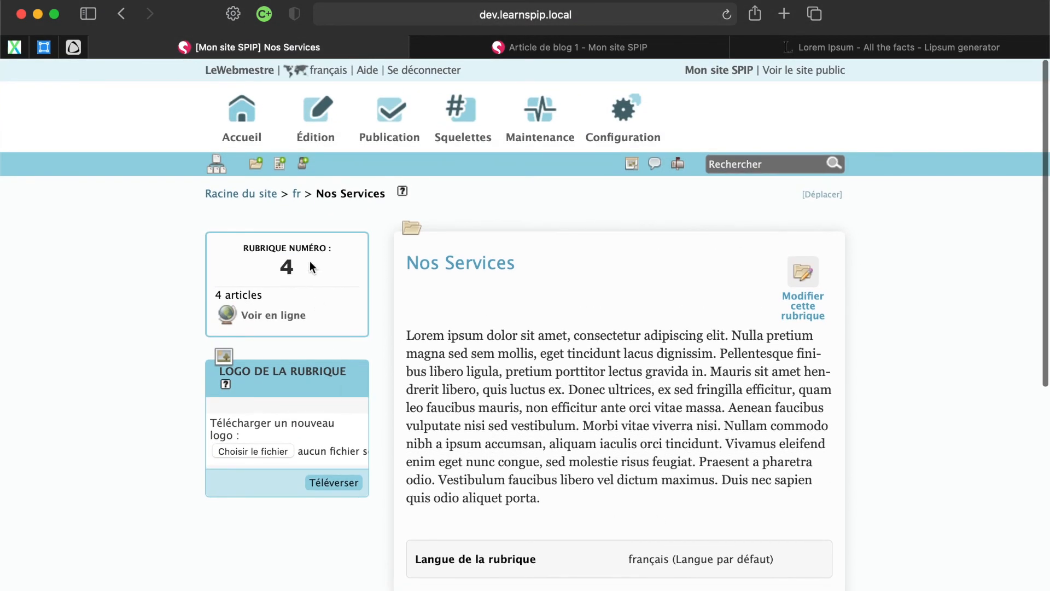
Open the Team subsection of A Propos in the fr section to view its articles
{"action": "mouse_move", "coordinate": [217, 163]}
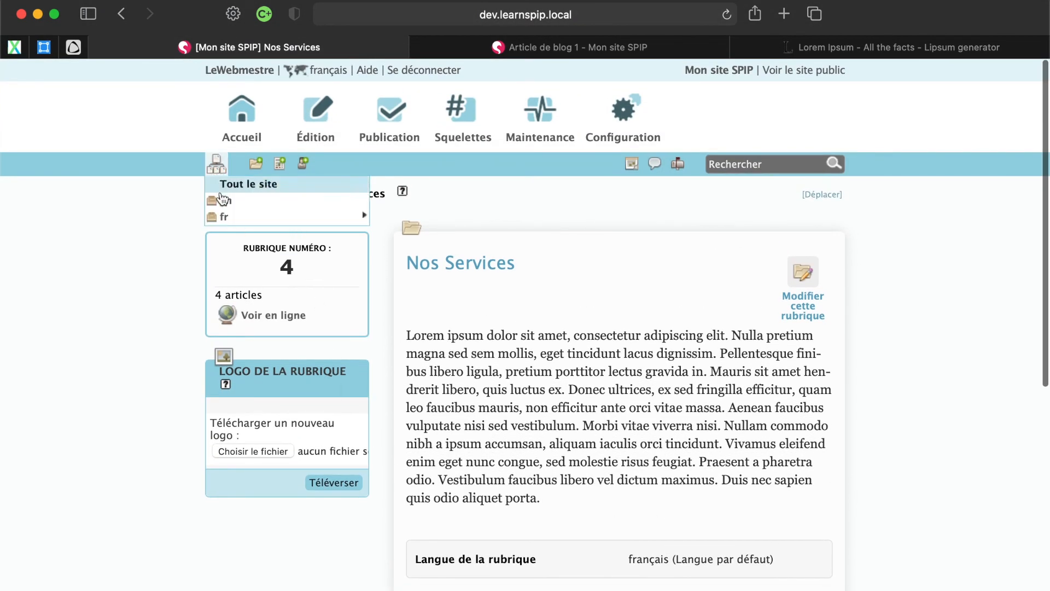
{"action": "mouse_move", "coordinate": [236, 219]}
{"action": "mouse_move", "coordinate": [279, 232]}
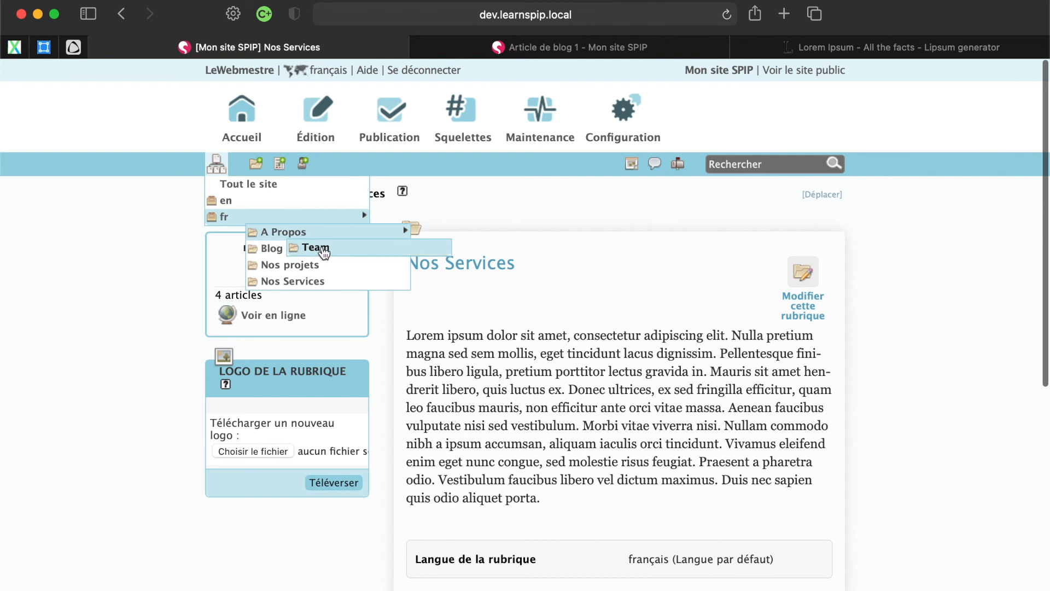
{"action": "left_click", "coordinate": [323, 247]}
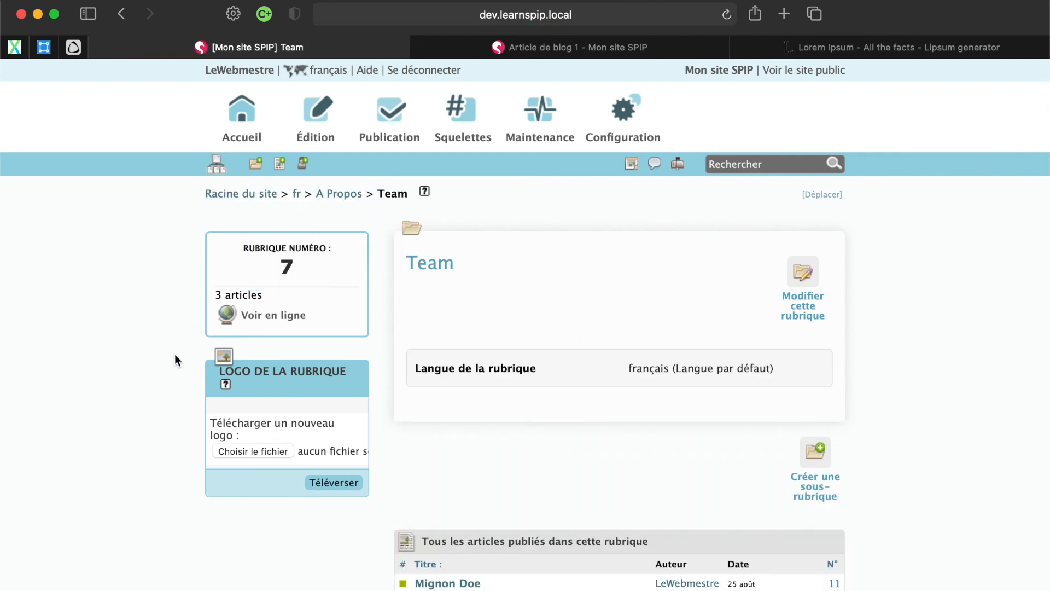